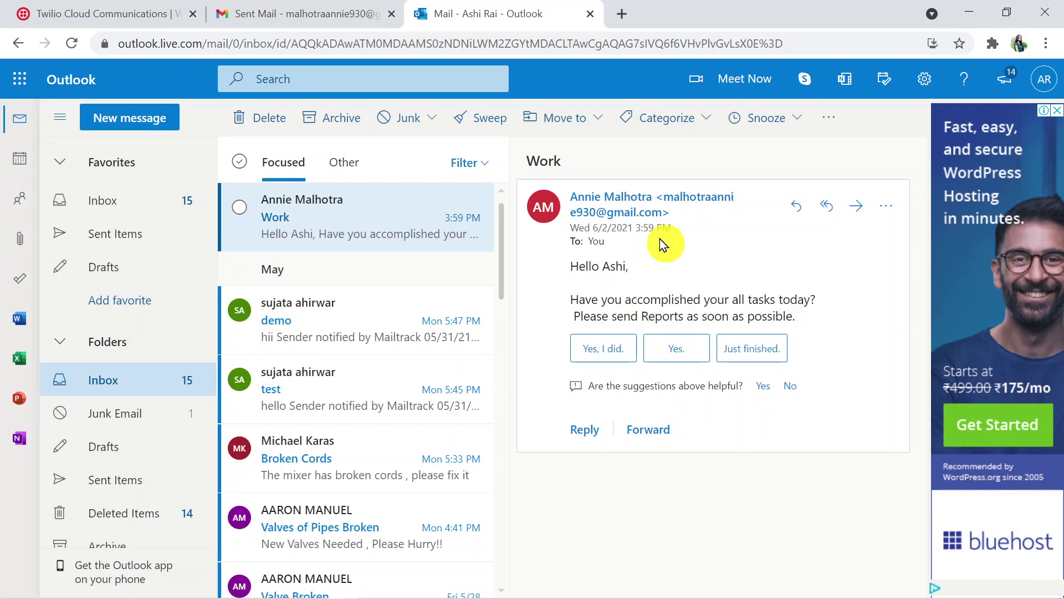
Open a new browser tab beside the Outlook inbox
click(622, 15)
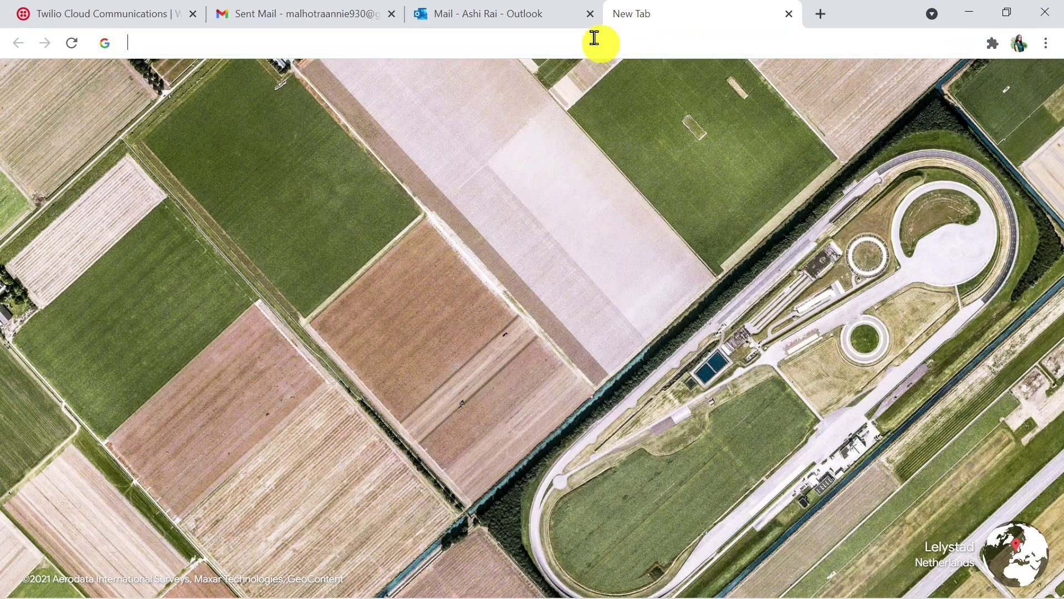
Go to pabbly.com, open the Connect product, sign in, and launch Connect with Access Now
click(595, 38)
text(pabbly.)
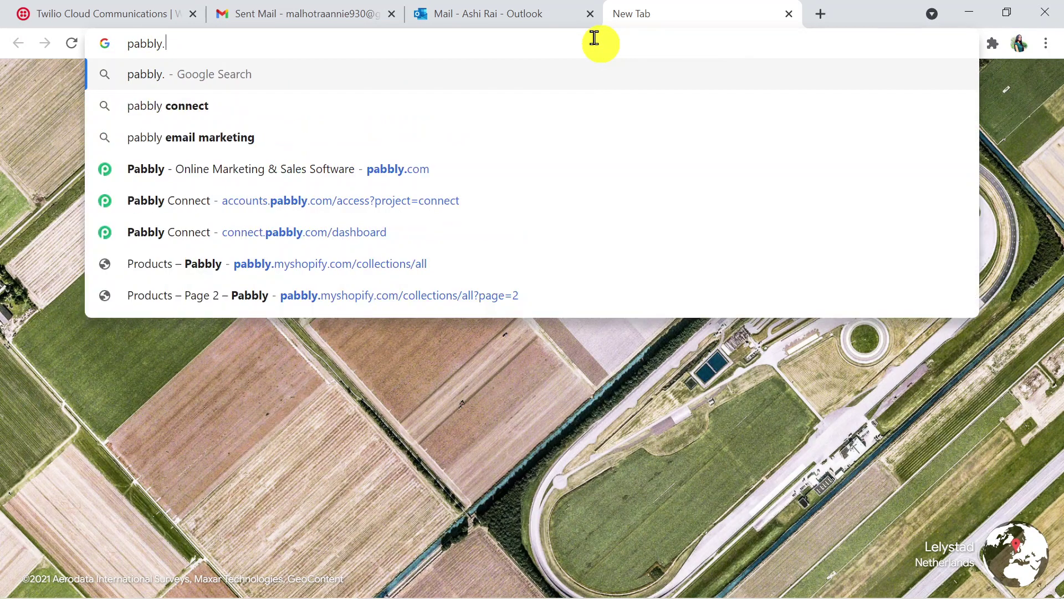
text(com)
key(Return)
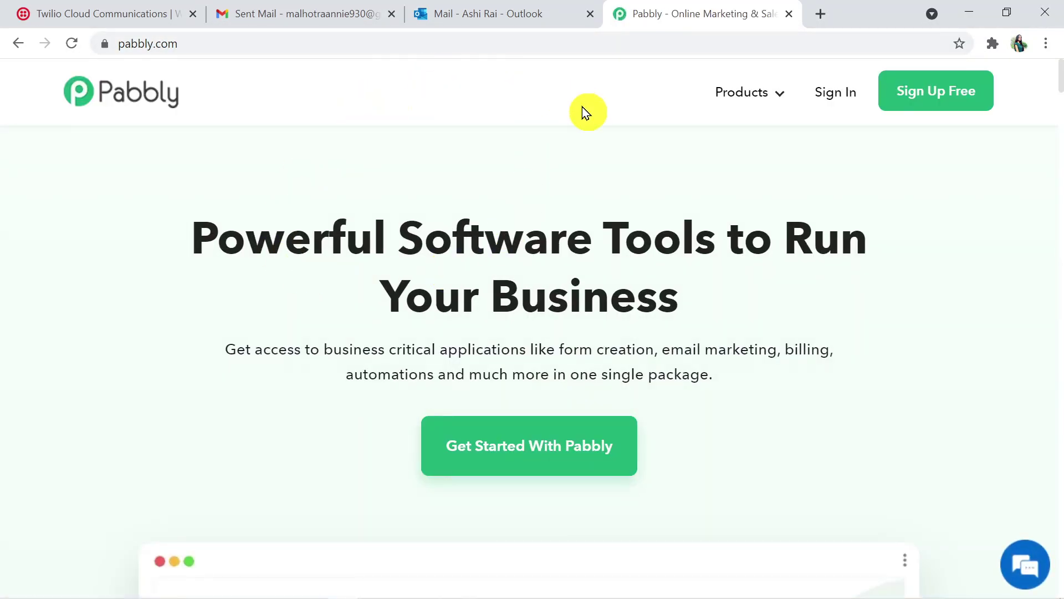
mouse_move(743, 89)
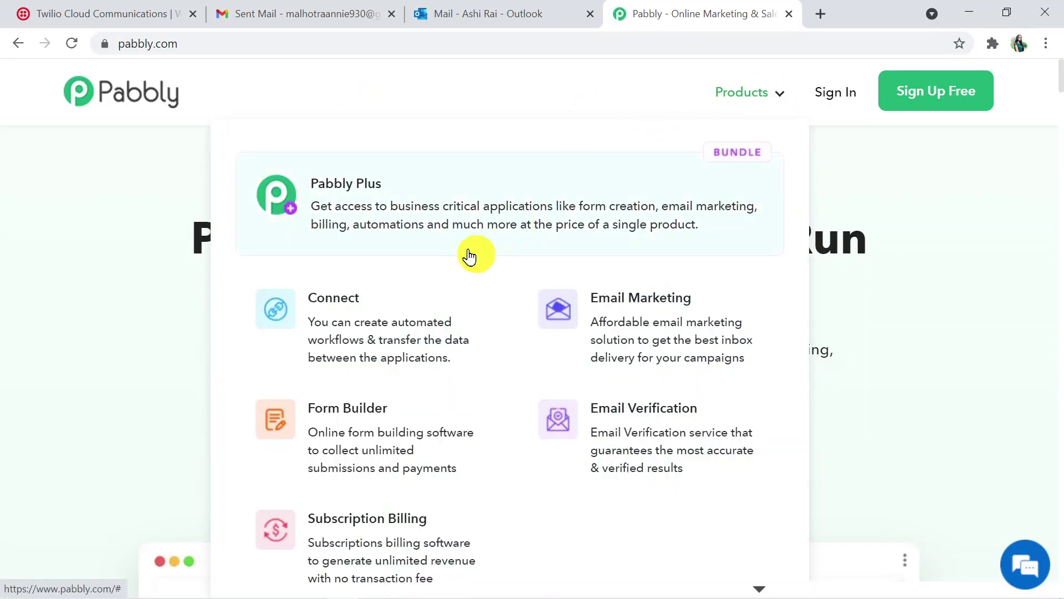
click(424, 300)
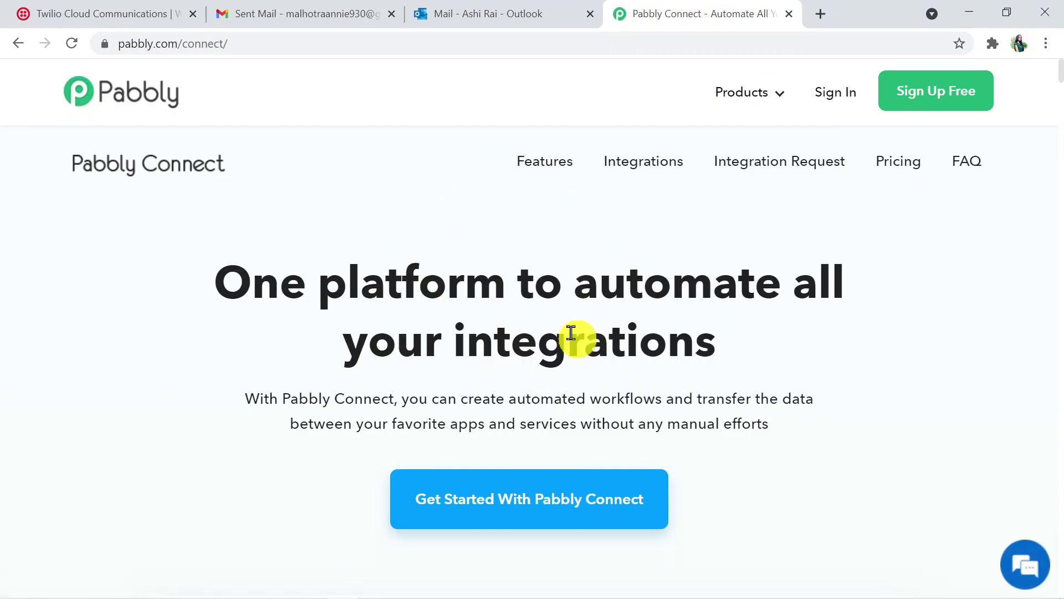
click(836, 92)
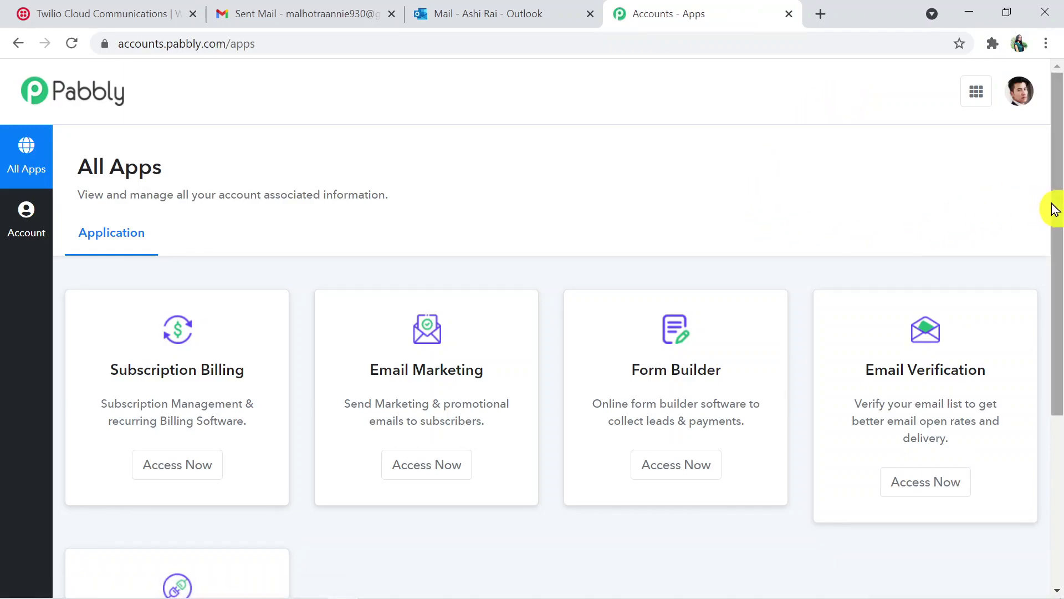
drag(1055, 210, 1056, 349)
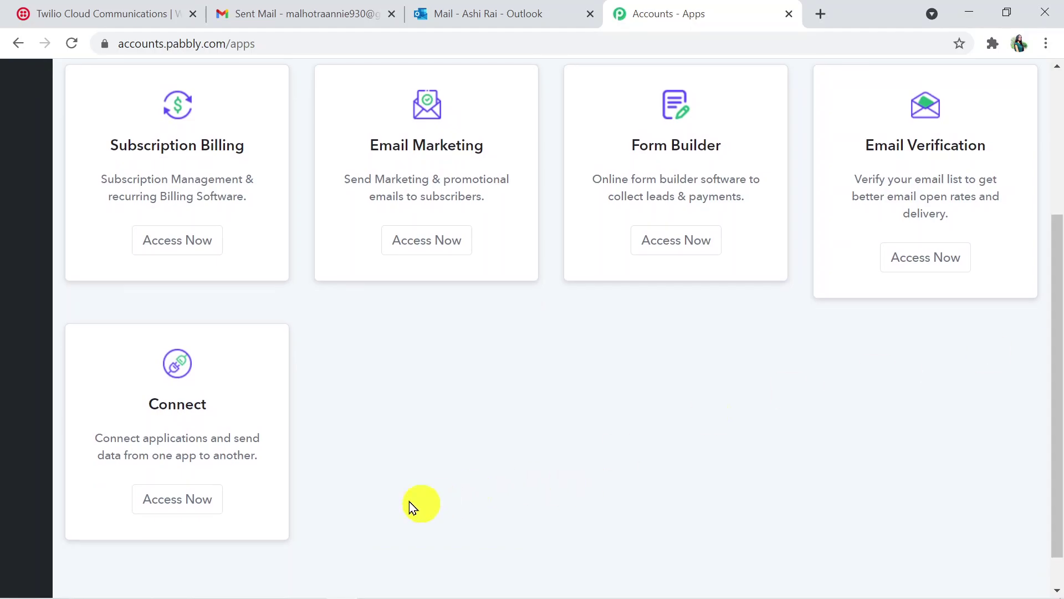
click(209, 501)
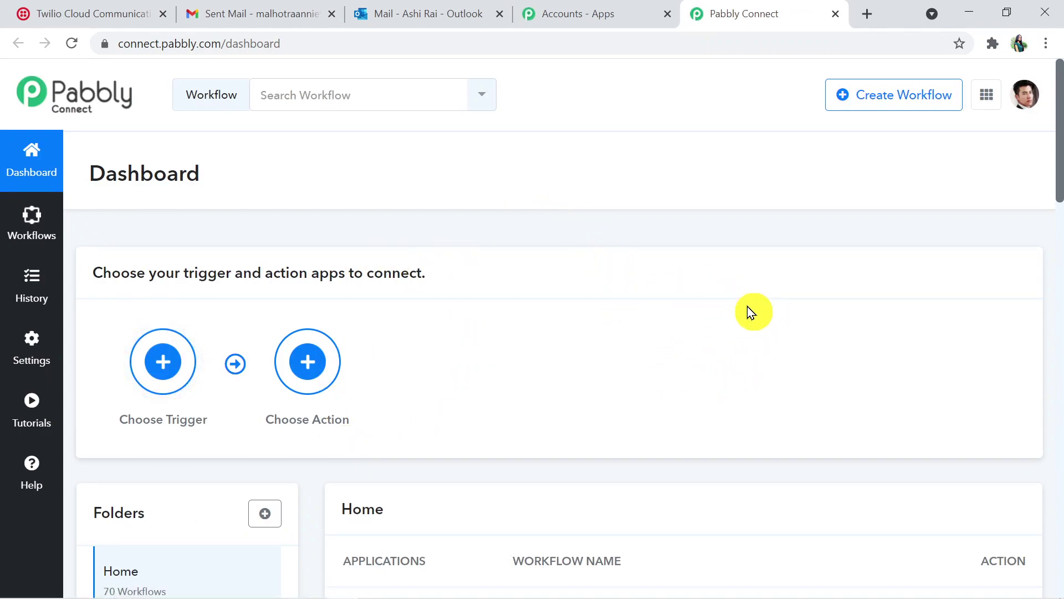
Create a new workflow with the name 'Microsoft Office 365 to Twilio'
click(902, 107)
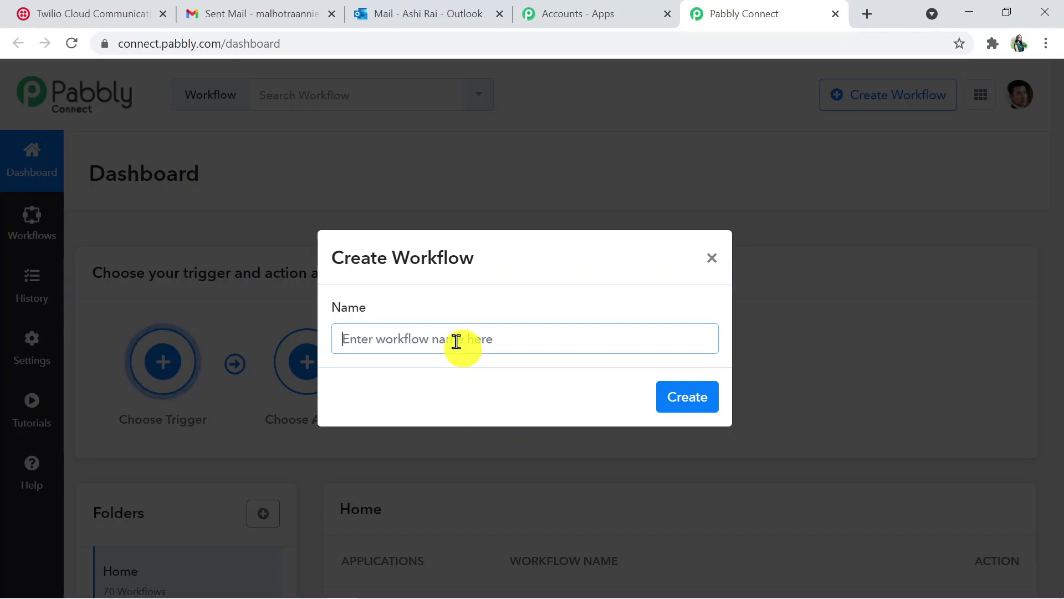
text(Microsoft One)
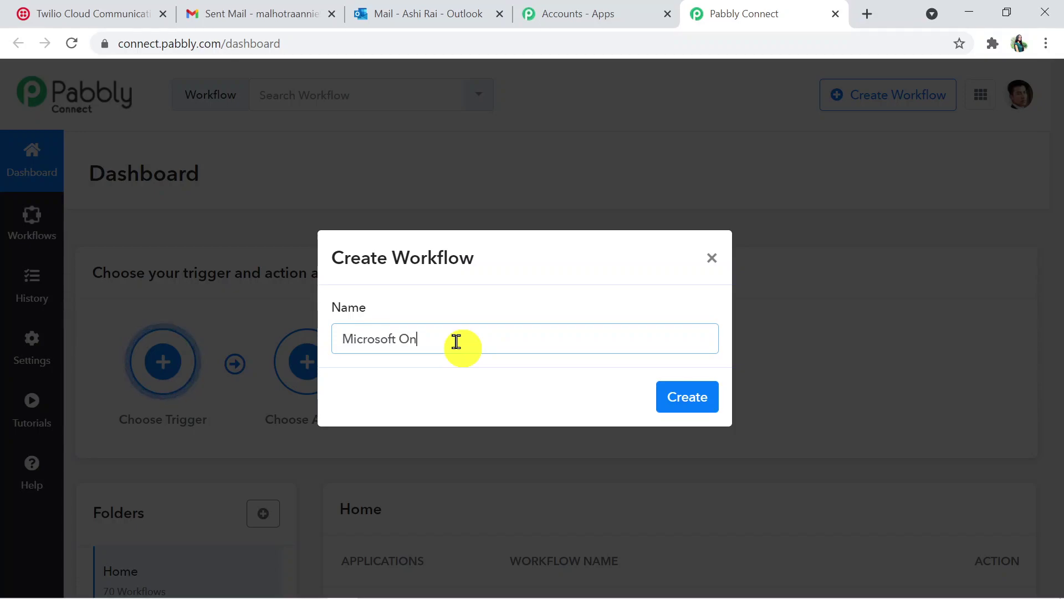
key(BackSpace)
key(BackSpace)
key(BackSpace)
text(Office )
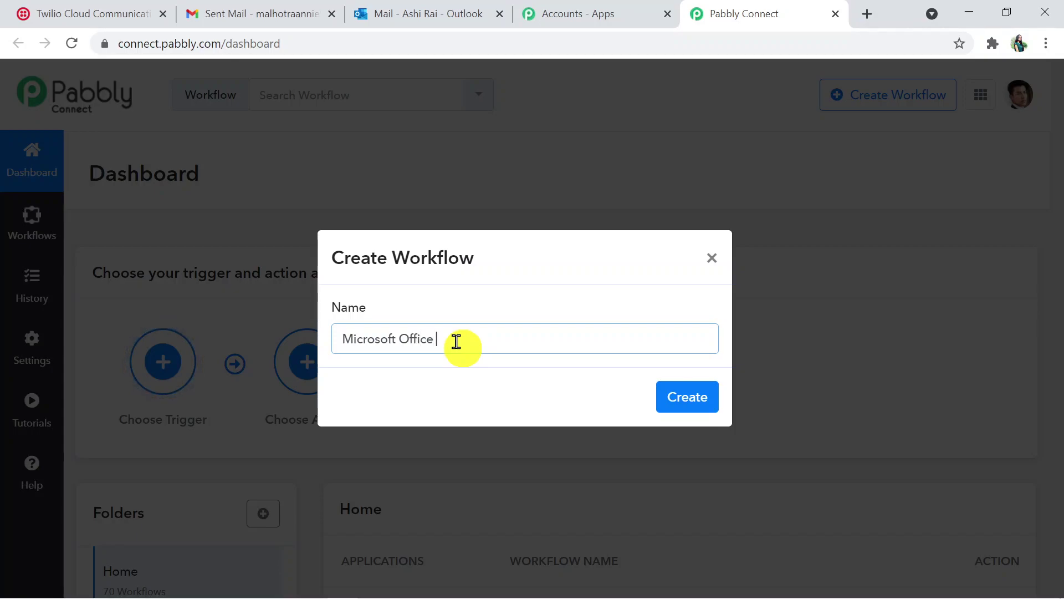
text(36)
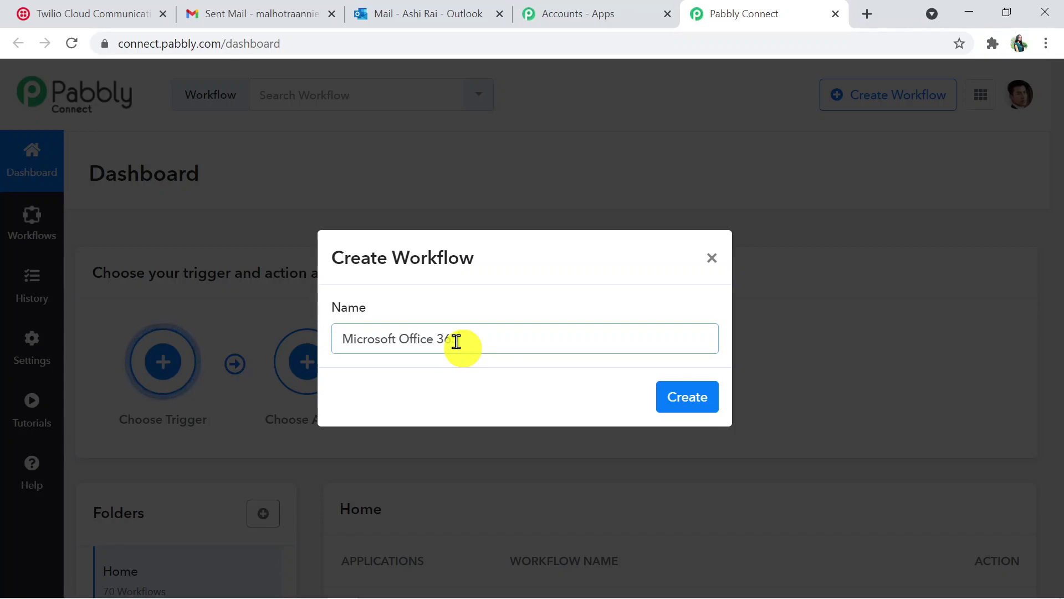
text(5 to )
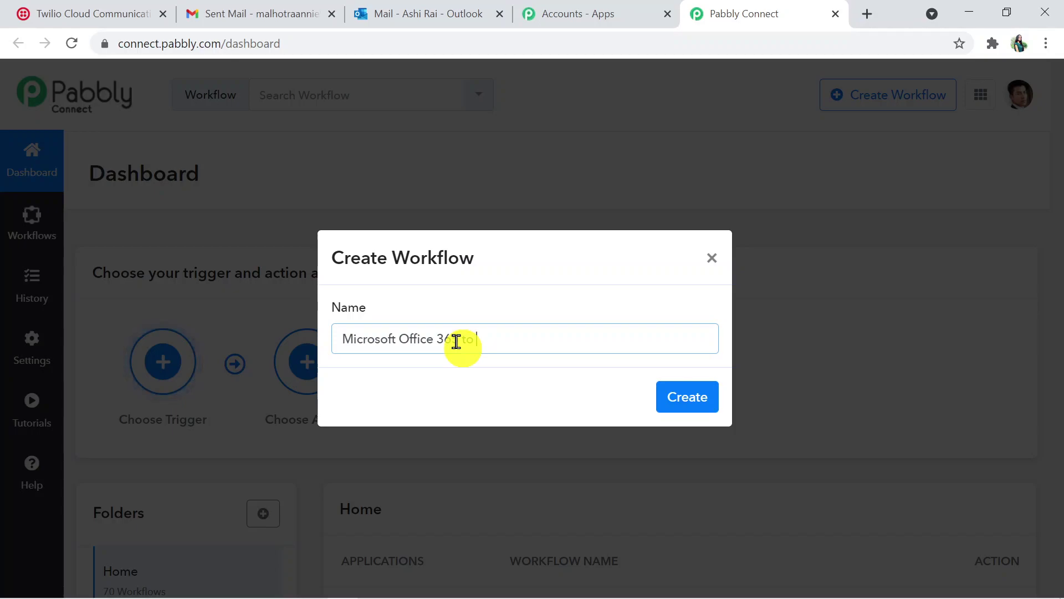
text(Tw)
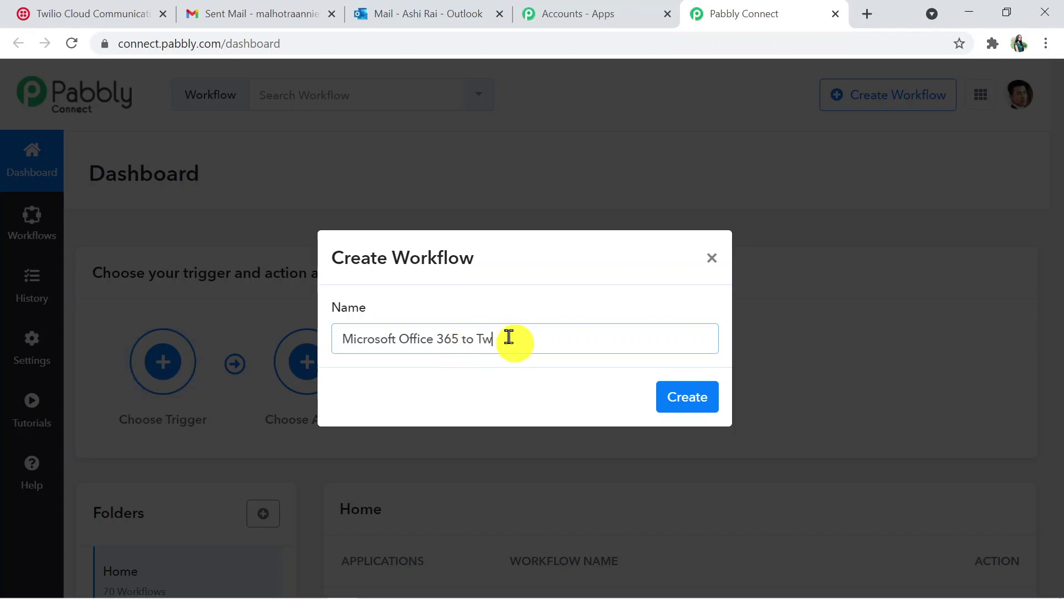
text(ilio)
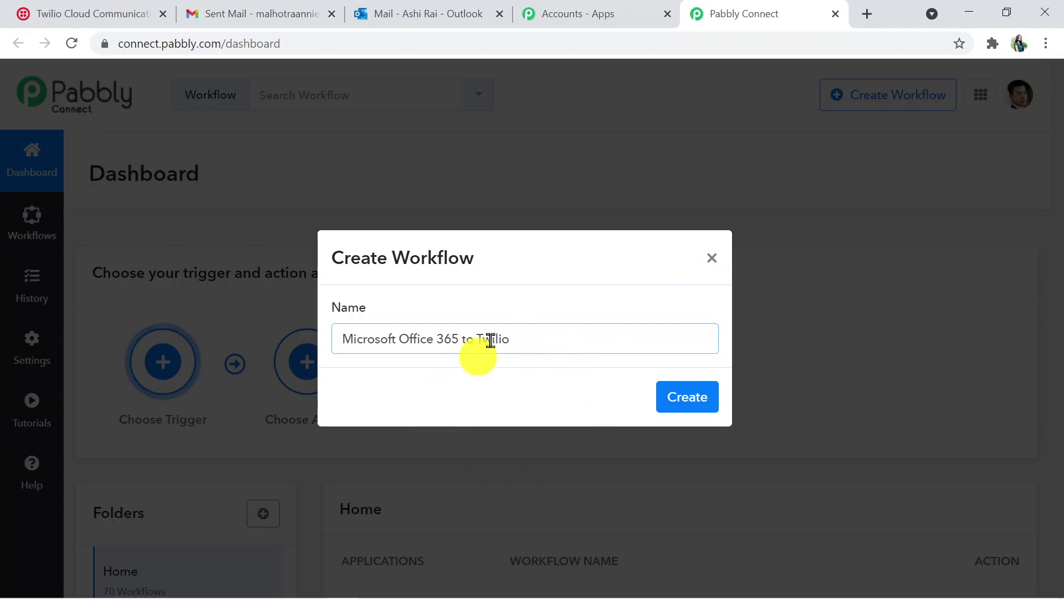
click(679, 407)
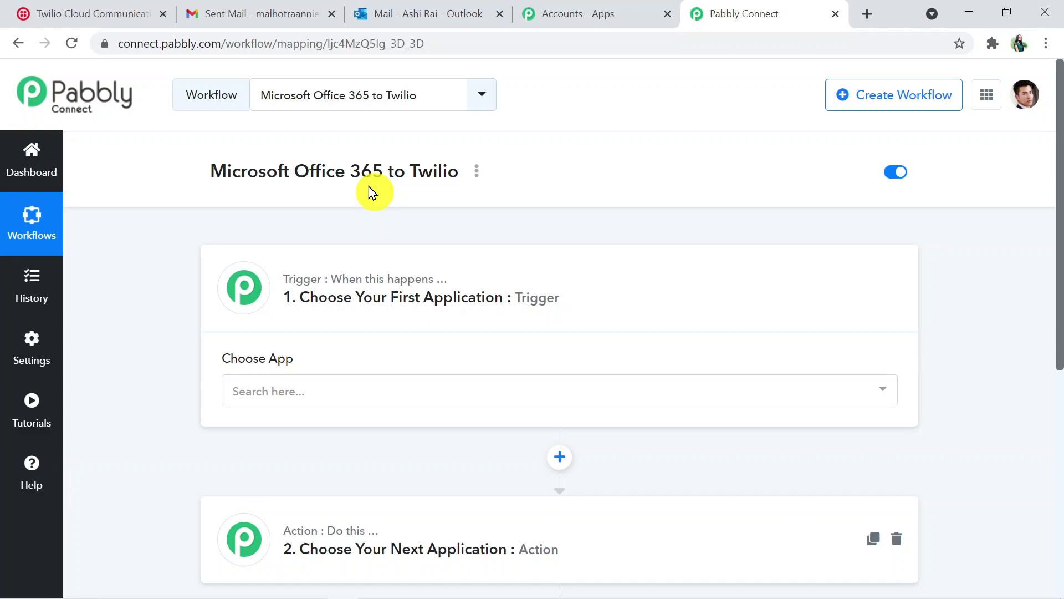
Expand the '2. Choose Your Next Application' action card in the workflow editor
key(ctrl+l)
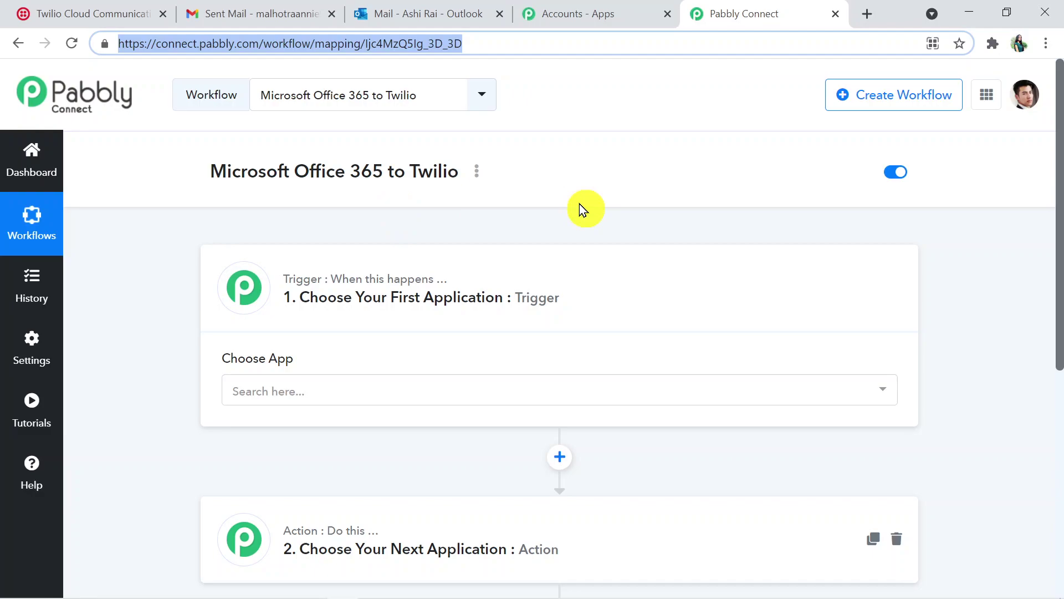
drag(1057, 233, 1056, 319)
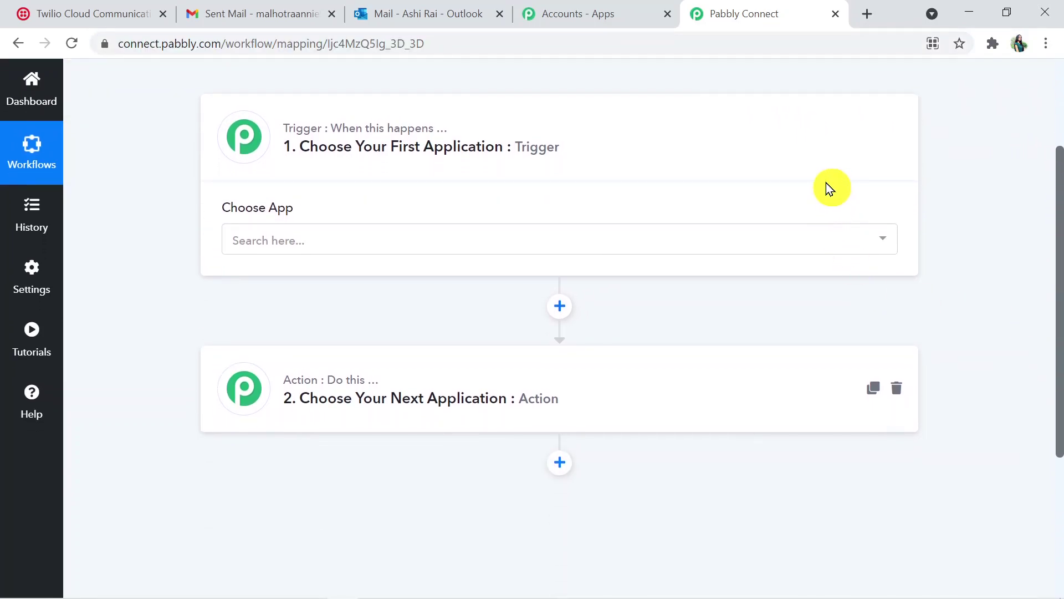
click(755, 391)
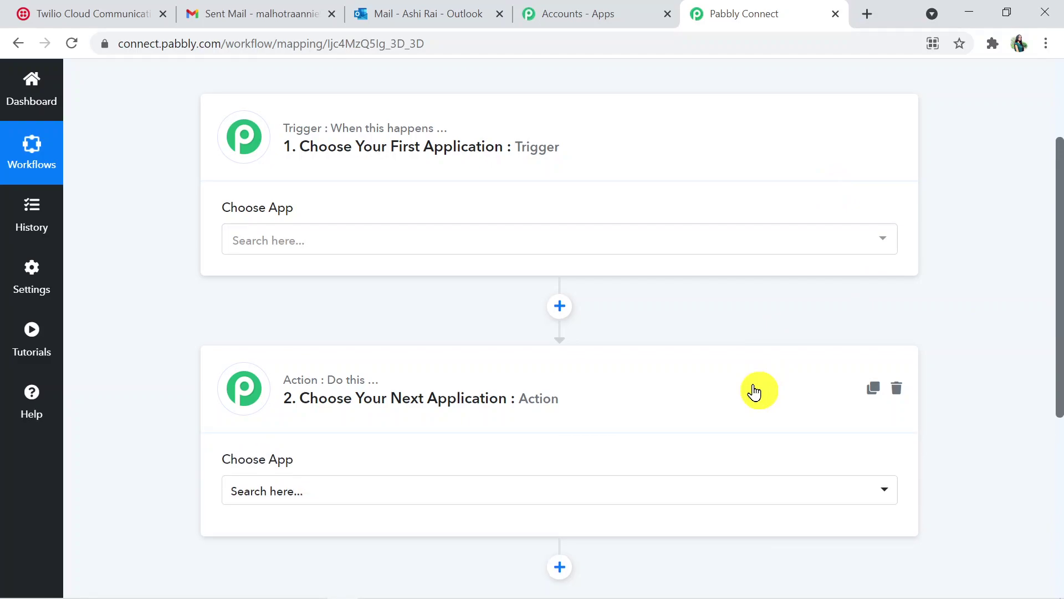
mouse_move(1059, 319)
mouse_down()
mouse_move(1059, 269)
mouse_move(1059, 304)
mouse_up()
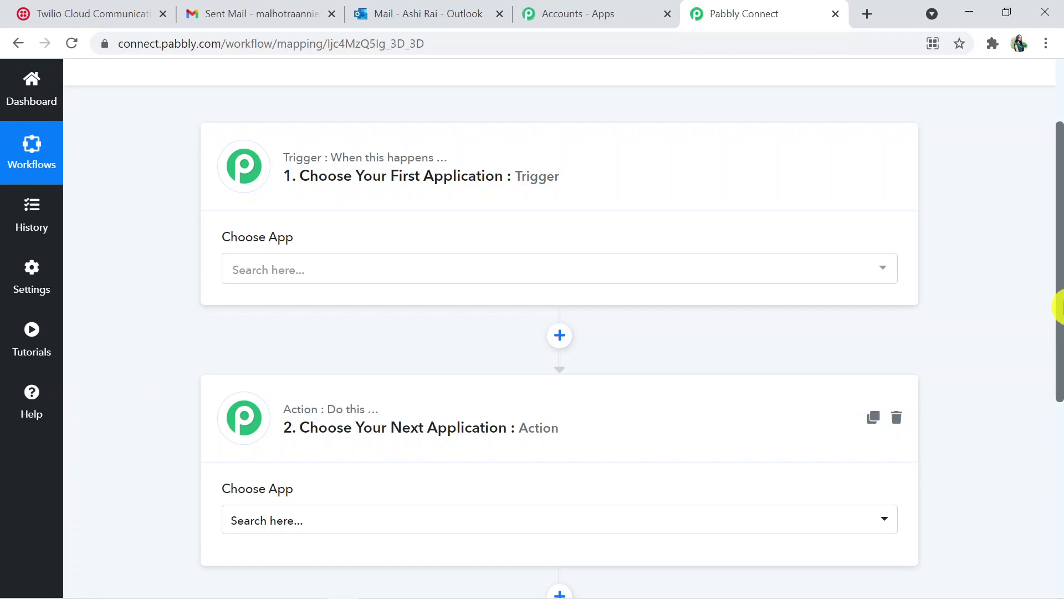
drag(1057, 227, 1060, 185)
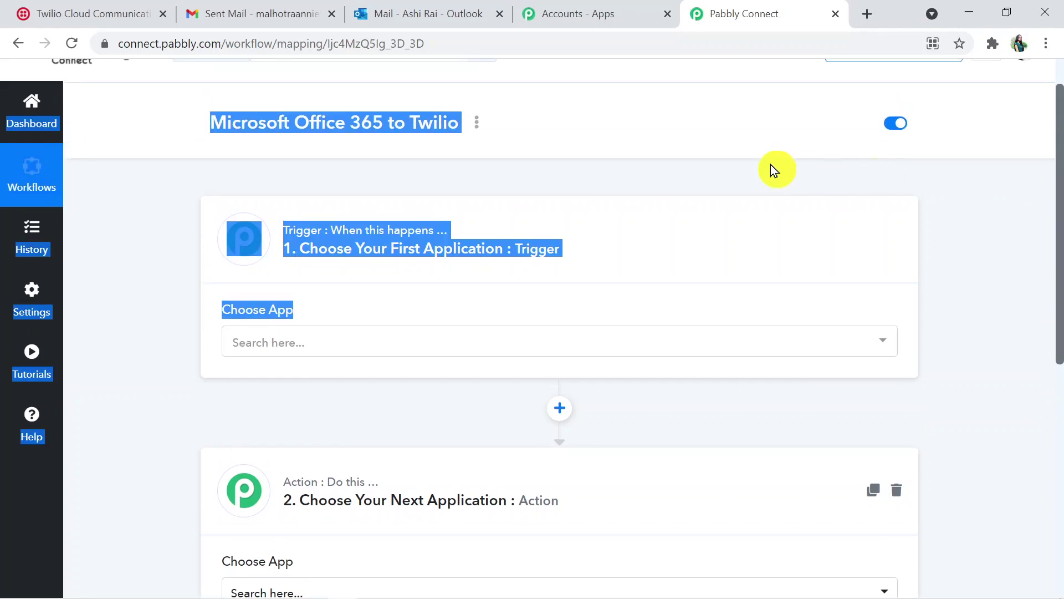
click(643, 149)
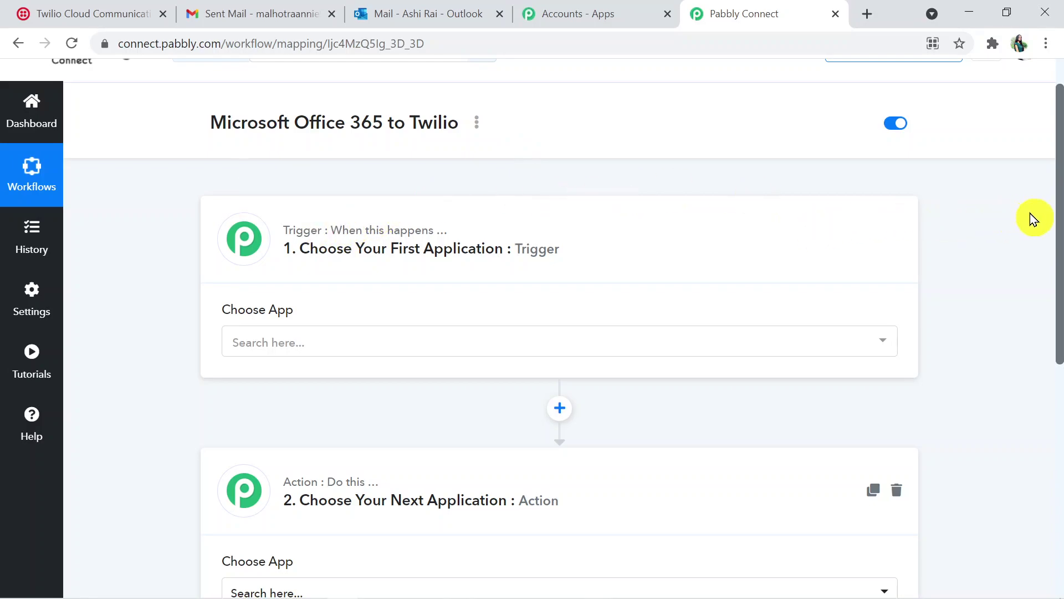
mouse_move(1061, 227)
mouse_down()
mouse_move(1060, 297)
mouse_move(1059, 230)
mouse_up()
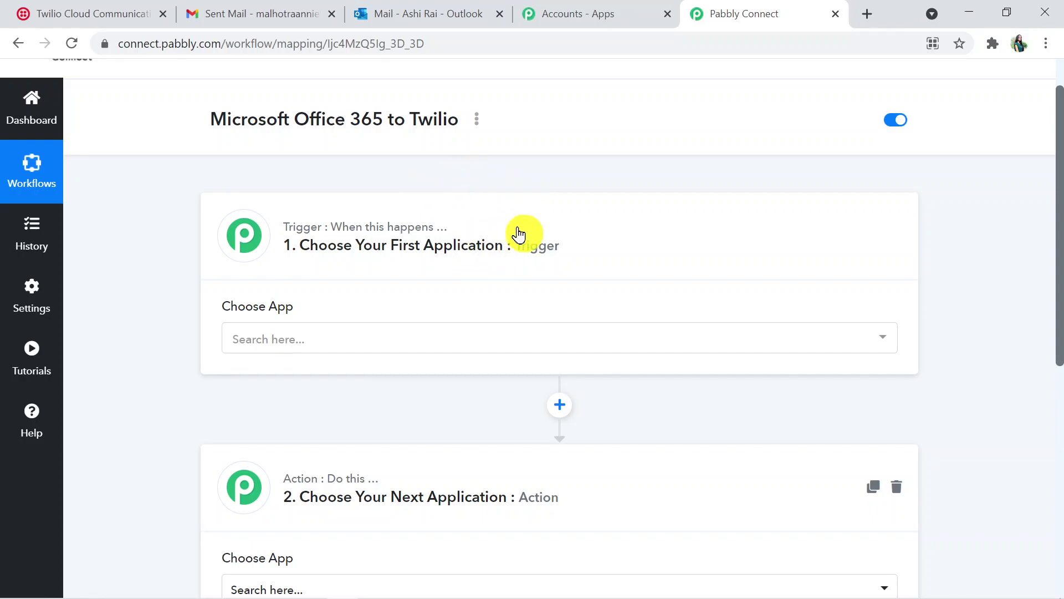
Set the trigger app to Microsoft Office 365, found by searching 'micr', with event New Mail
click(304, 336)
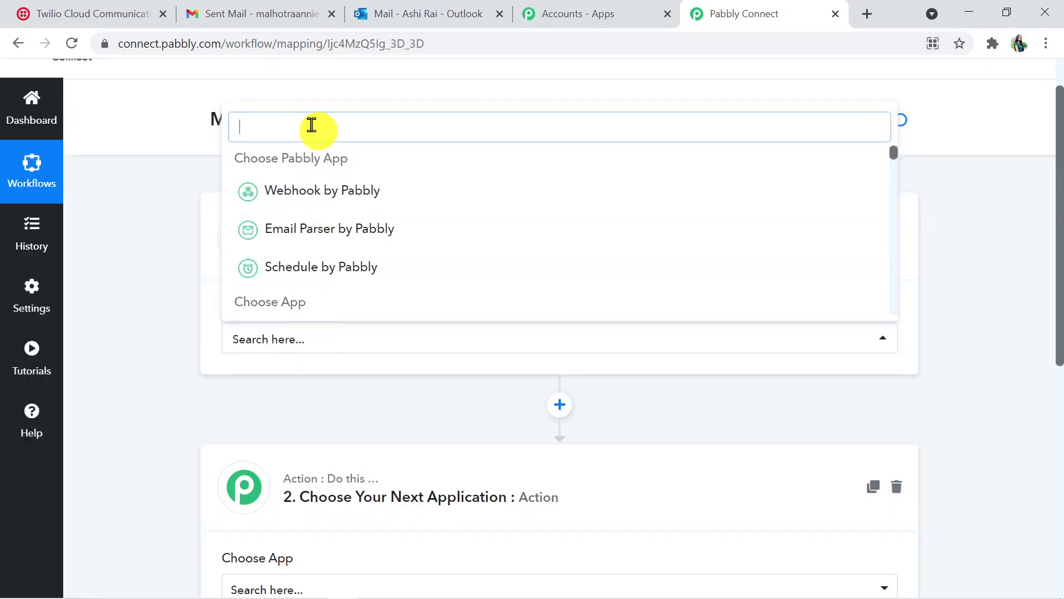
text(mi)
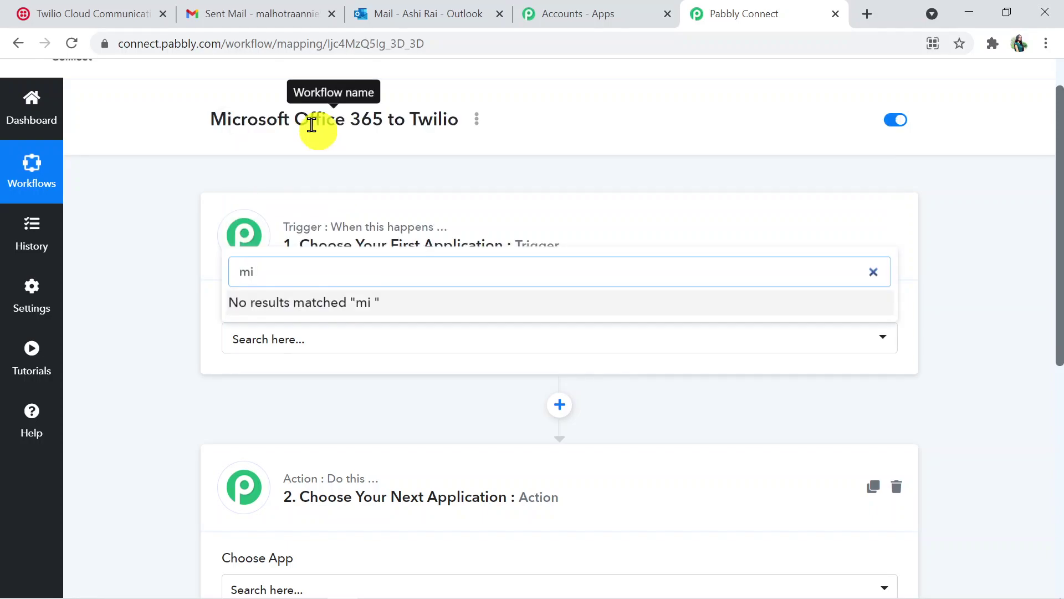
key(BackSpace)
text(cr)
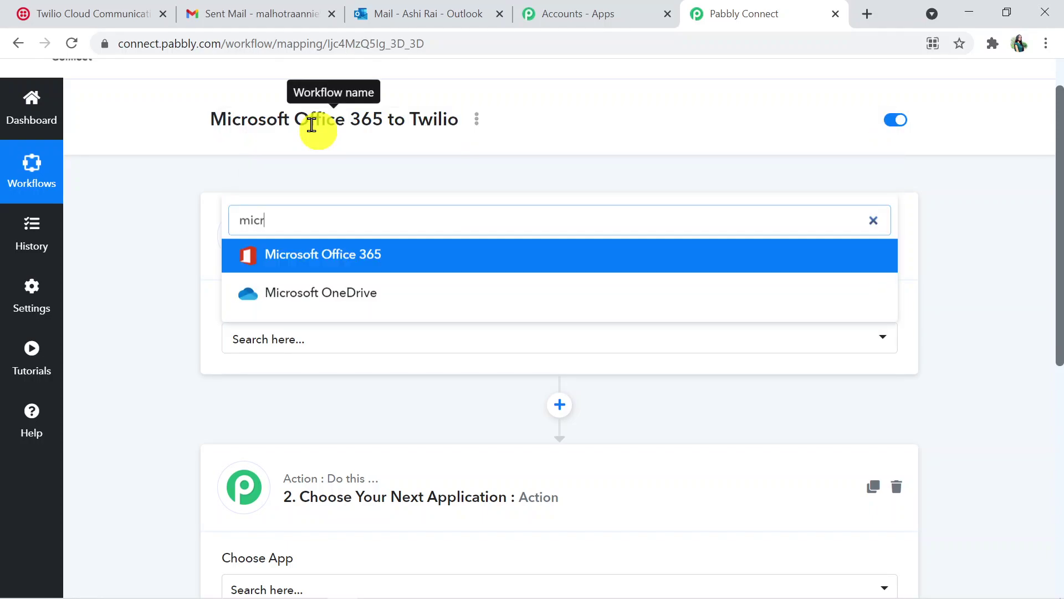
click(365, 250)
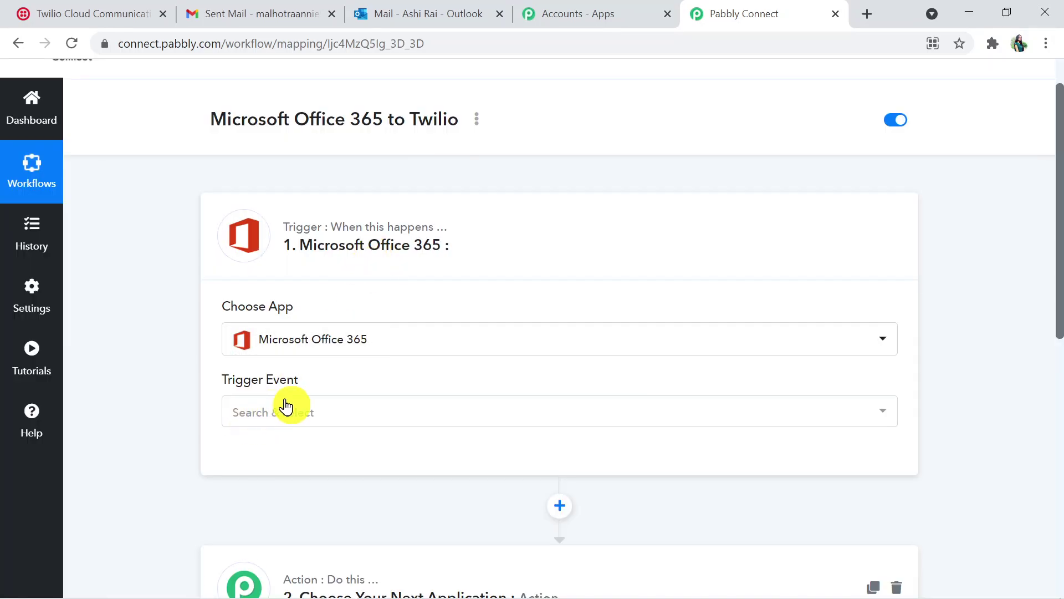
click(286, 407)
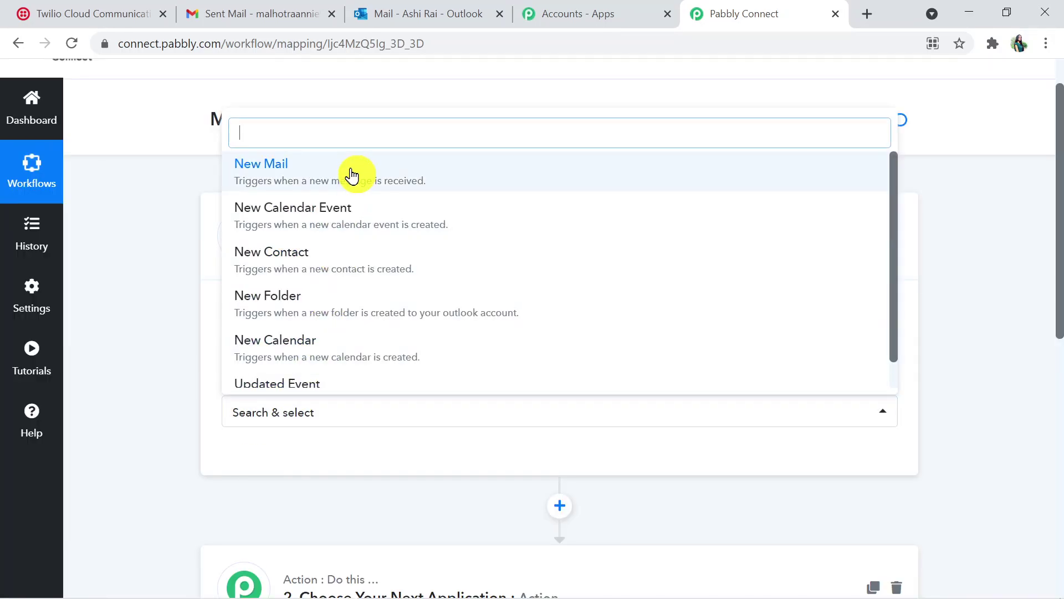
click(351, 168)
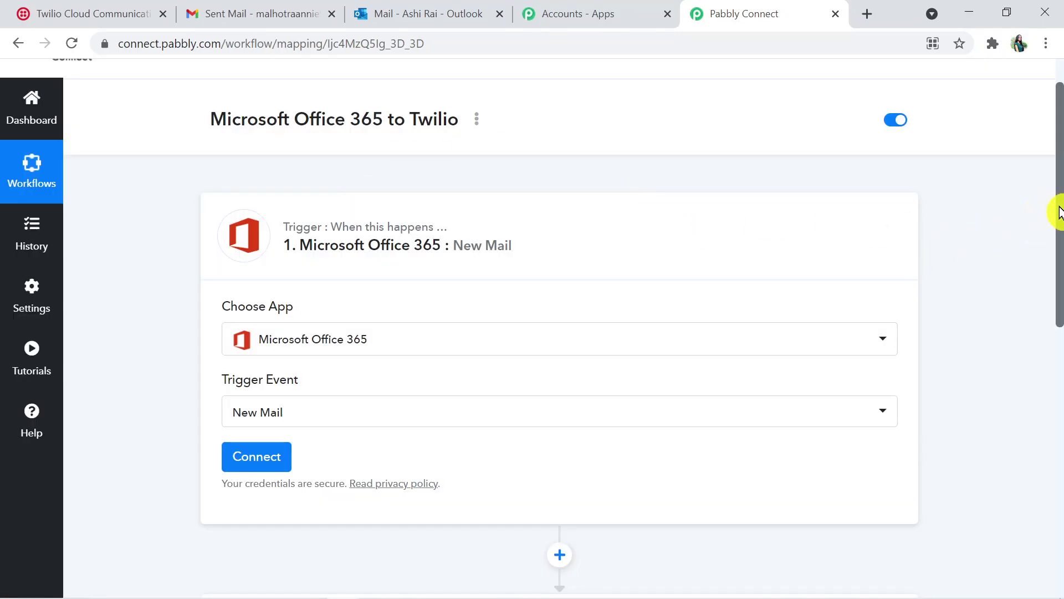
drag(1059, 210, 1059, 257)
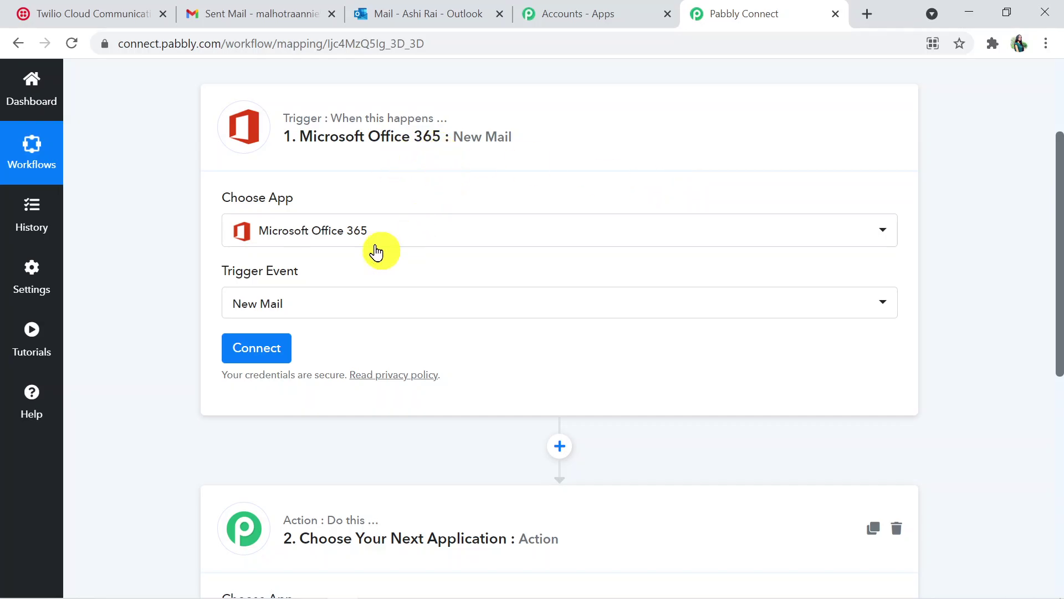
Connect the Microsoft Office 365 account and accept the consent permissions with Yes
click(270, 347)
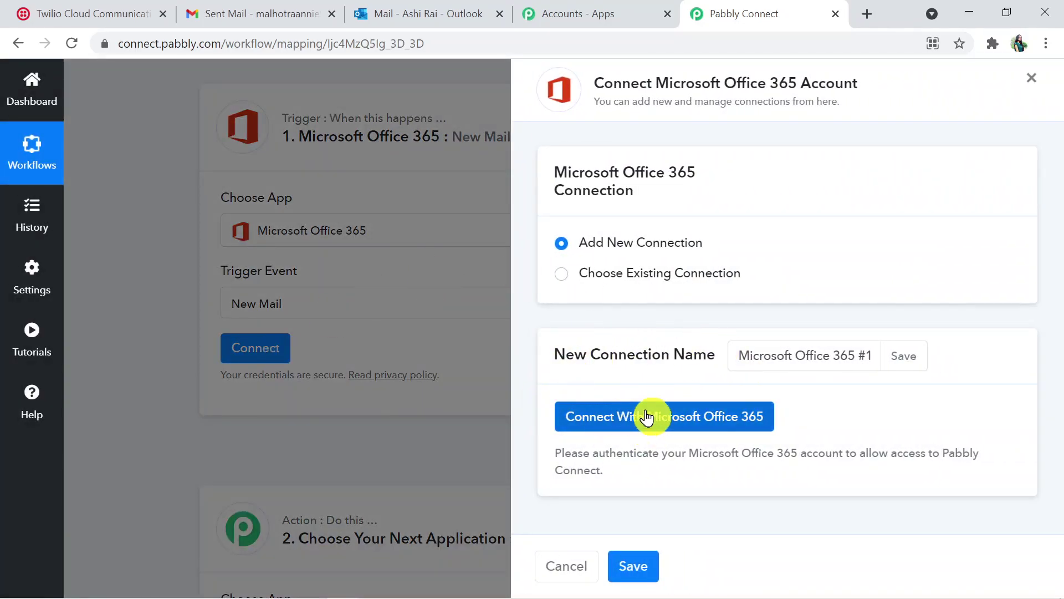
click(706, 410)
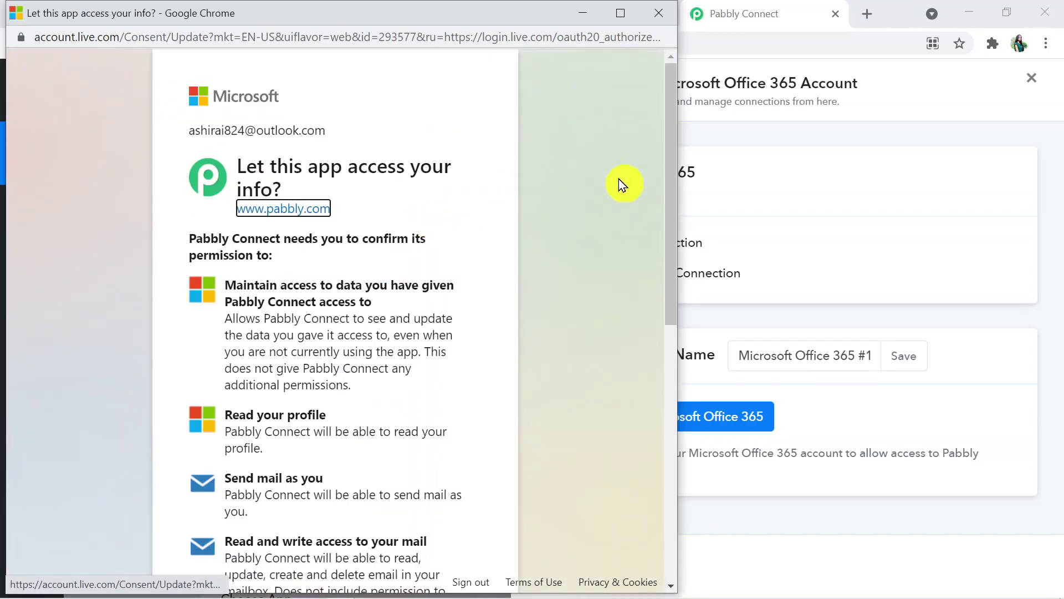
drag(670, 180, 676, 477)
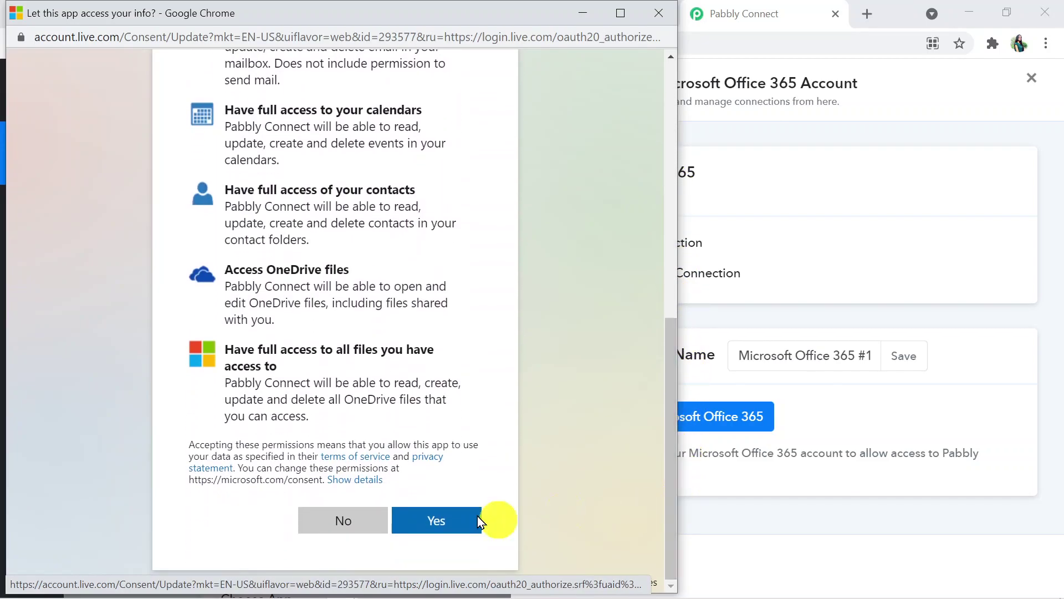
click(444, 518)
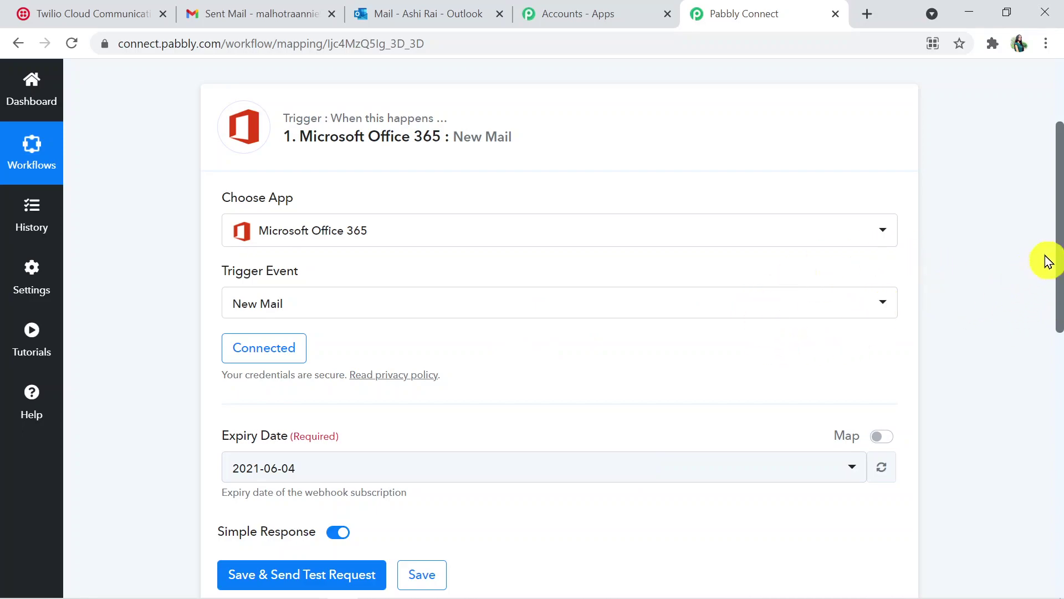
drag(1059, 285, 1059, 347)
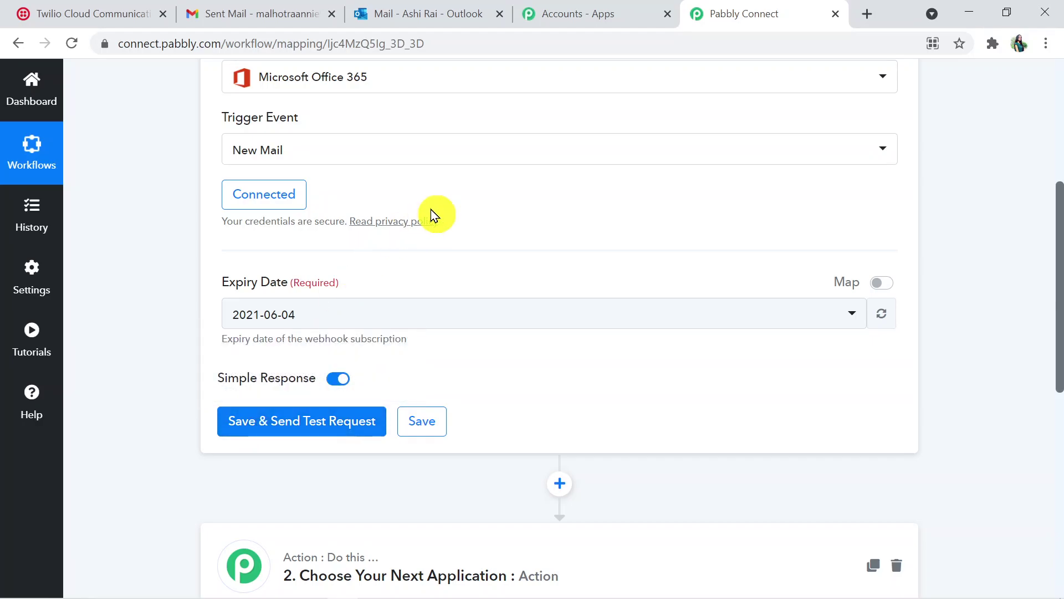
click(421, 18)
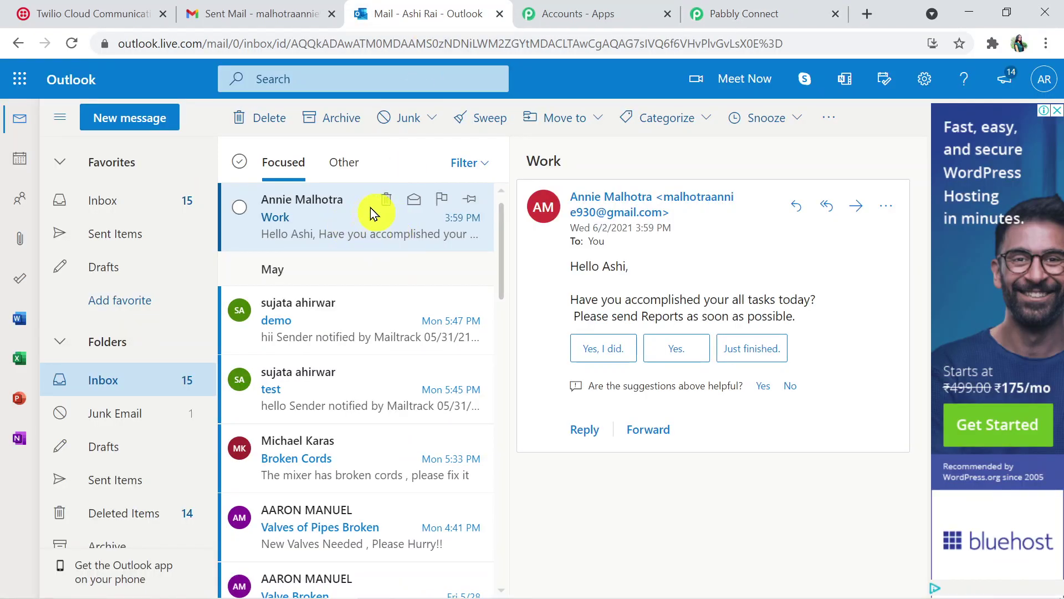
mouse_move(365, 206)
click(744, 16)
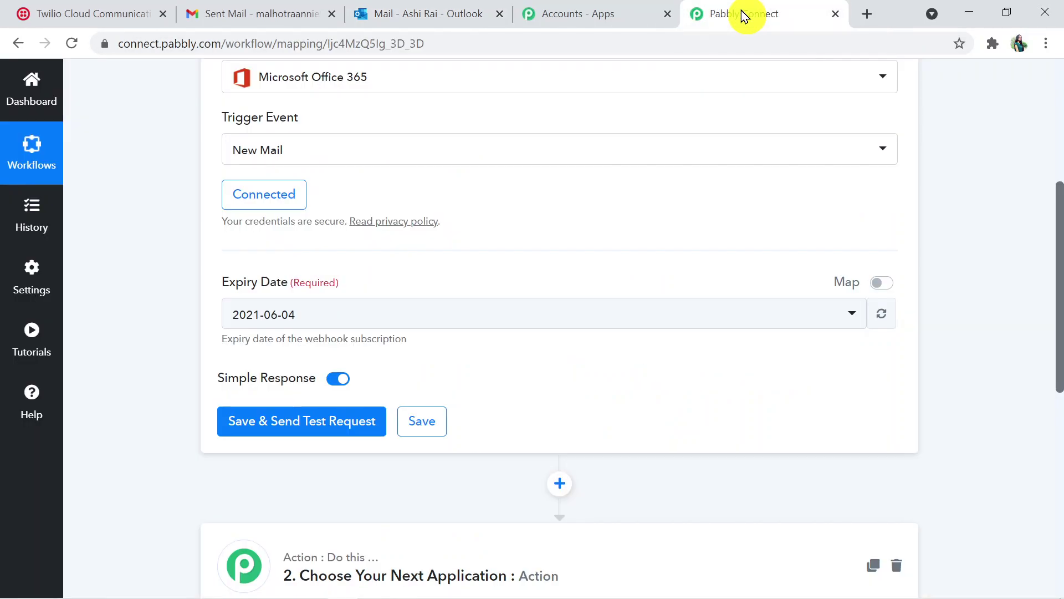
Save and send a test request, expand Response Received, then wait for a webhook response
click(284, 432)
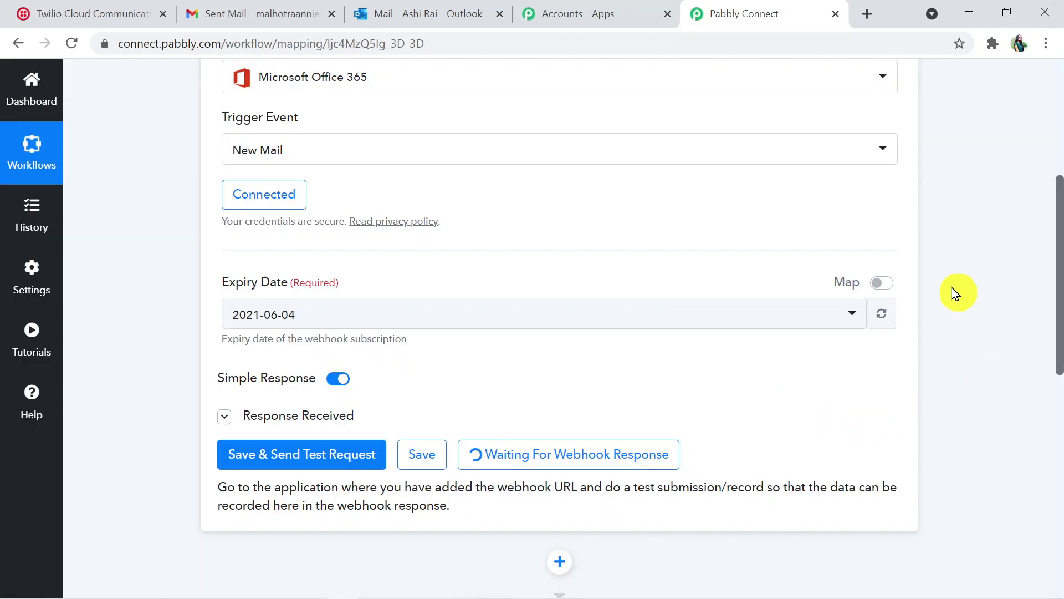
mouse_move(1060, 338)
mouse_down()
mouse_move(1057, 226)
mouse_move(1060, 347)
mouse_up()
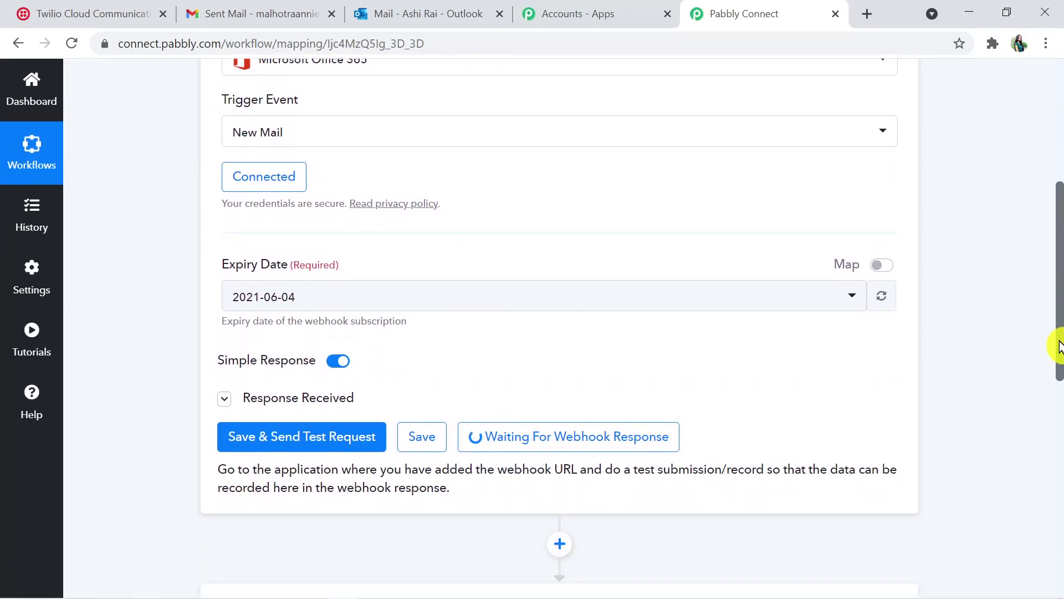
click(335, 399)
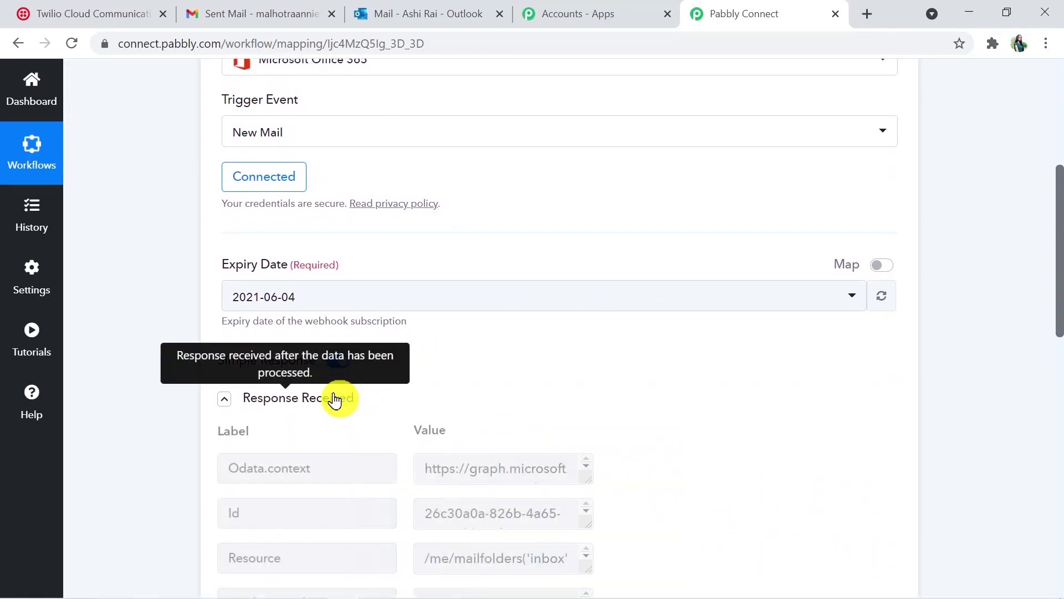
drag(1060, 249, 1060, 336)
mouse_move(896, 238)
mouse_down()
mouse_move(896, 416)
mouse_move(897, 220)
mouse_up()
drag(1060, 327, 1056, 357)
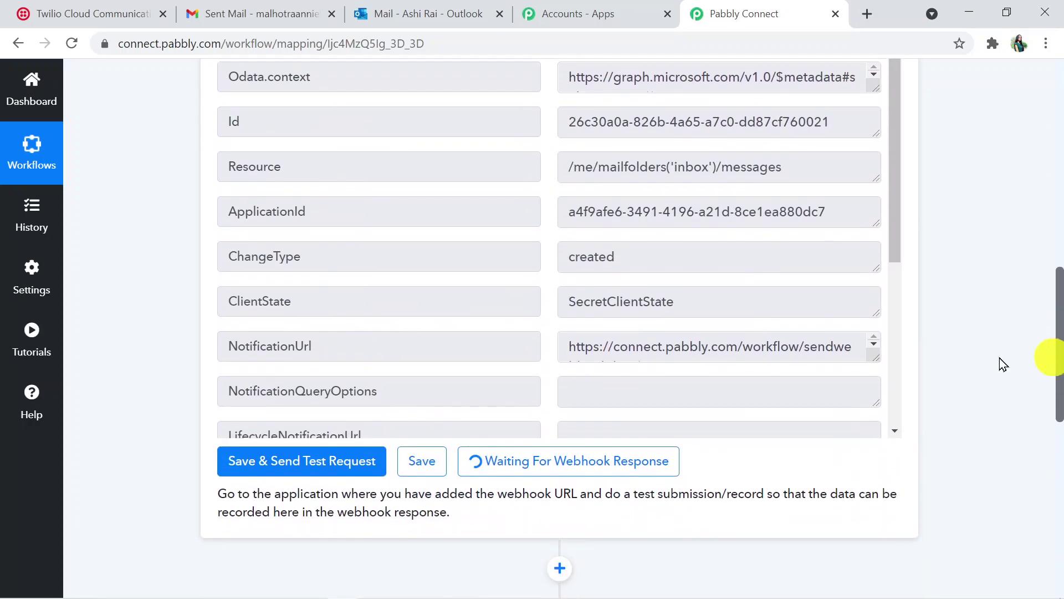
click(538, 474)
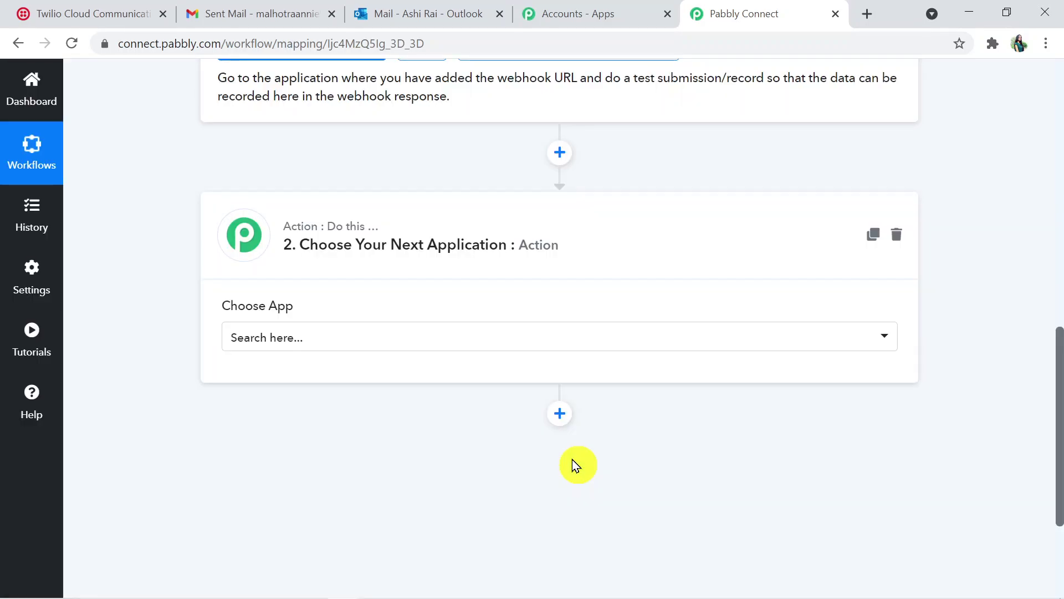
From Gmail, email the Outlook address with subject 'Work' asking 'Have you finished the project?'
click(263, 15)
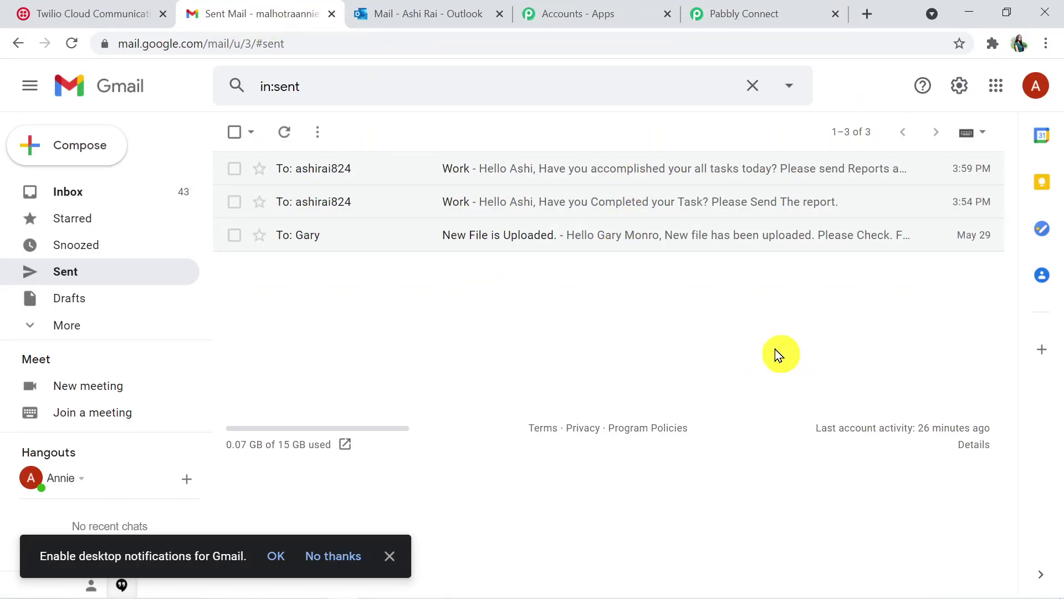
click(93, 151)
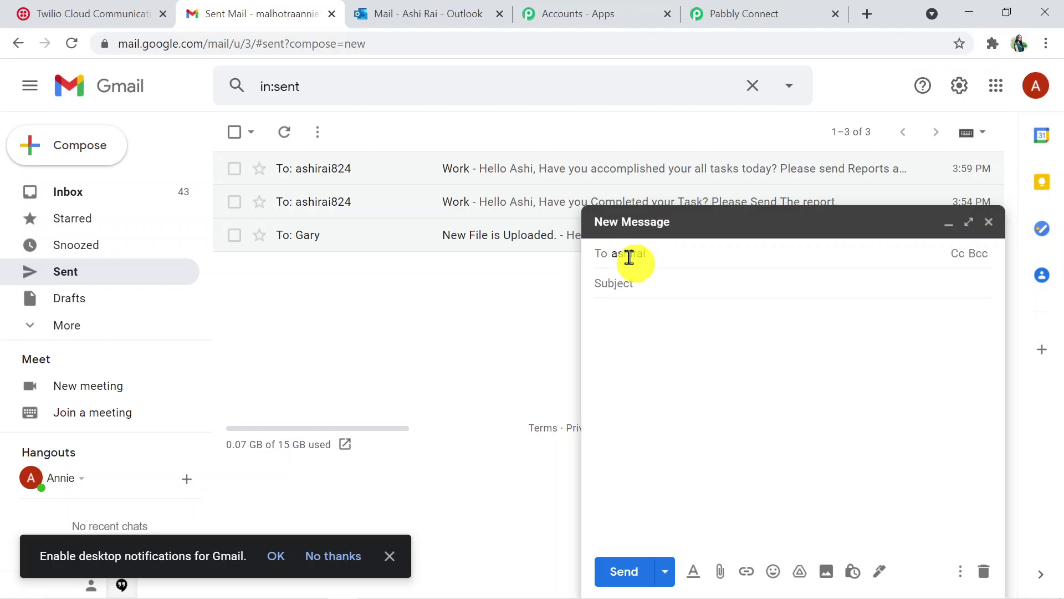
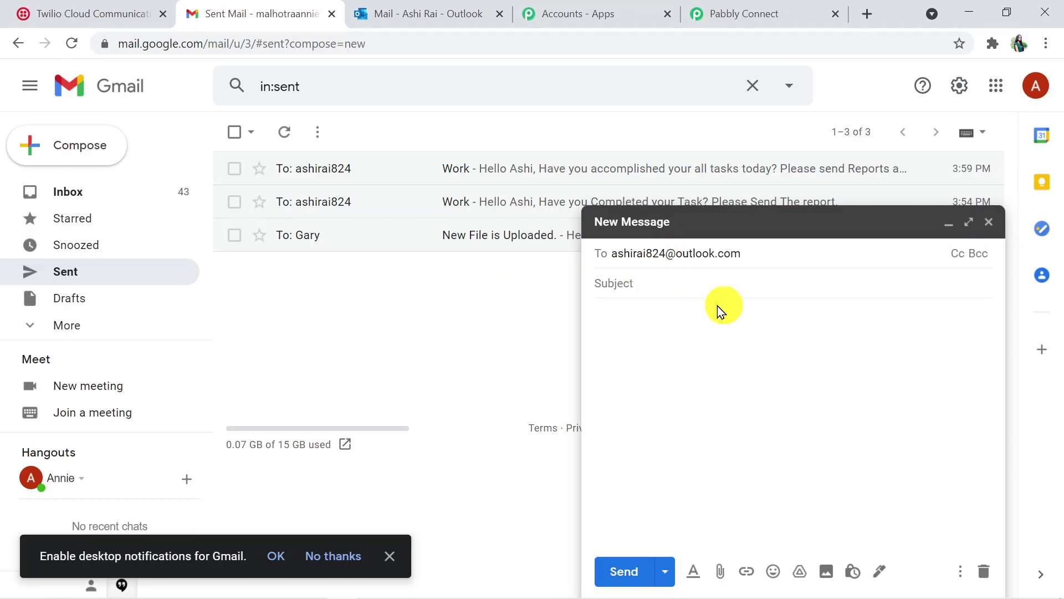
click(658, 288)
text(Work)
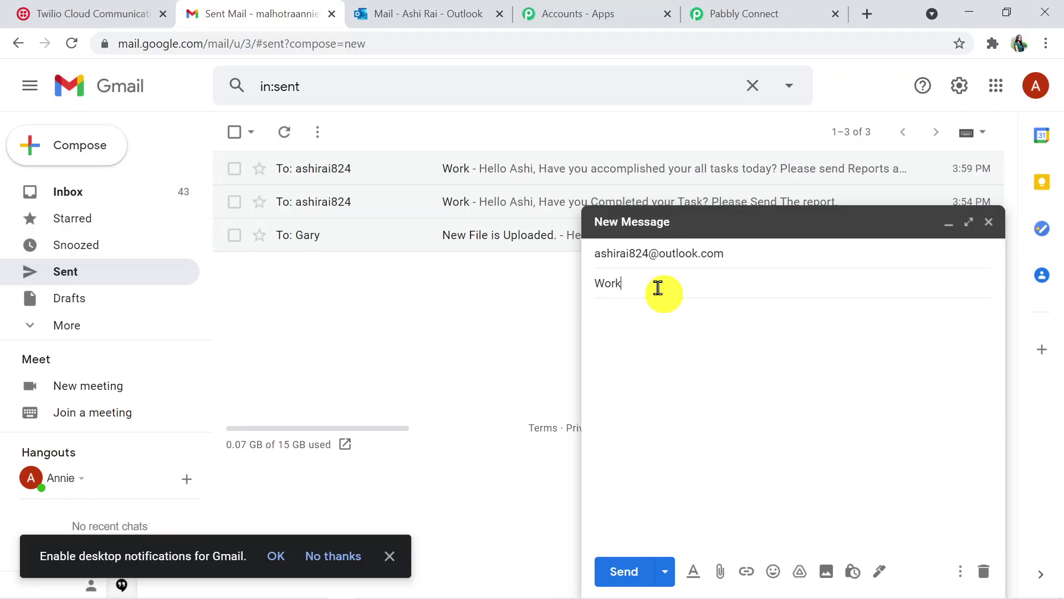
click(674, 331)
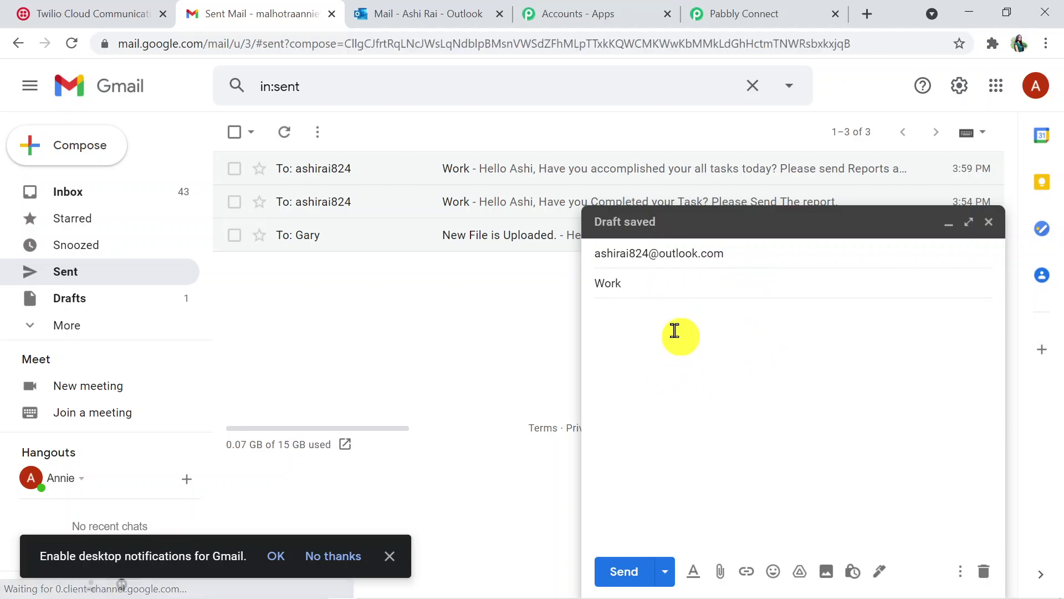
text(Hello)
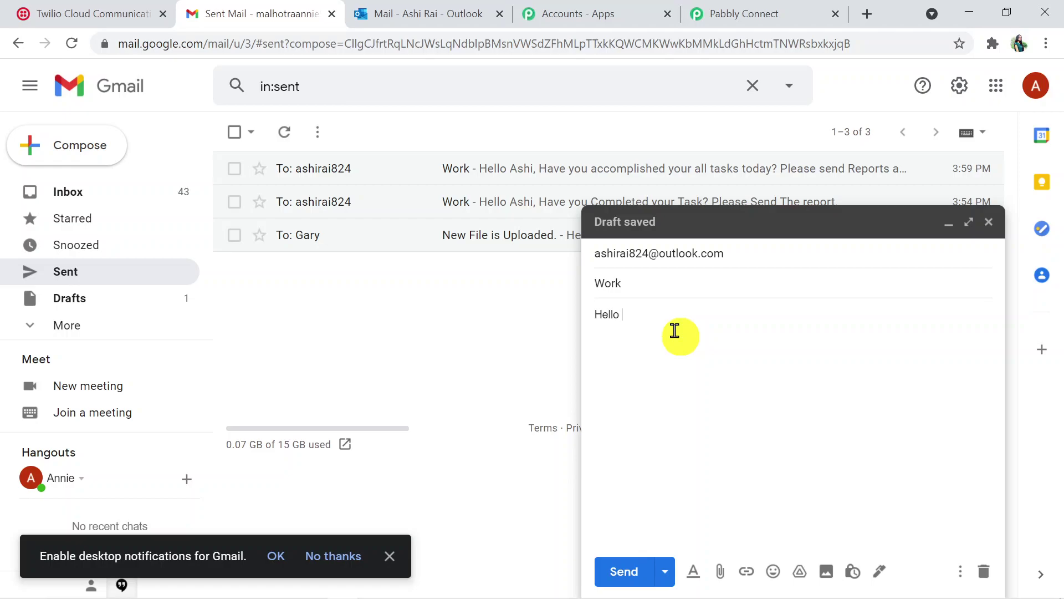
text( Ashi, )
text(Have you fi)
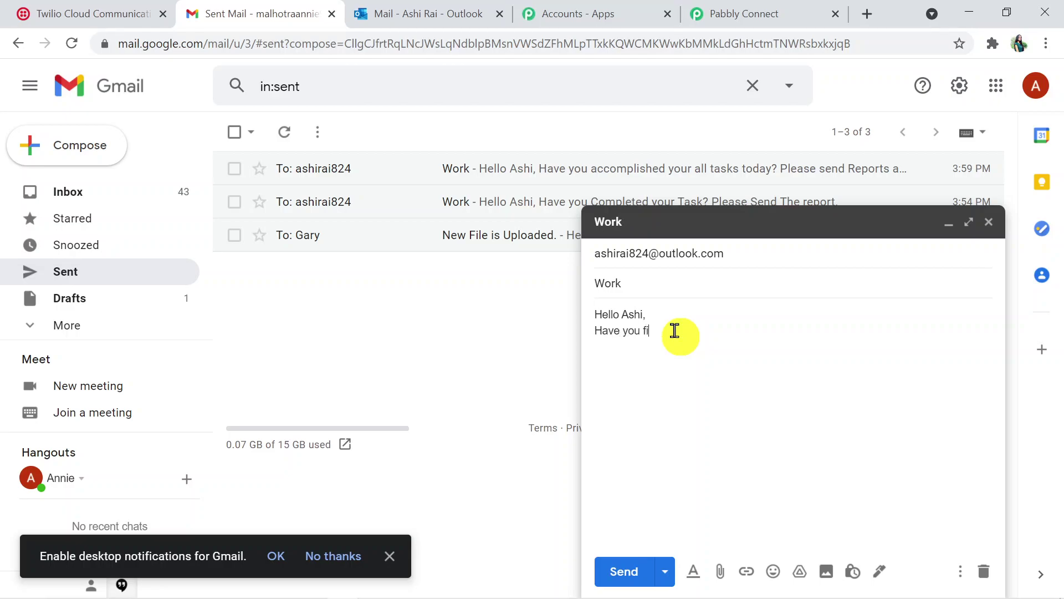
text(nished the projec)
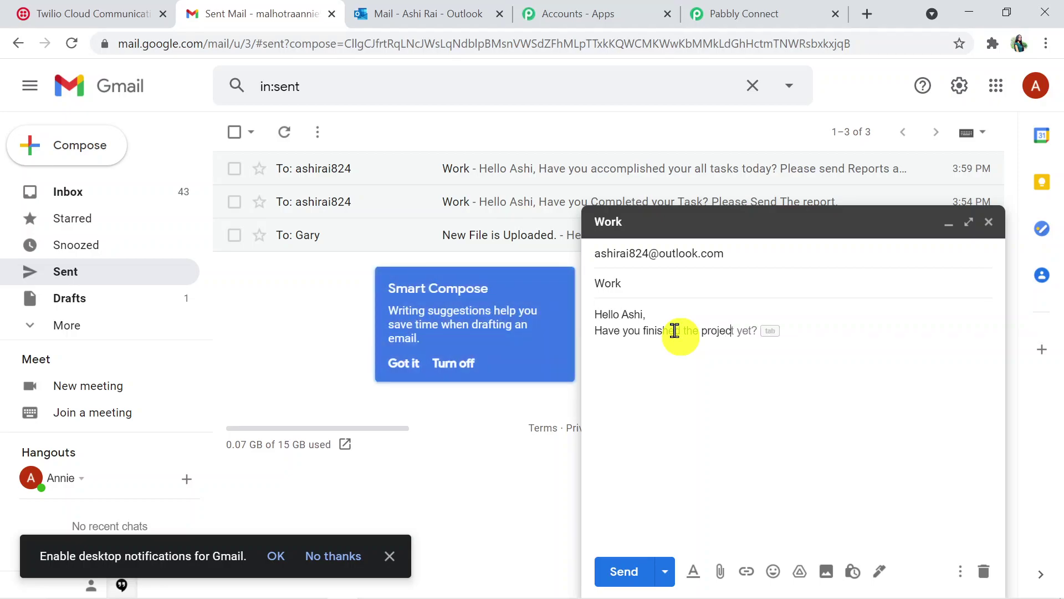
text(t?)
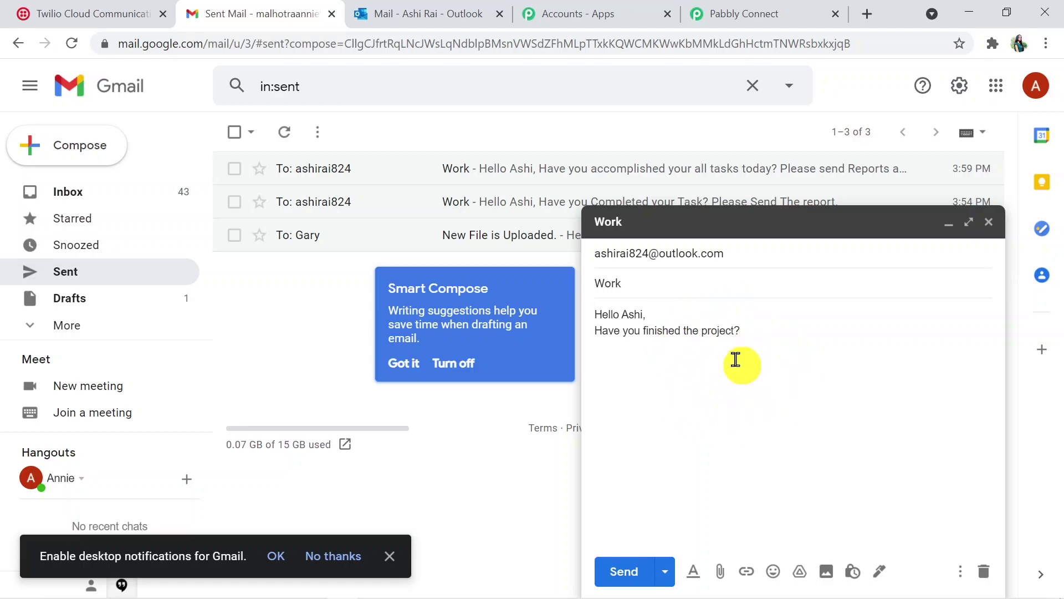
click(614, 571)
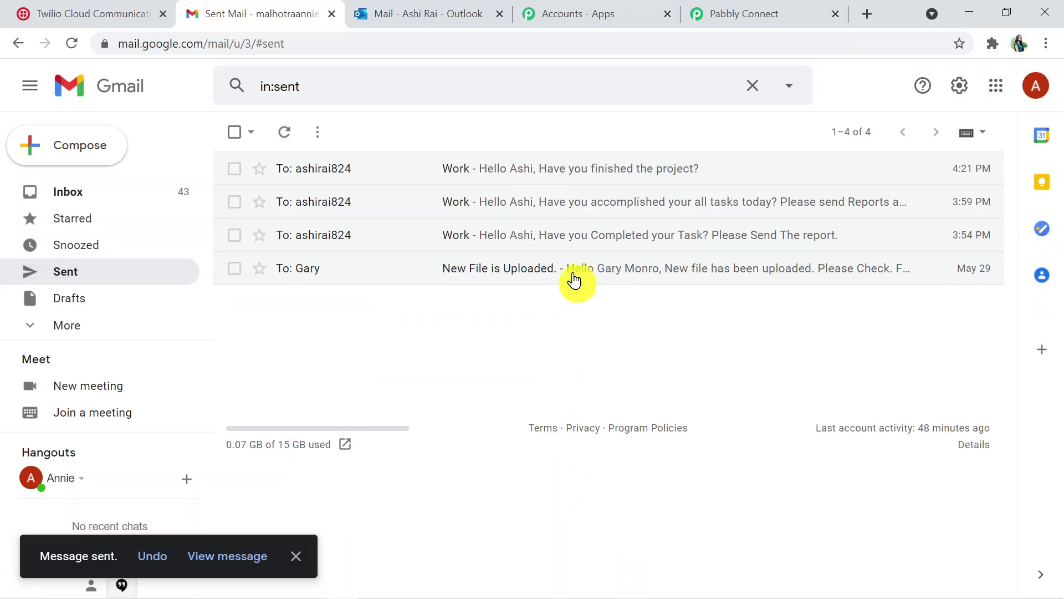
click(424, 21)
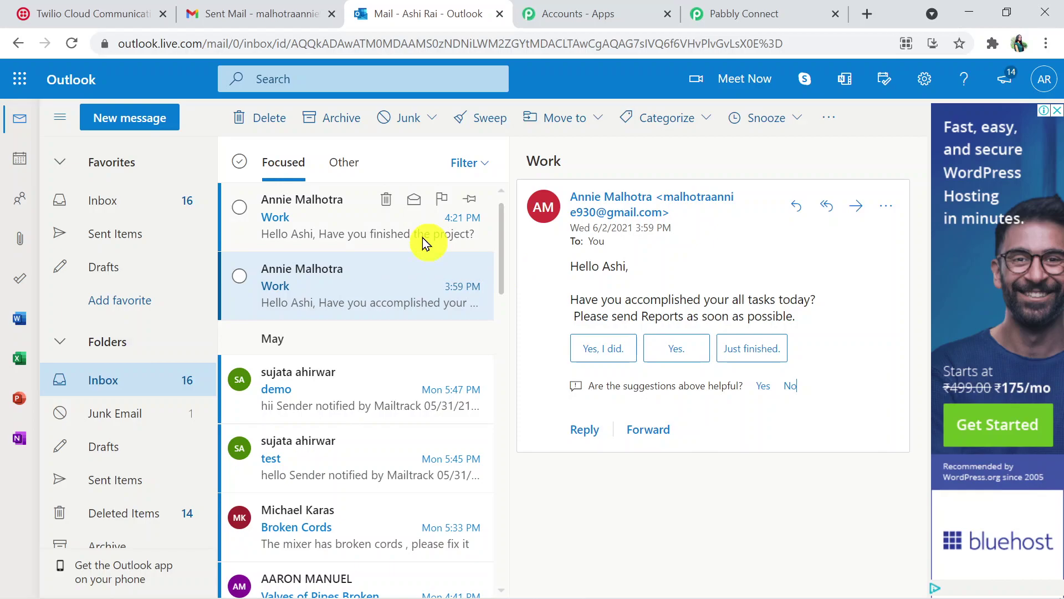
Read the 4:21 PM 'Work' email in Outlook, then go back to Pabbly Connect
click(377, 237)
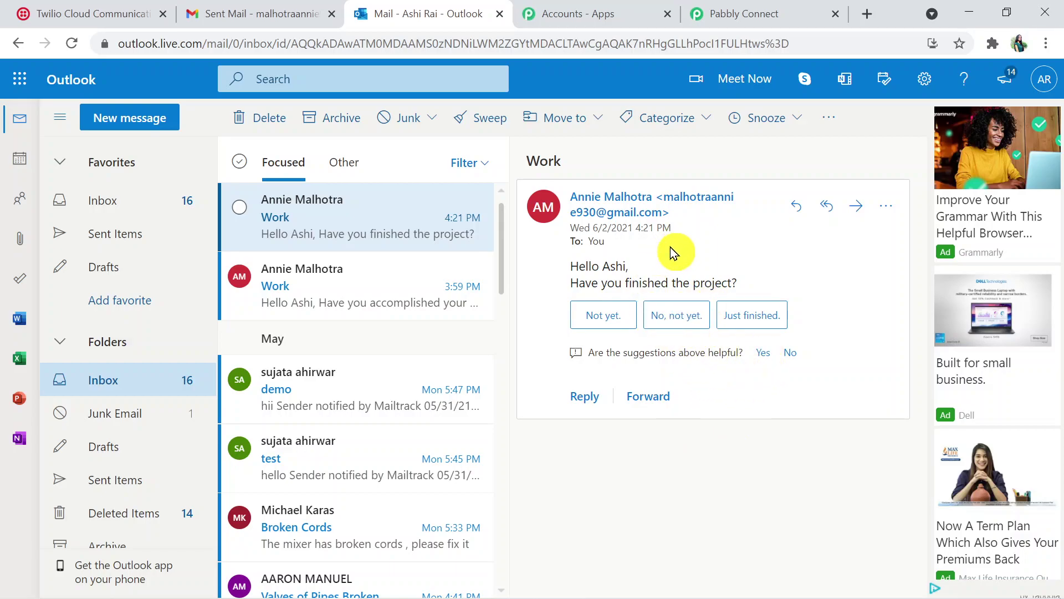
click(740, 28)
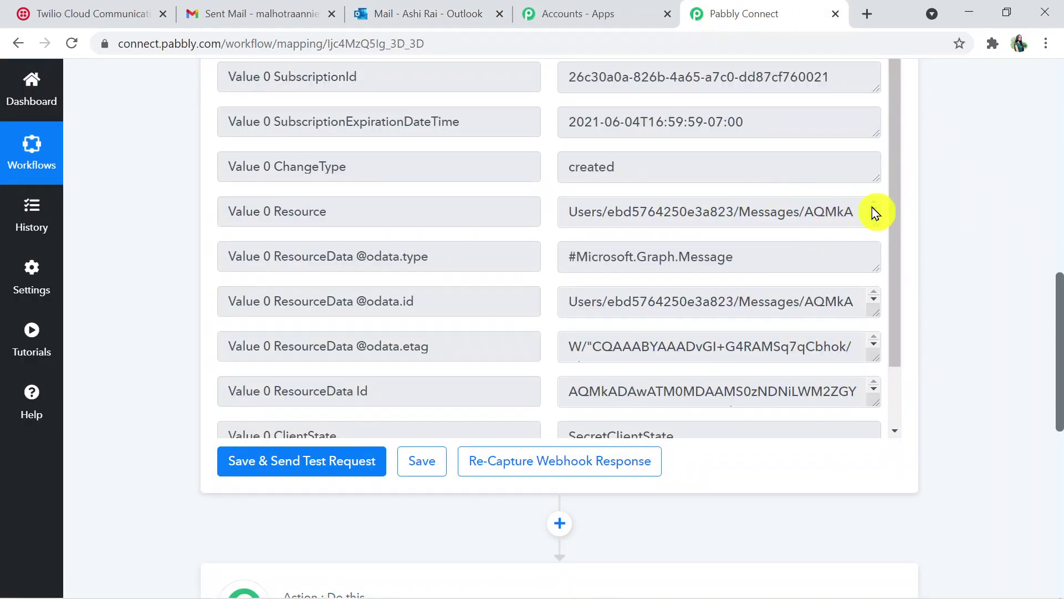
Scroll the Response Received table and enlarge the Resource box to show its full value
drag(899, 213, 893, 316)
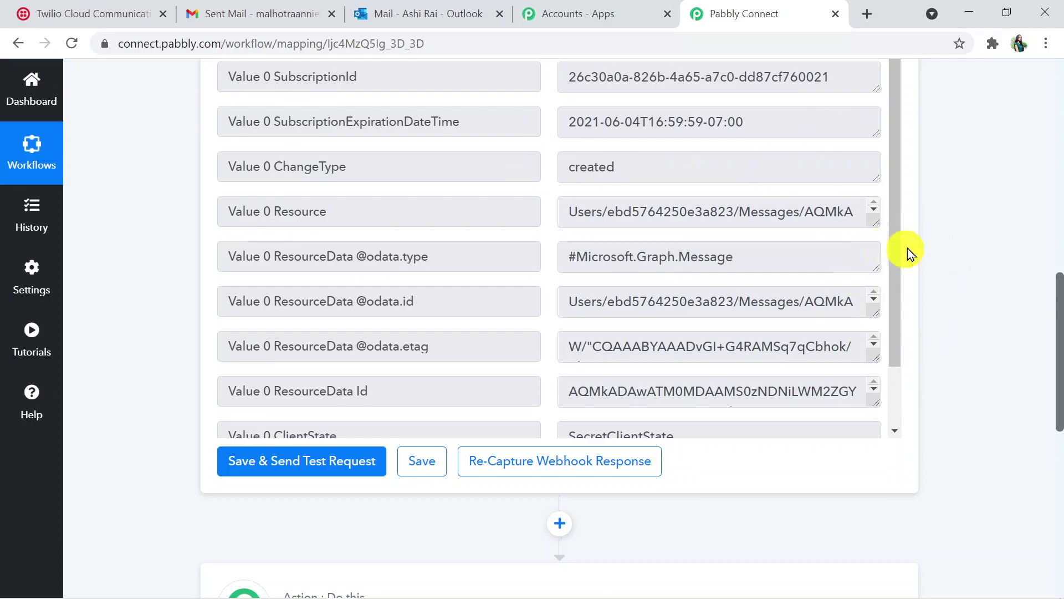
drag(1056, 380, 1056, 340)
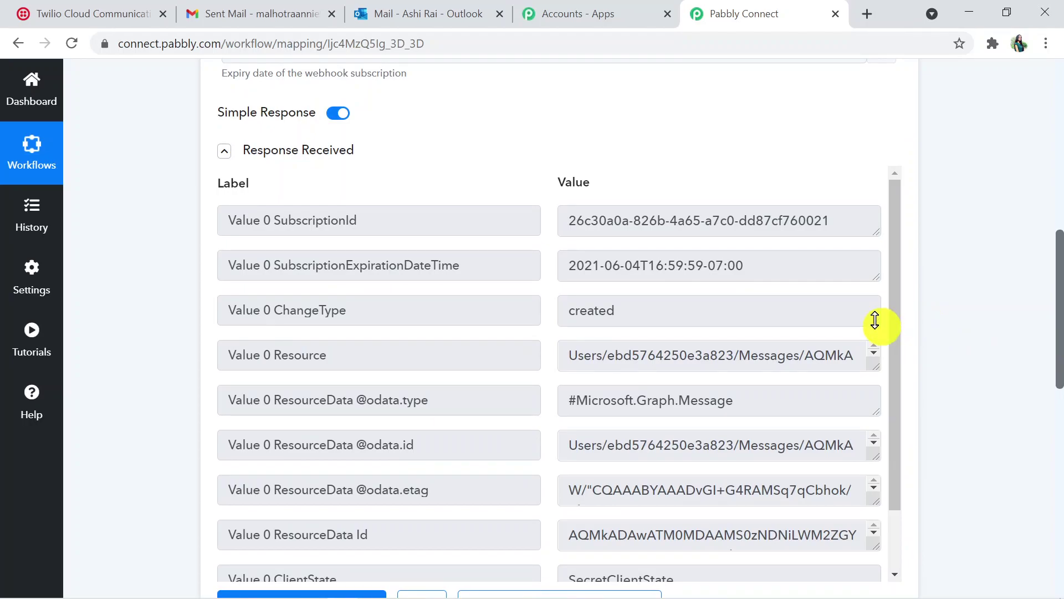
click(875, 351)
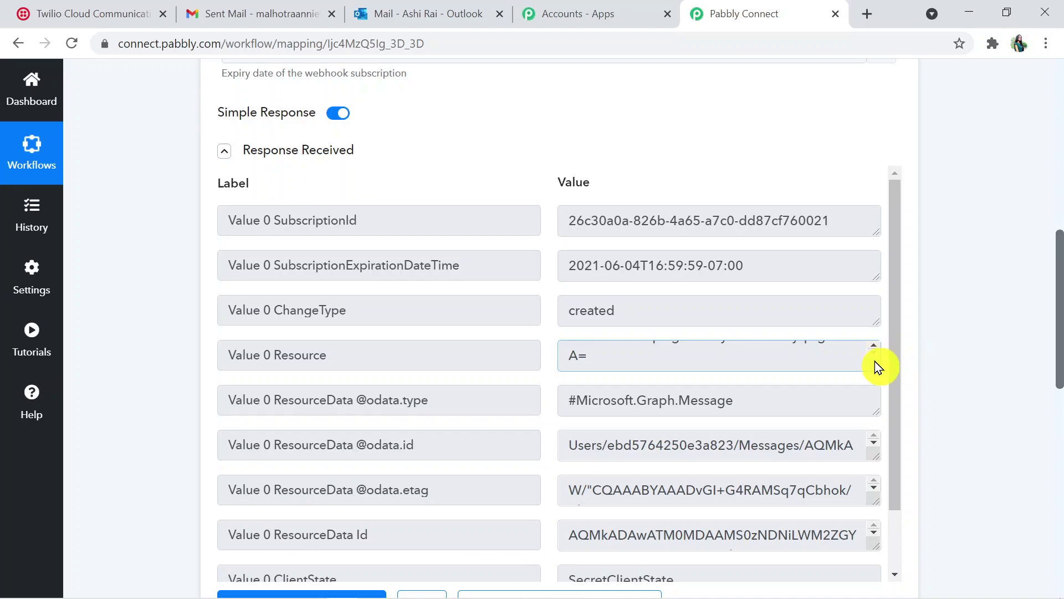
drag(873, 357, 873, 476)
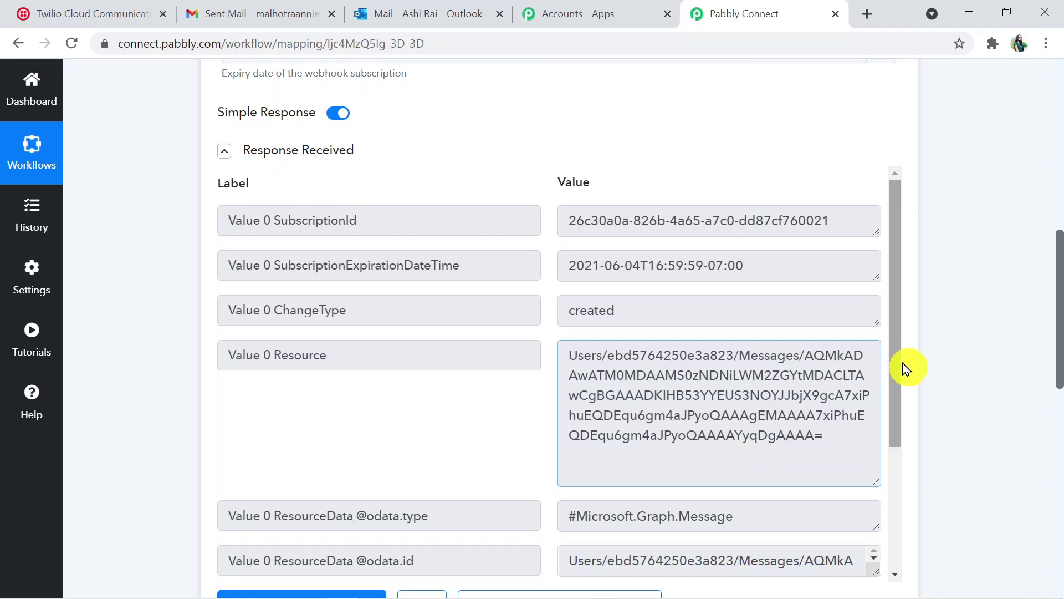
drag(902, 365, 904, 432)
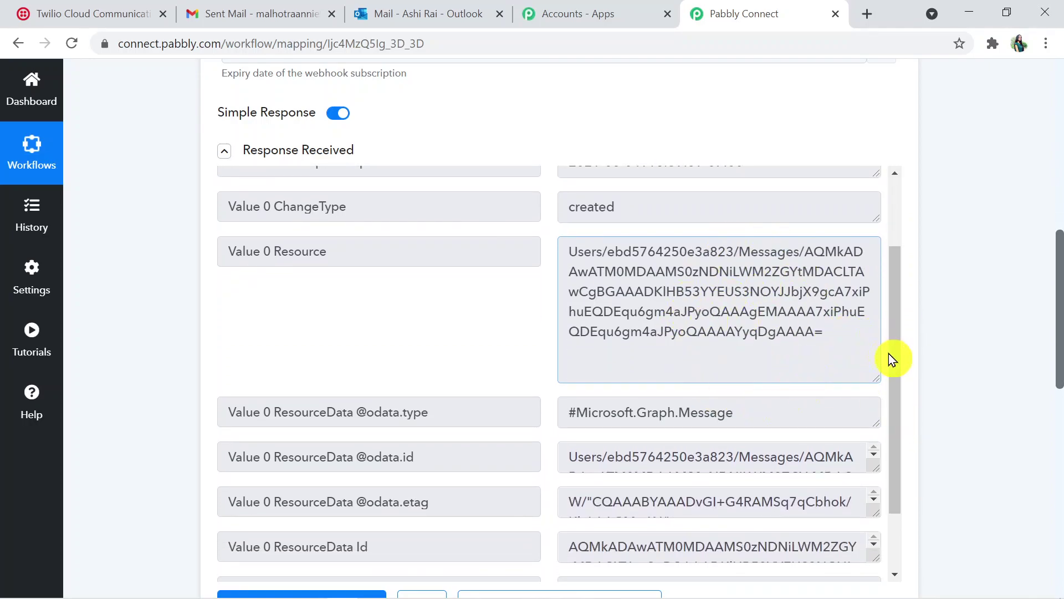
drag(1060, 323, 1060, 440)
Set the action step to Microsoft Office 365 with the Get Resource event, then start connecting the account
click(565, 394)
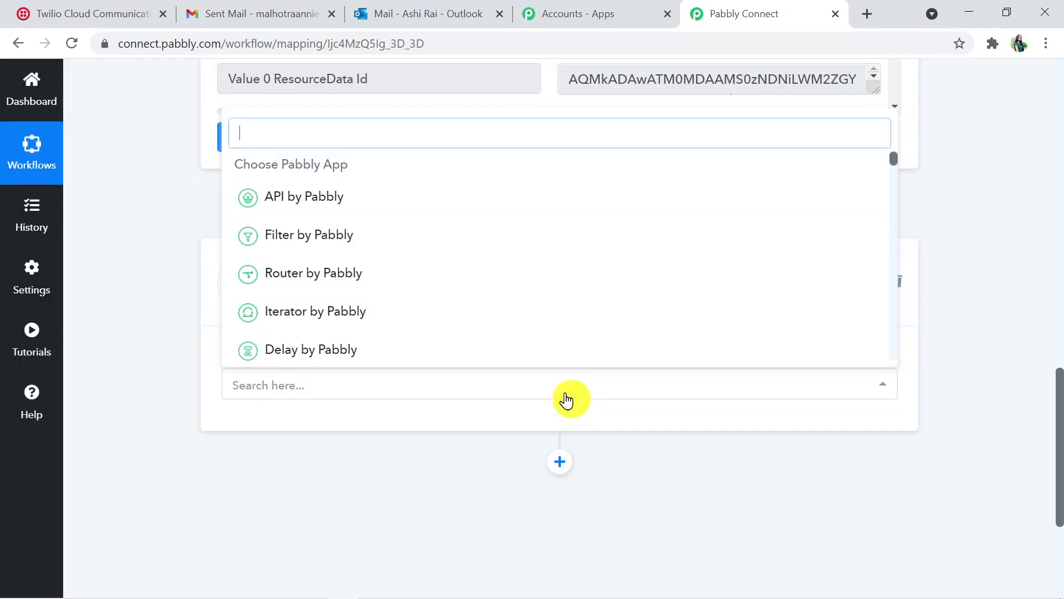
text(M)
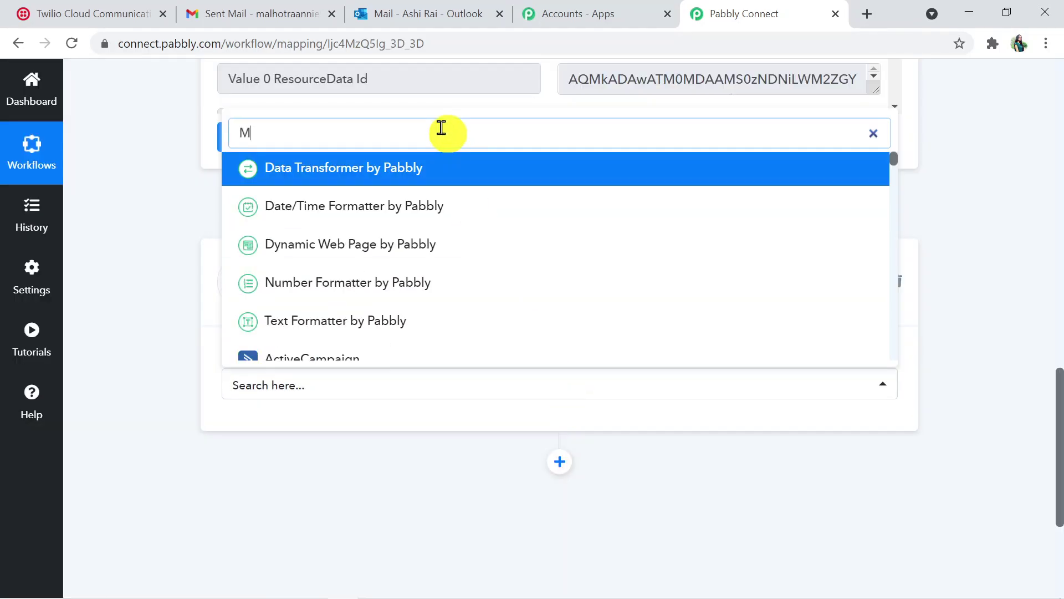
text(icr)
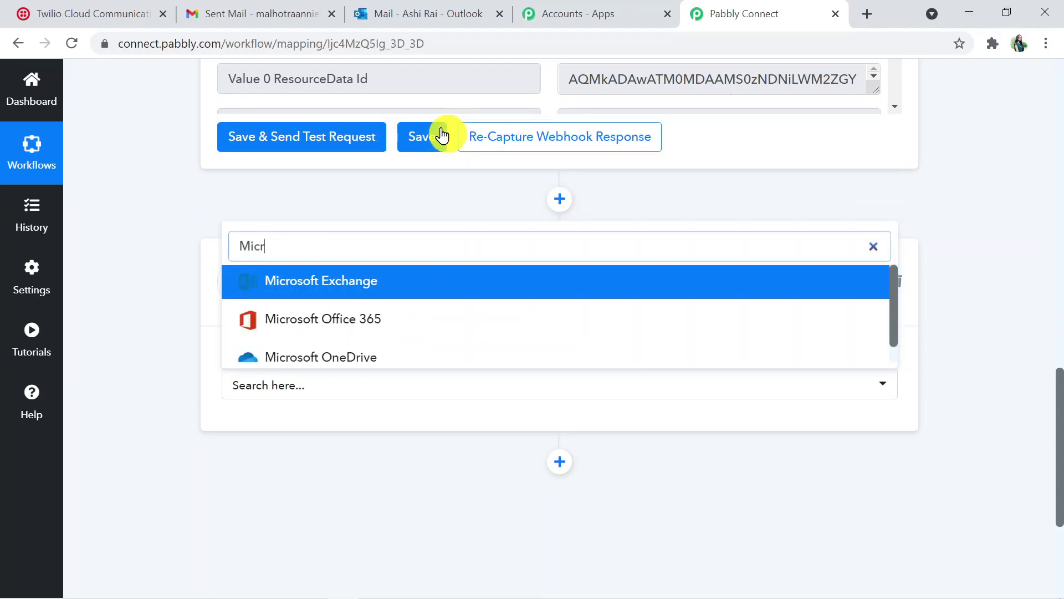
click(397, 320)
click(399, 453)
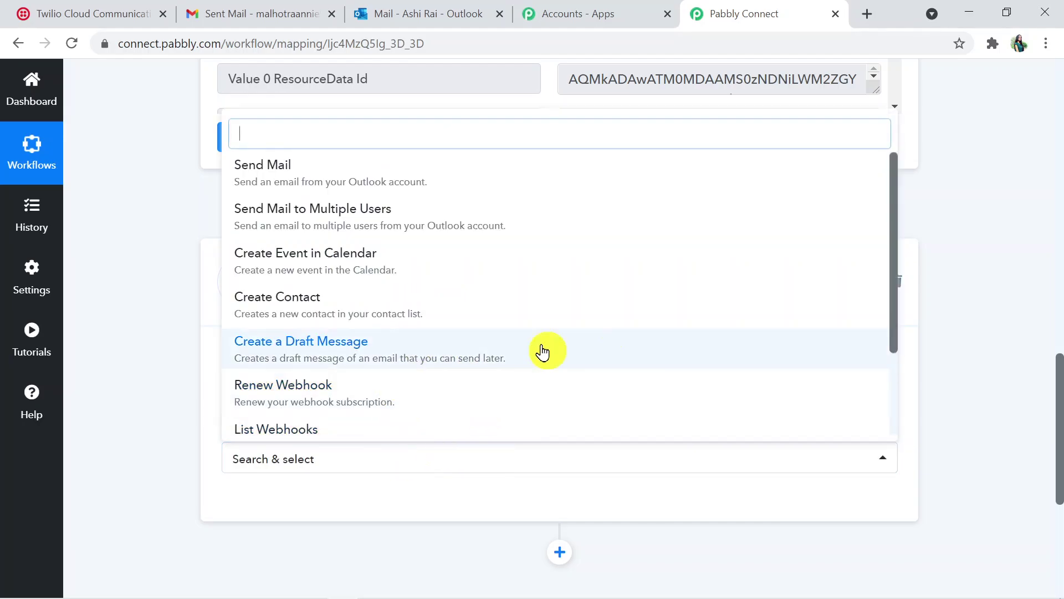
drag(896, 304, 908, 391)
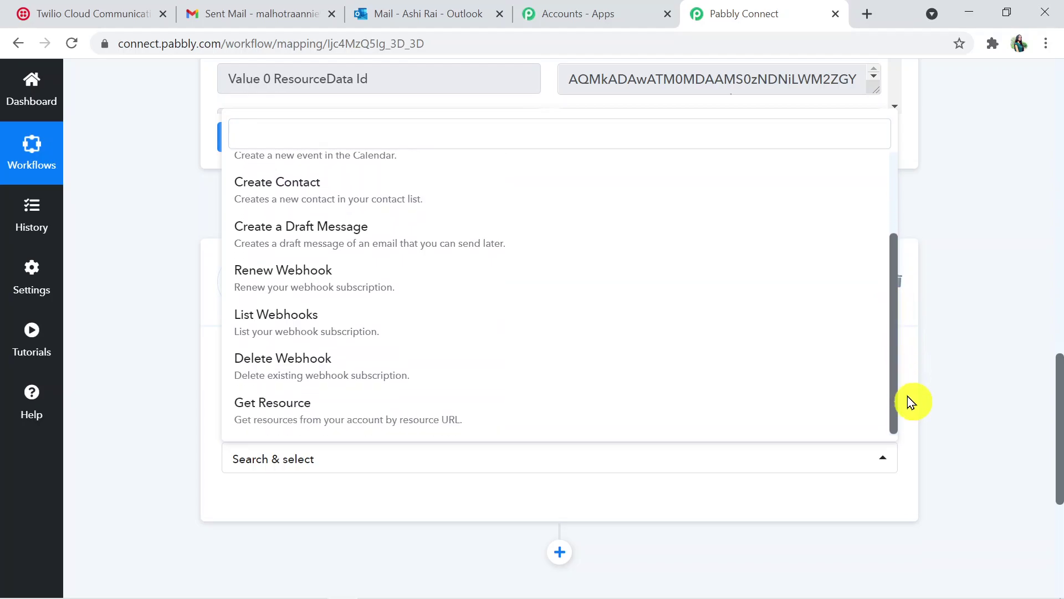
click(500, 410)
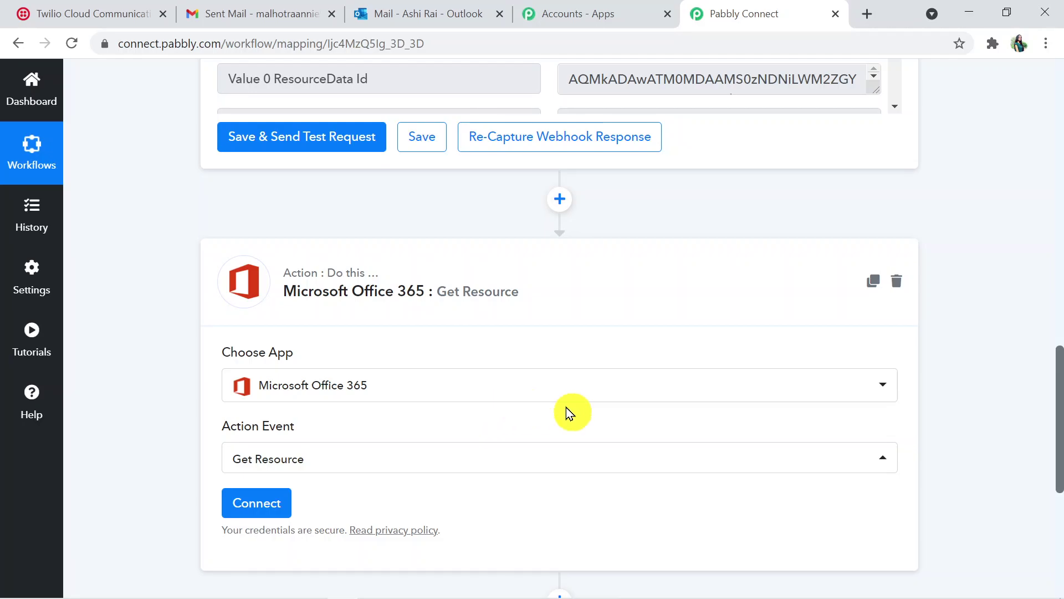
drag(1059, 403, 1059, 413)
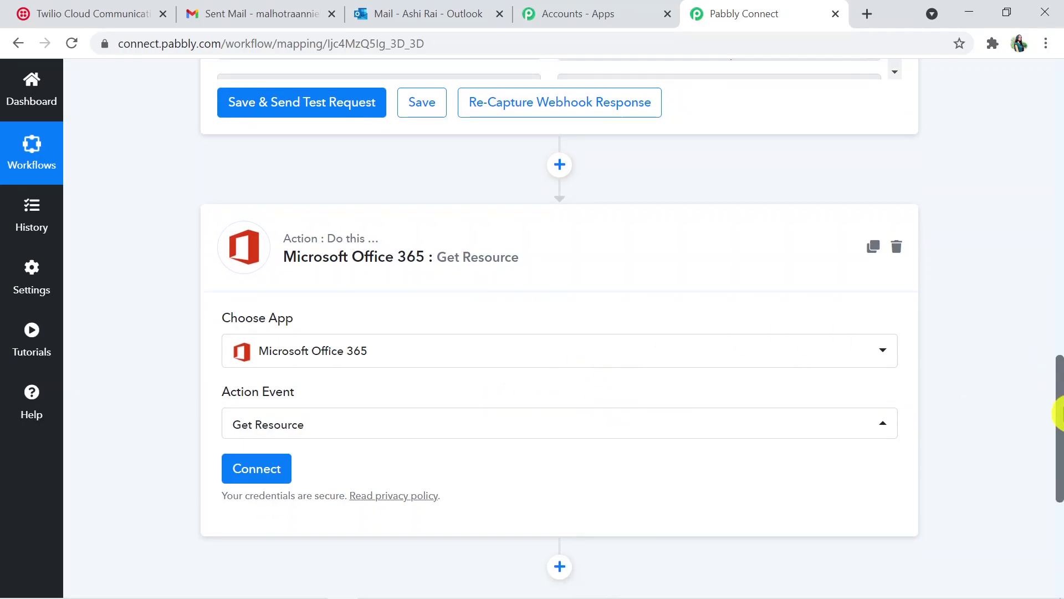
click(269, 481)
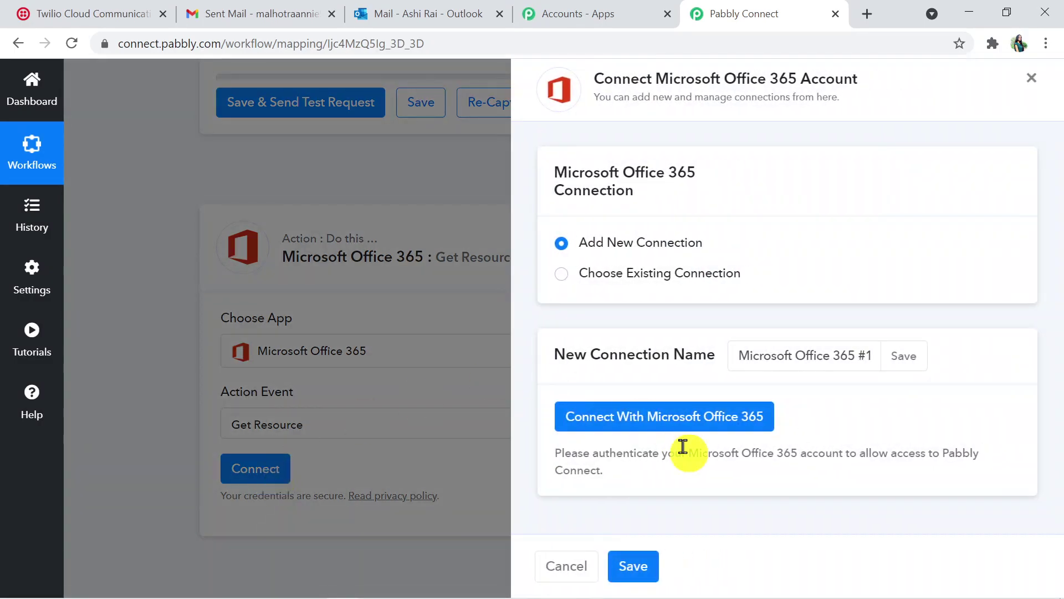
Sign in to Microsoft, grant Pabbly Connect mailbox access, and dismiss the success message
click(678, 424)
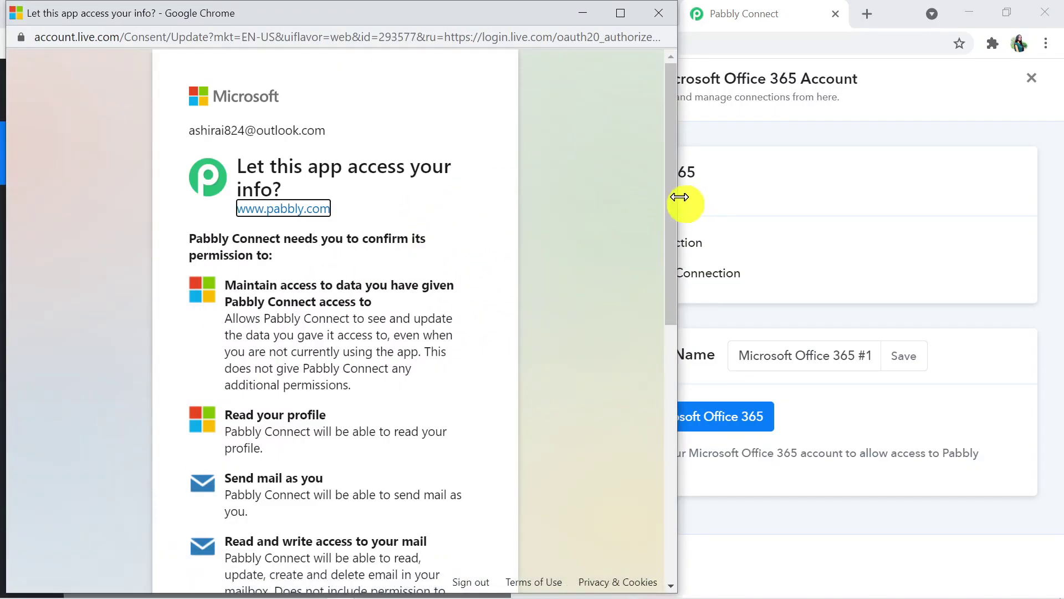
drag(671, 194, 670, 474)
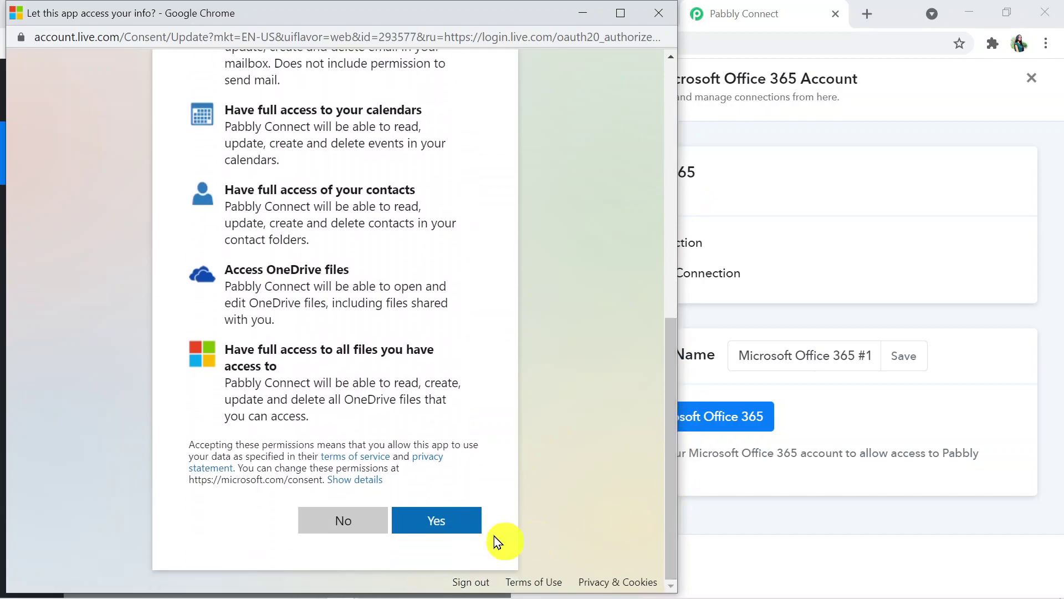
click(442, 527)
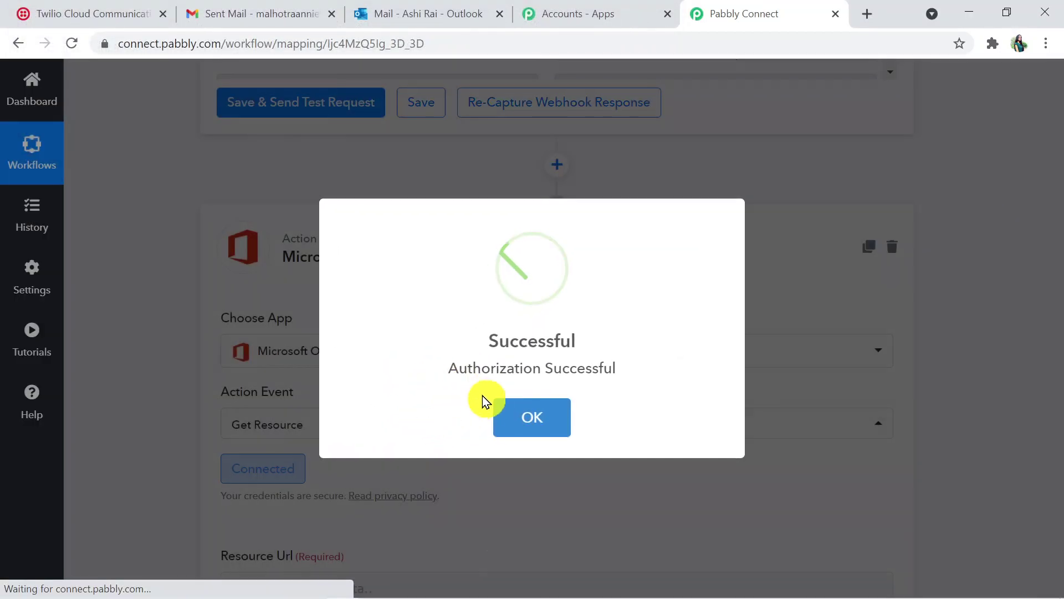
click(521, 424)
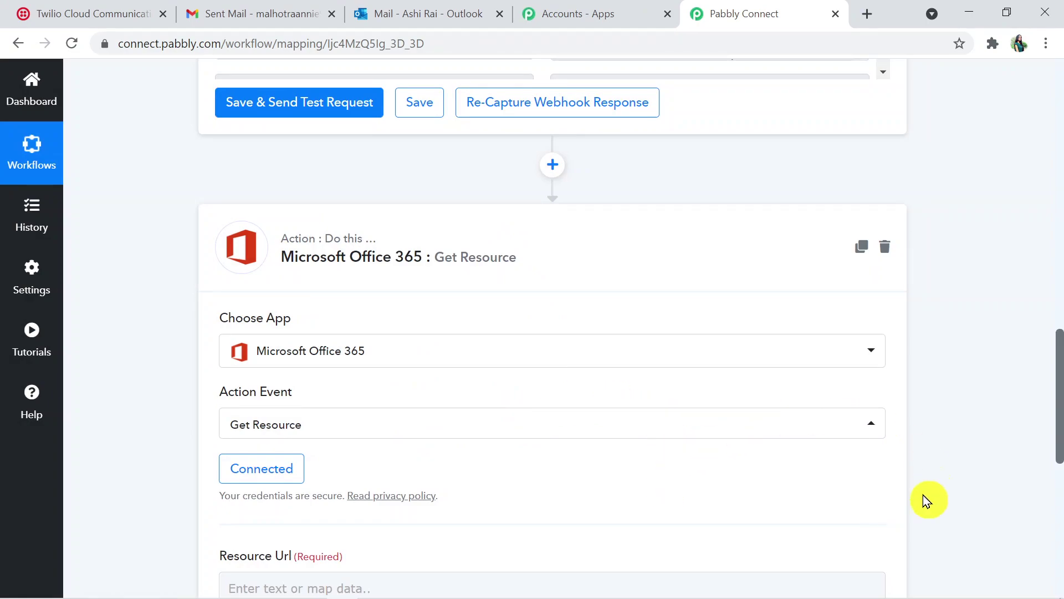
Map Resource Url to the New Mail trigger's Value 0 Resource field
drag(1059, 424, 1059, 491)
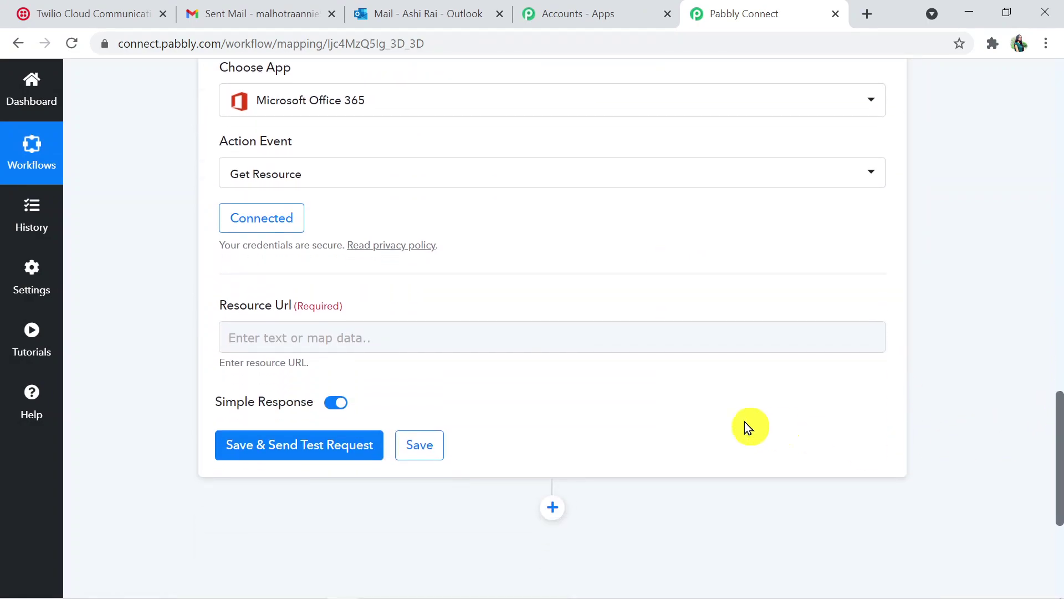
click(479, 338)
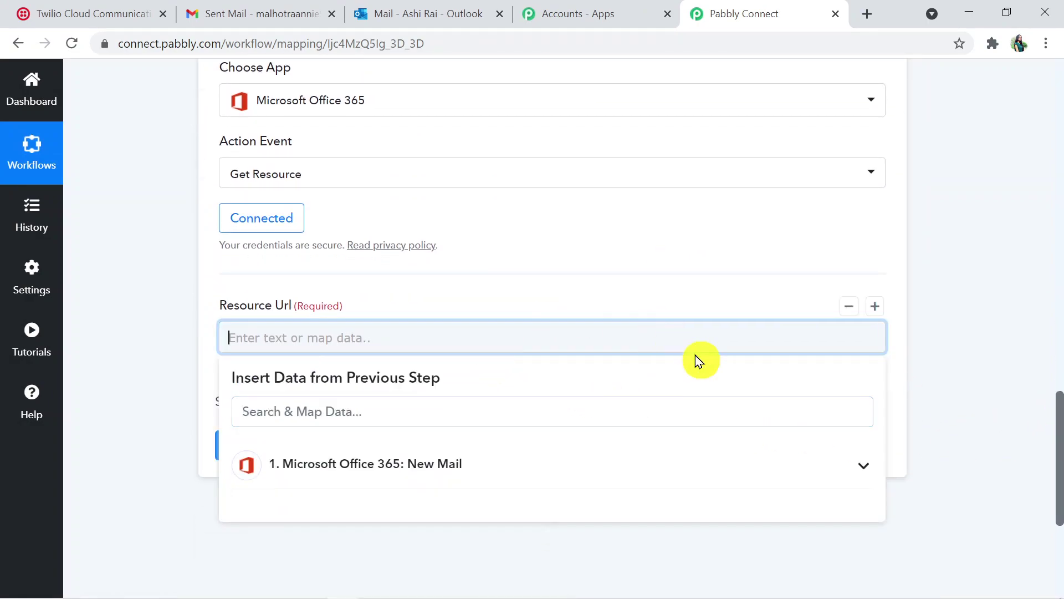
drag(1059, 499, 1057, 474)
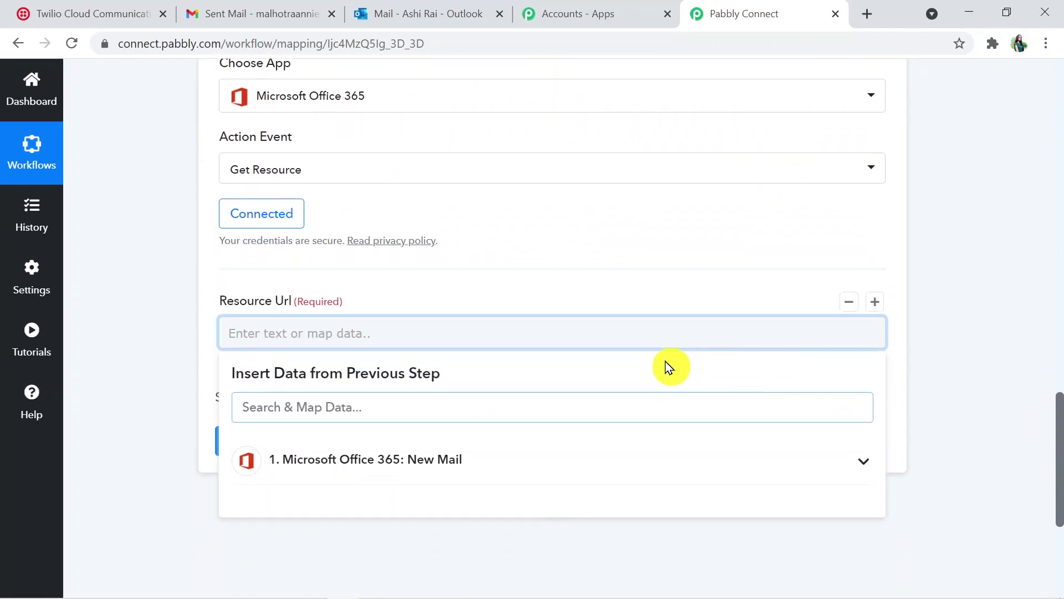
click(433, 467)
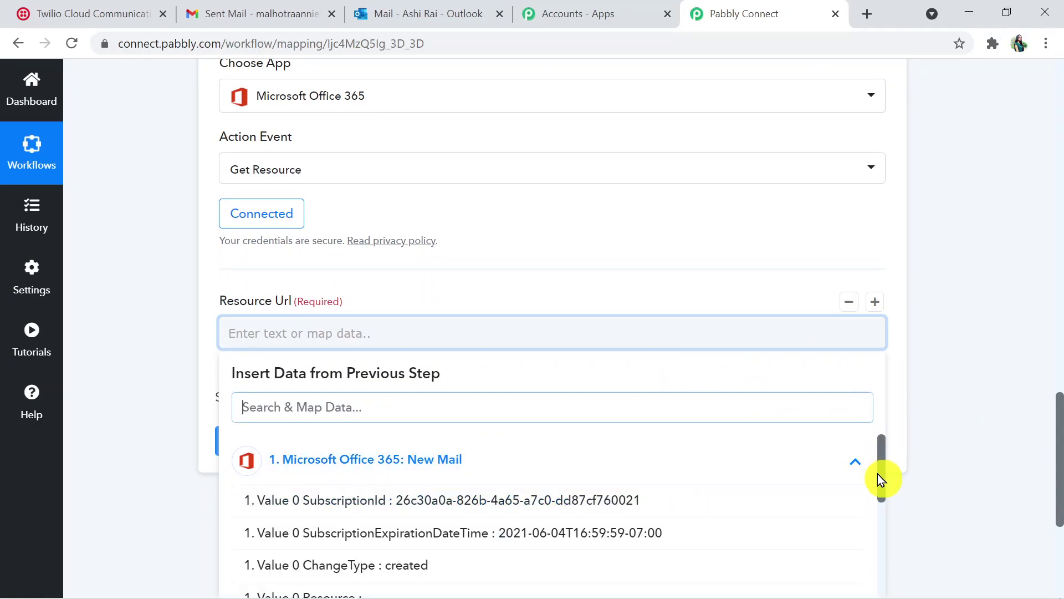
click(876, 488)
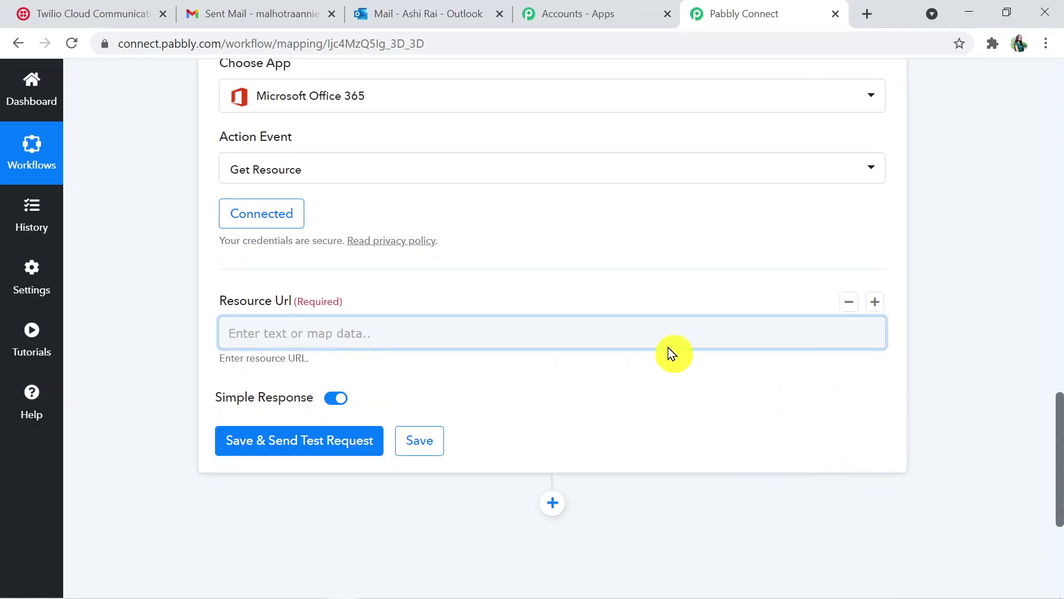
click(673, 333)
drag(1060, 480, 1061, 530)
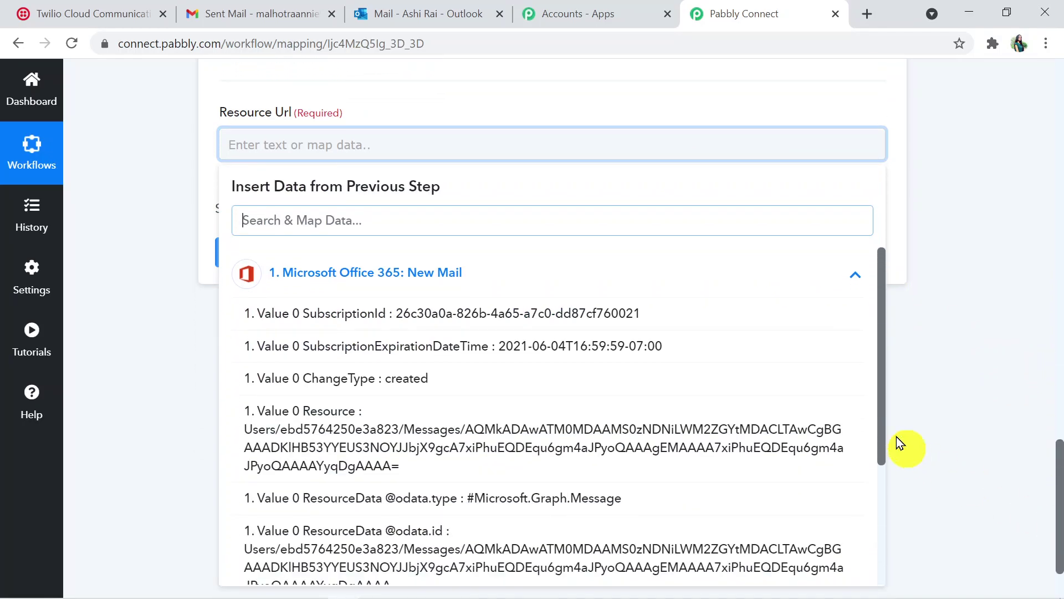
drag(882, 413, 891, 536)
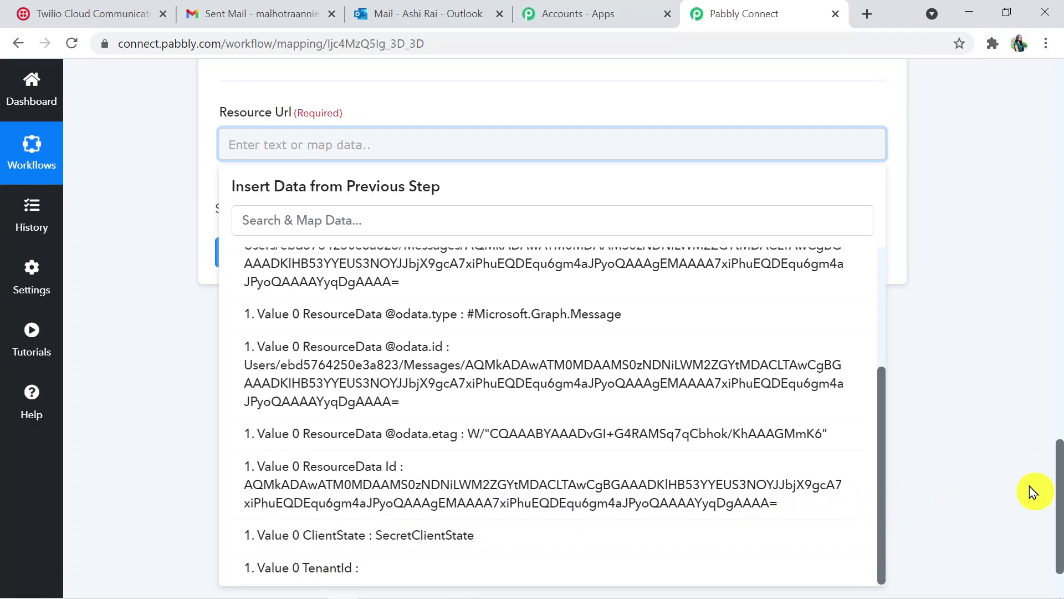
scroll(1061, 499, down, 1)
scroll(848, 397, up, 1)
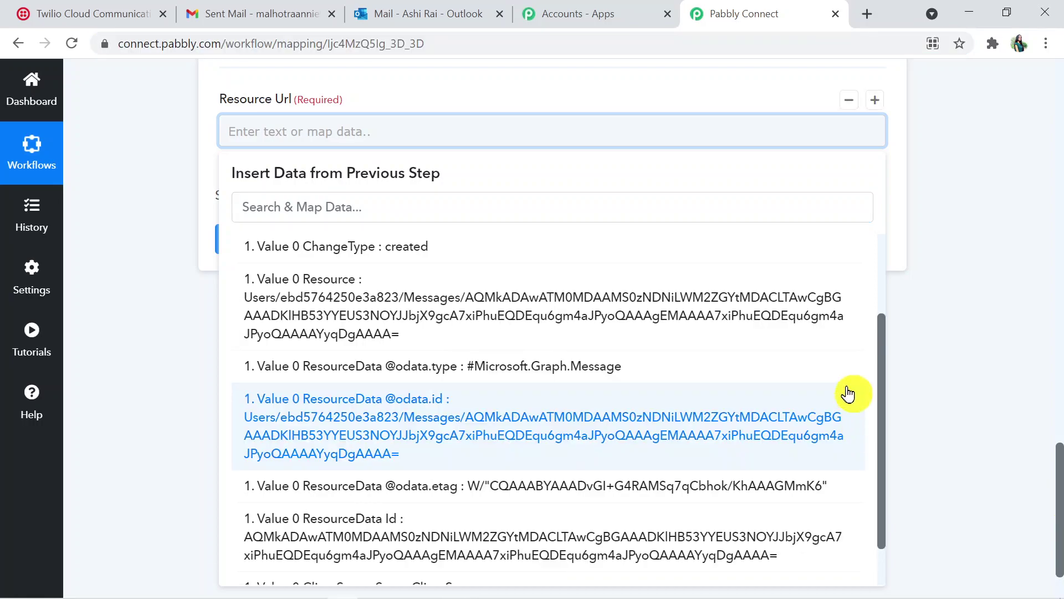
click(826, 330)
Save the Get Resource step and send a test request
click(1046, 254)
click(419, 279)
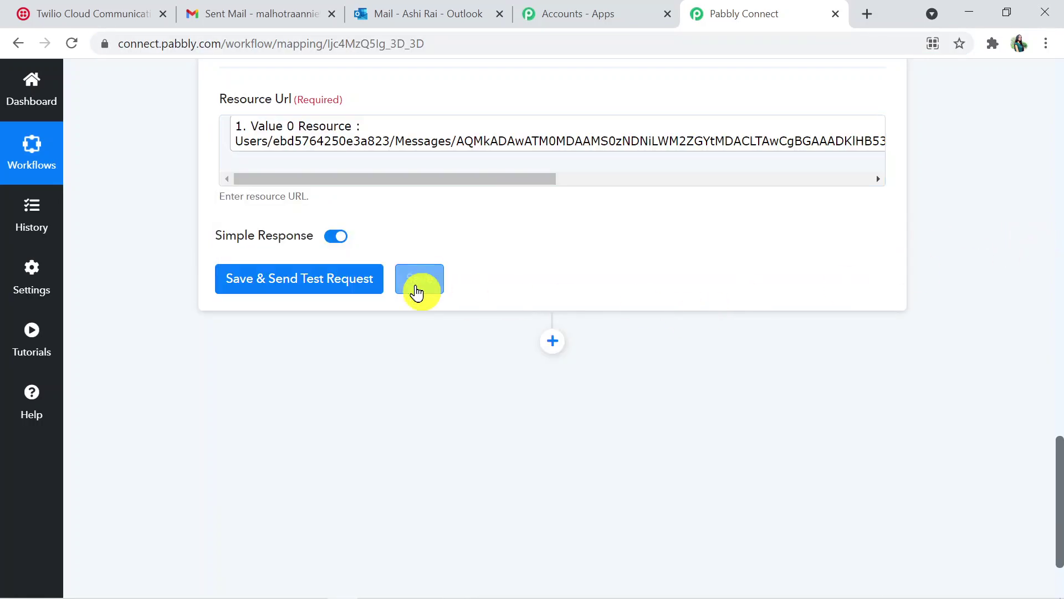
click(289, 292)
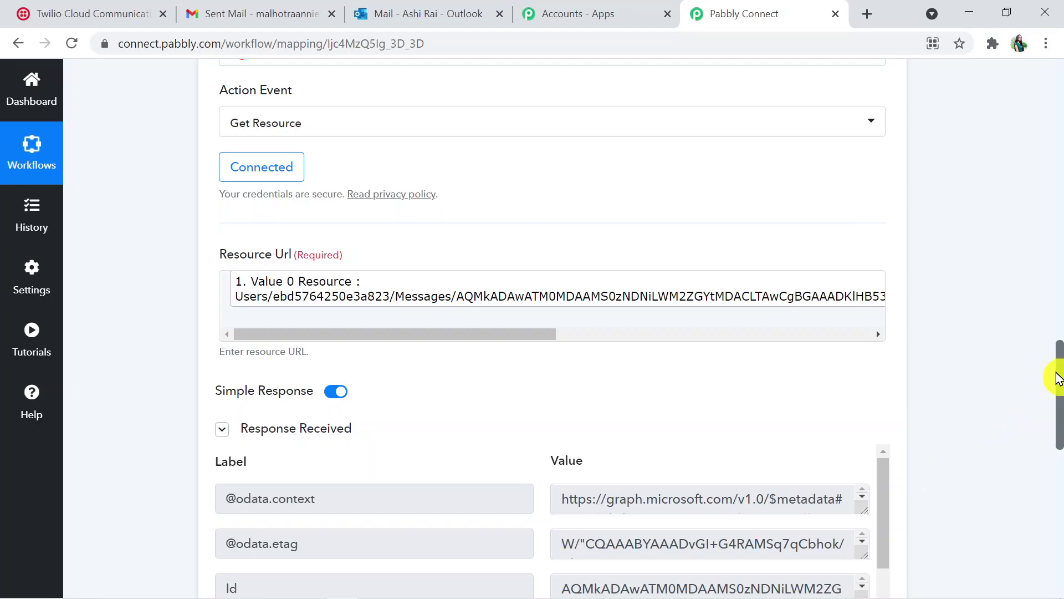
Scroll through the fetched email fields in the Get Resource test response
drag(1060, 405, 1060, 483)
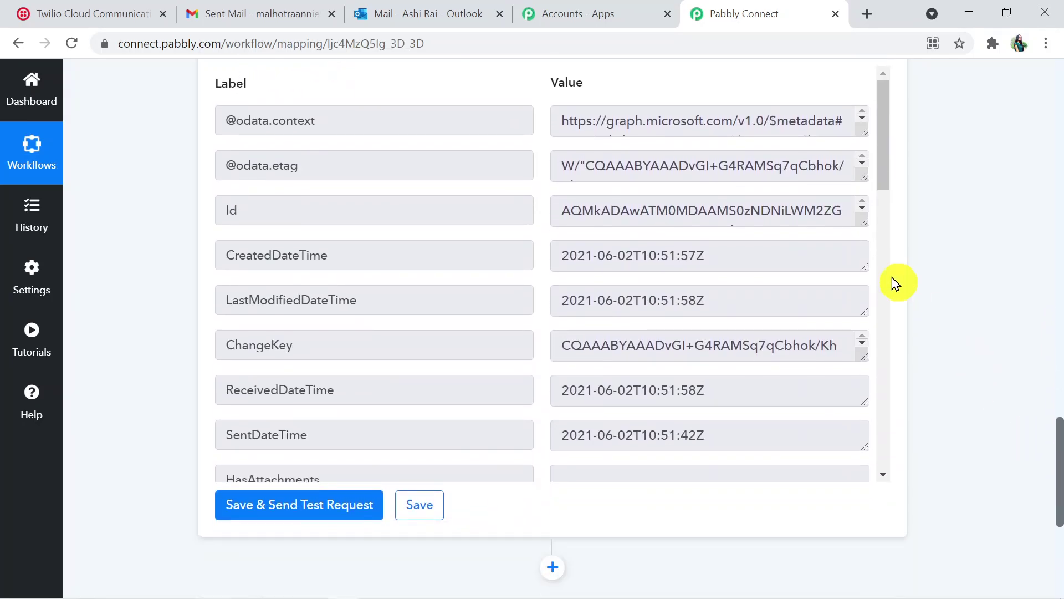
drag(883, 178, 890, 261)
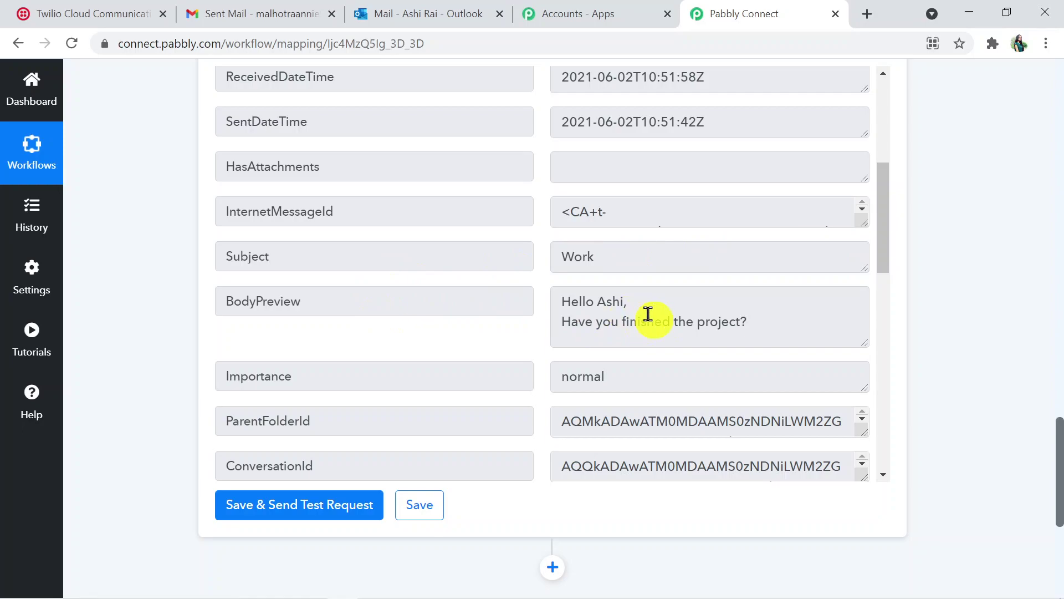
drag(880, 236, 883, 386)
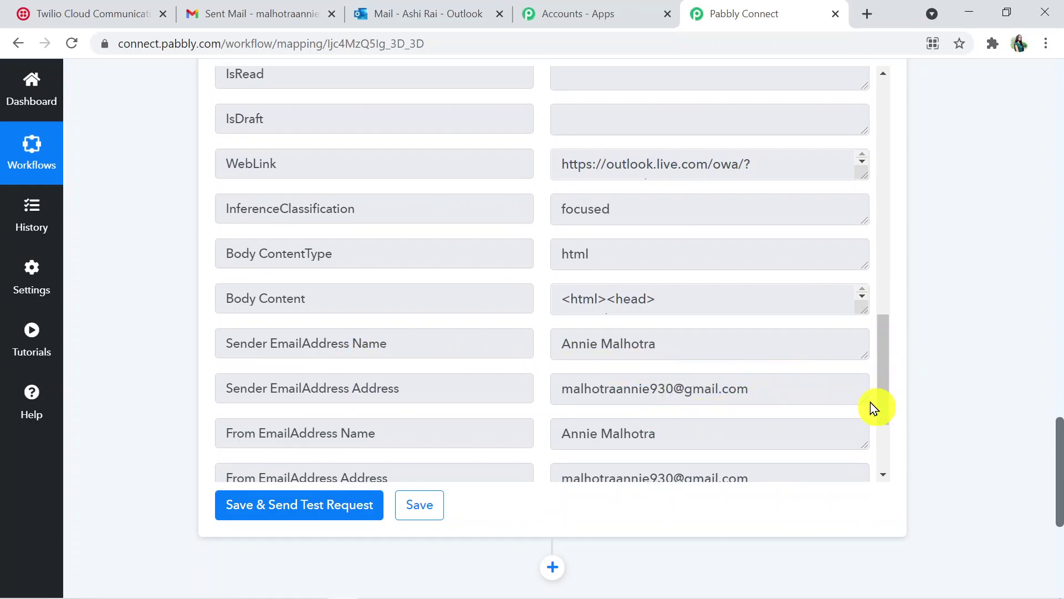
drag(885, 390, 884, 470)
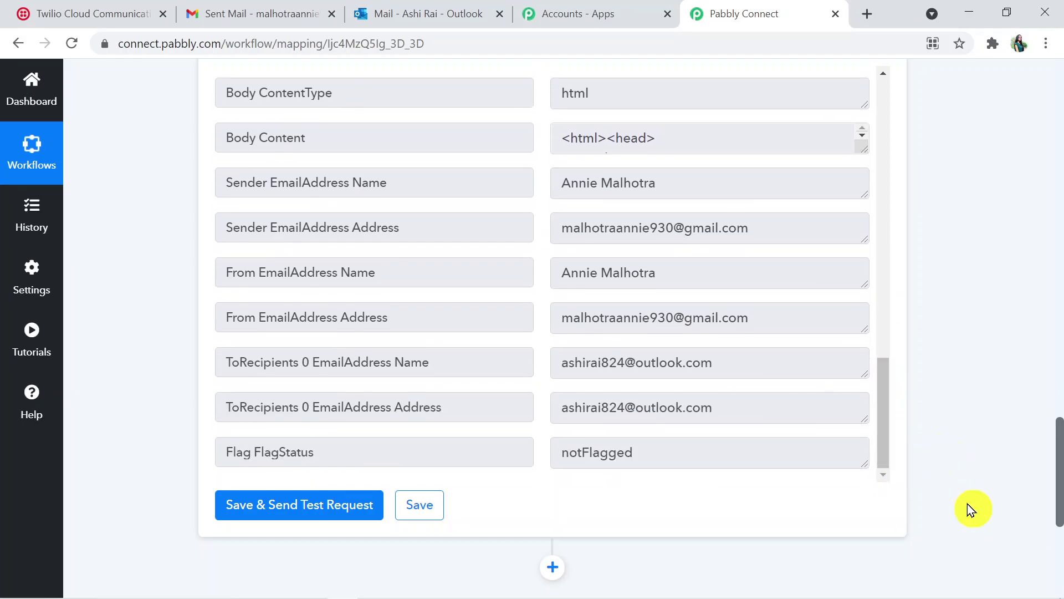
drag(1059, 506, 1037, 519)
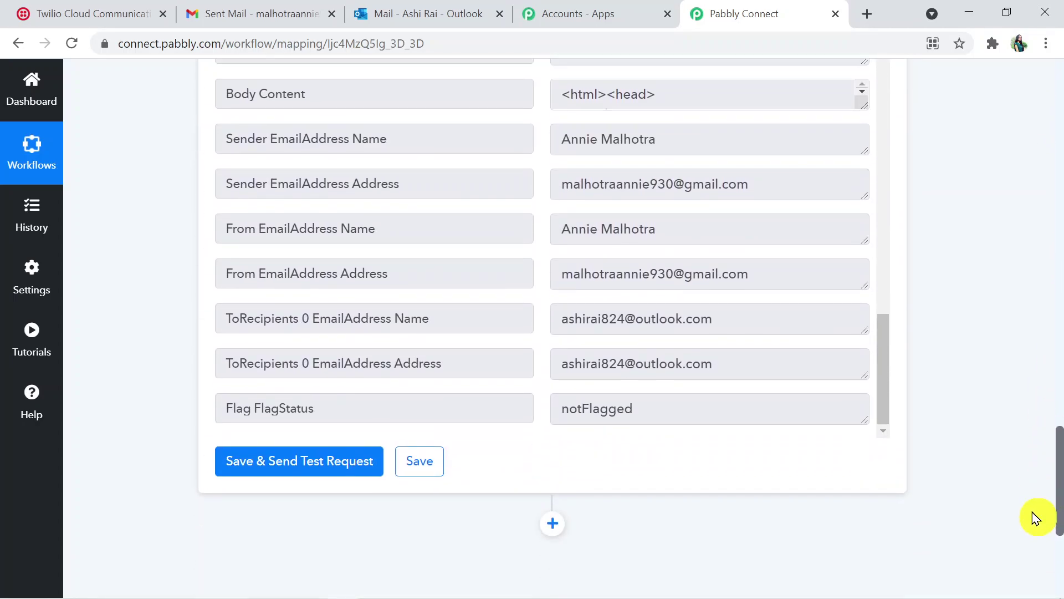
scroll(1033, 512, down, 2)
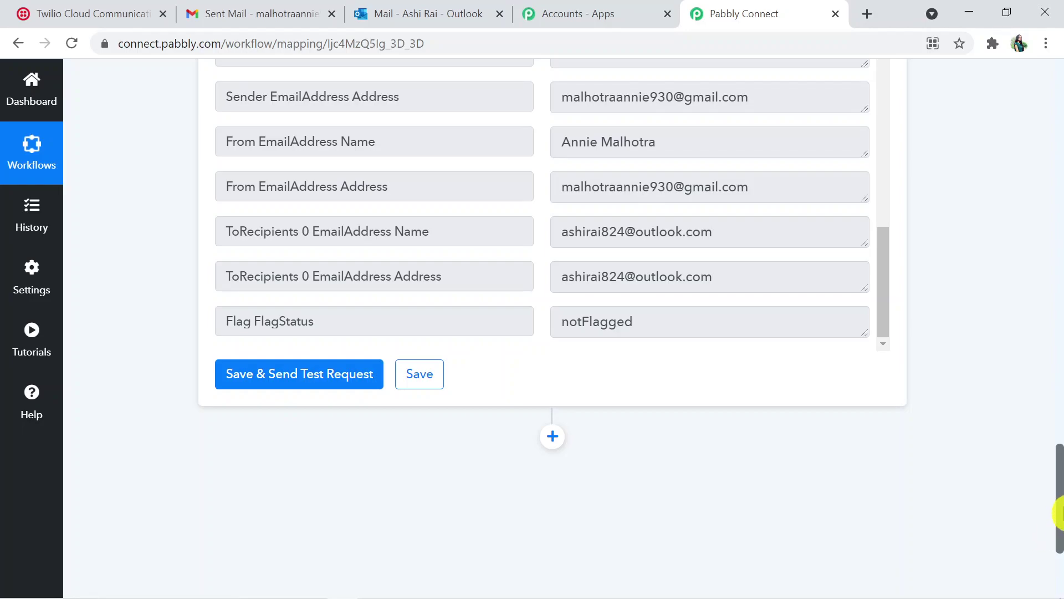
Add a new empty action step below Get Resource
drag(1059, 513, 1059, 529)
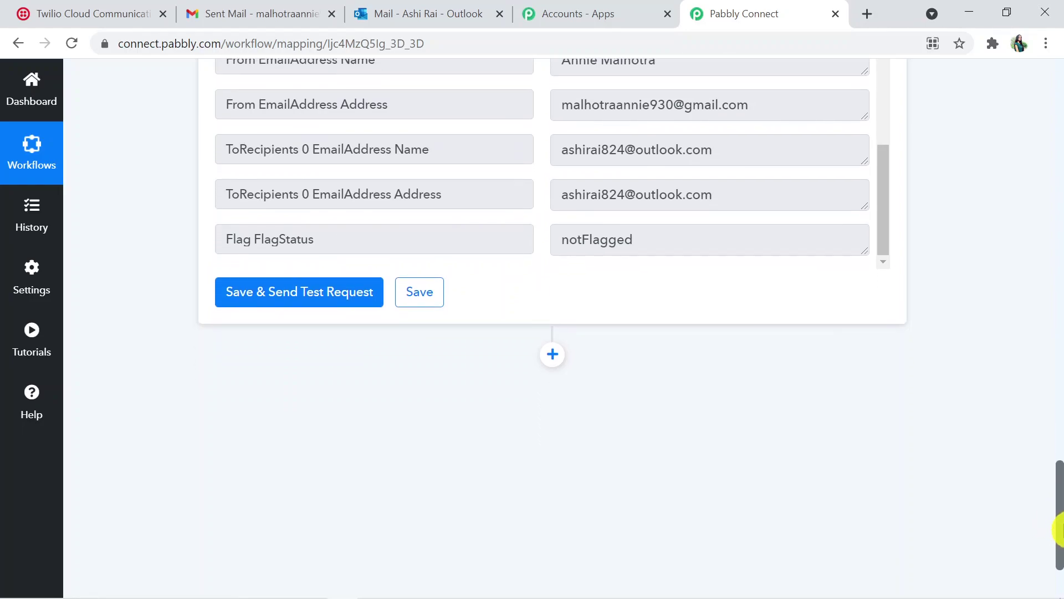
click(555, 357)
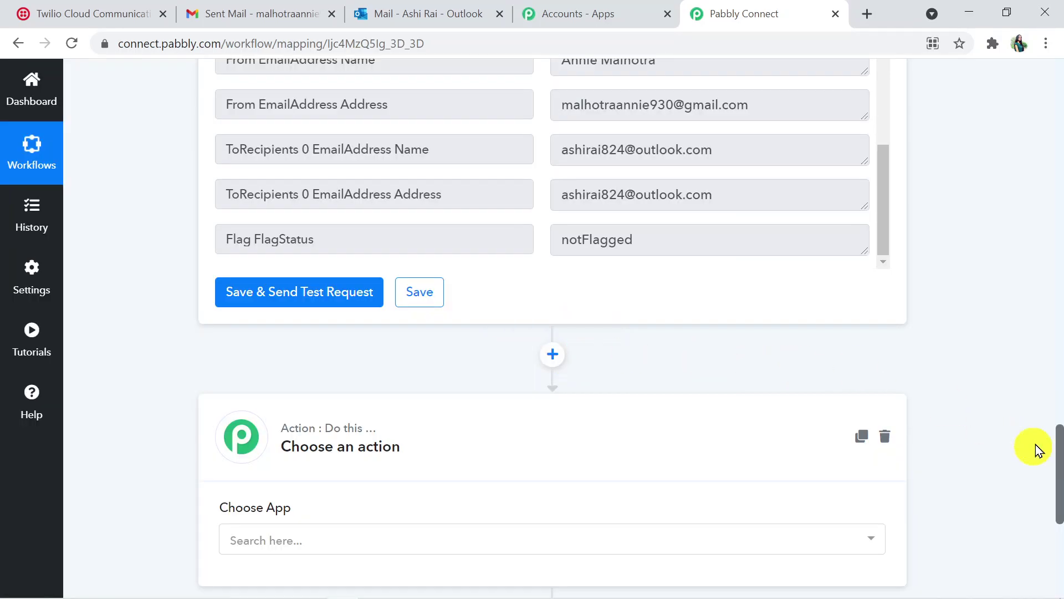
drag(1060, 466, 1059, 501)
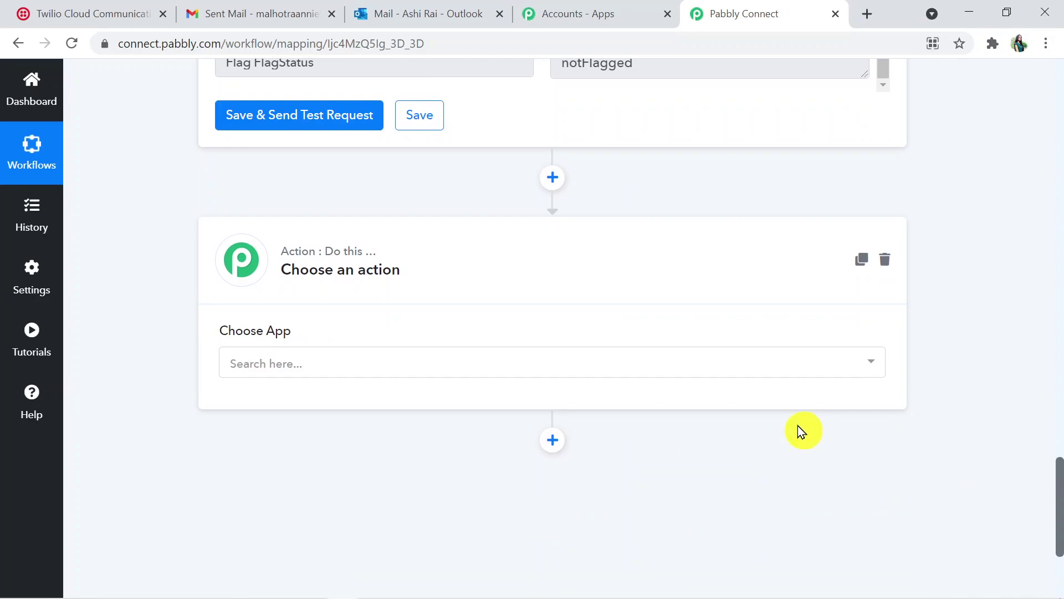
Make the new step a Filter by Pabbly condition on field 2. Sender EmailAddress Address
click(640, 368)
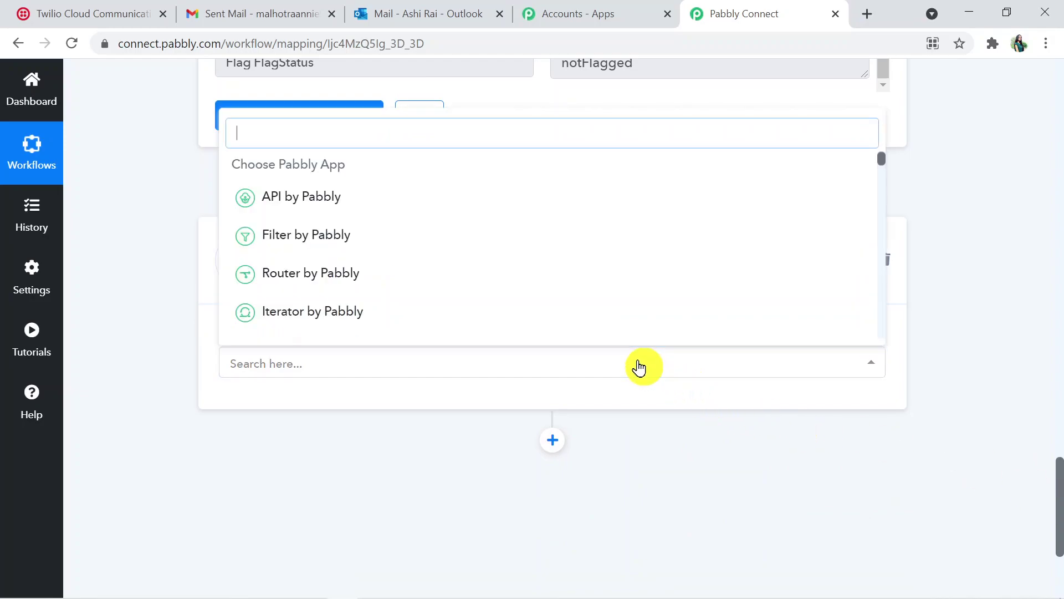
click(546, 246)
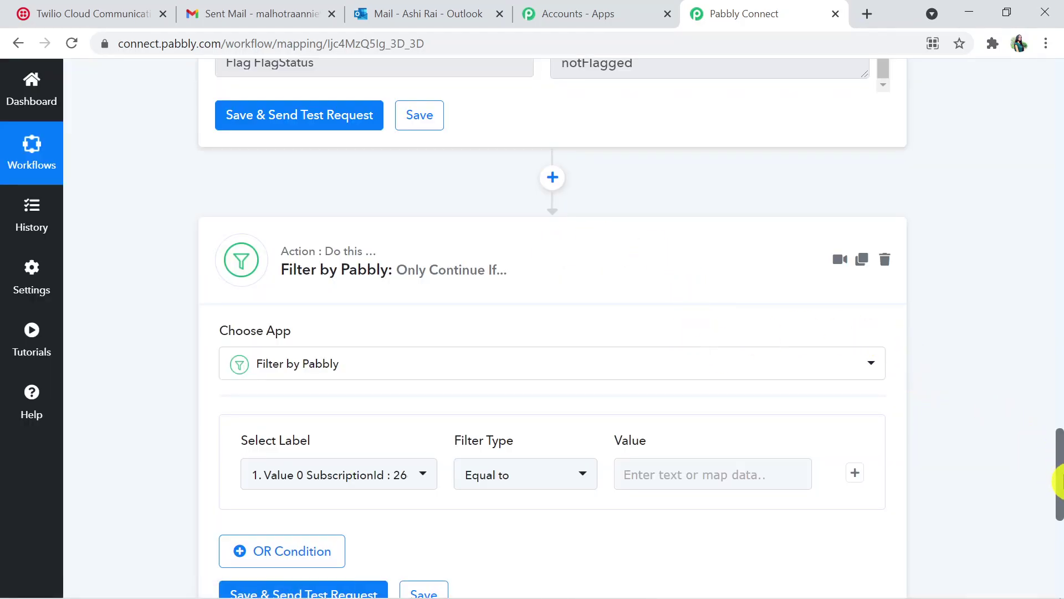
scroll(1059, 481, down, 2)
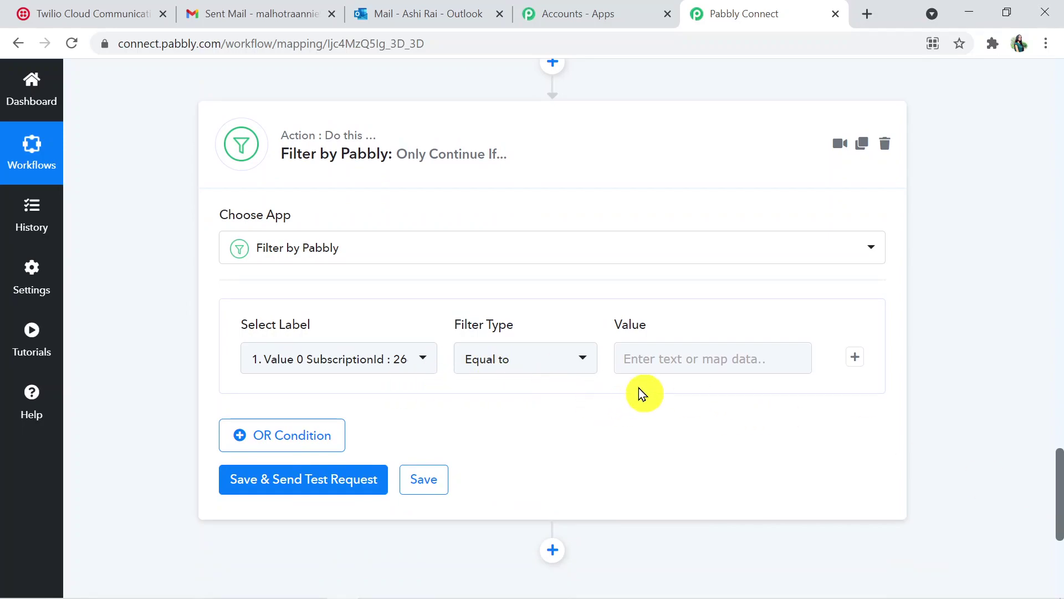
click(423, 362)
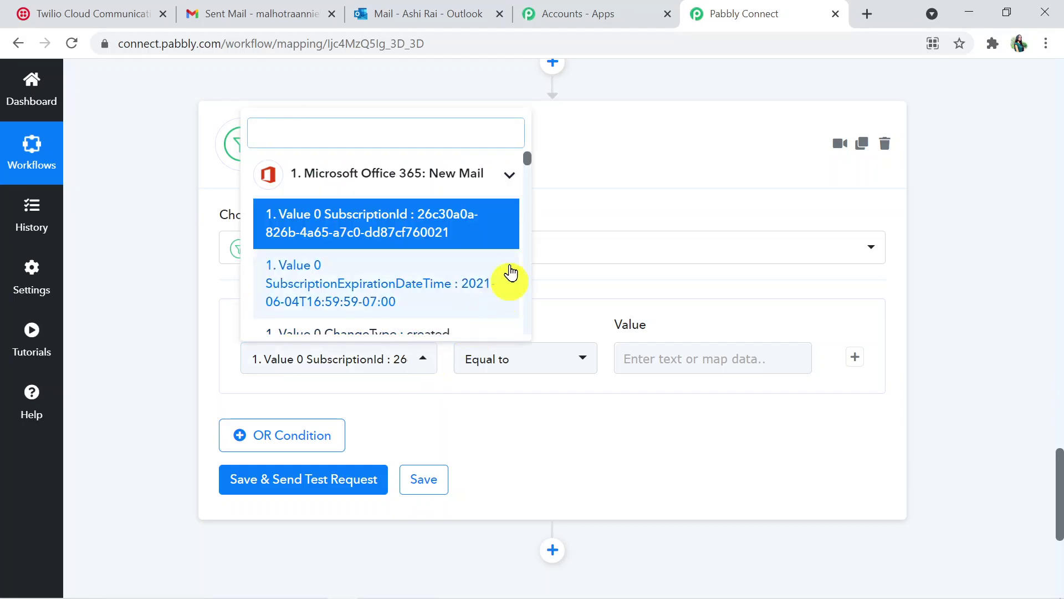
drag(529, 159, 526, 315)
scroll(533, 217, down, 4)
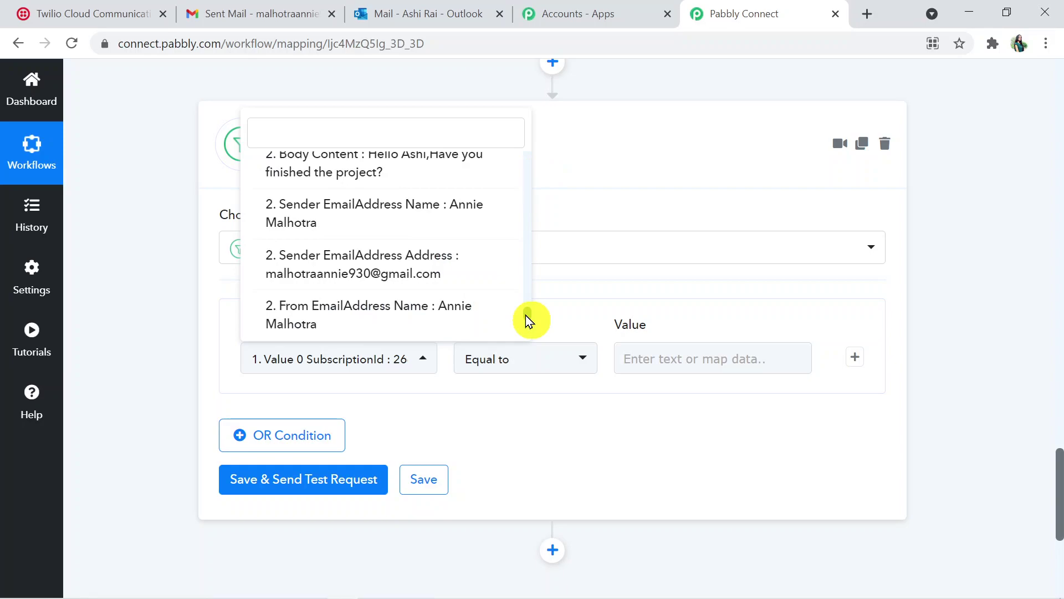
click(437, 260)
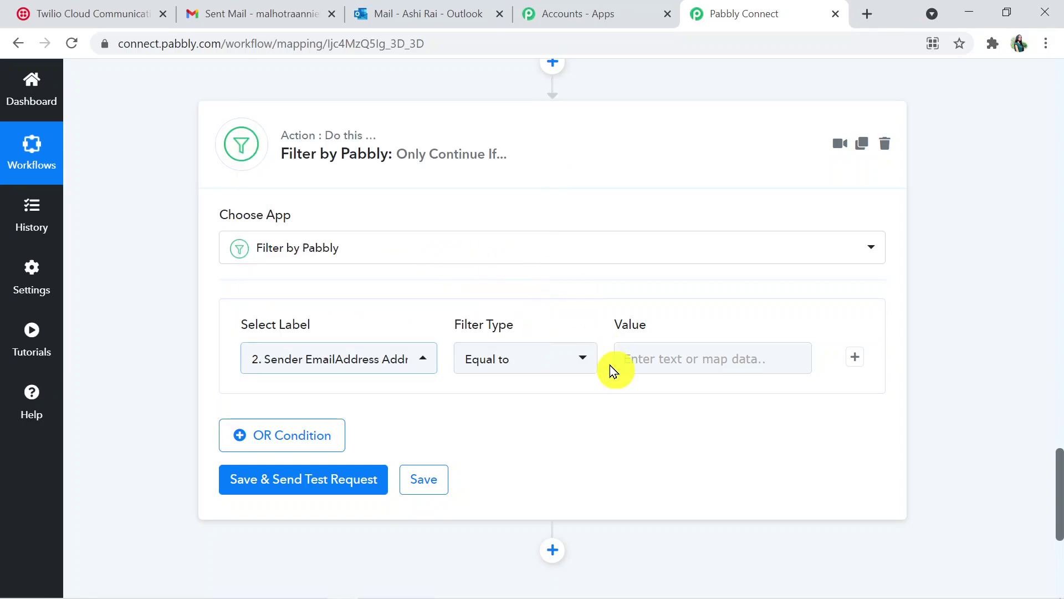
Enter the expected sender's Gmail address as the filter's Equal to value
click(685, 358)
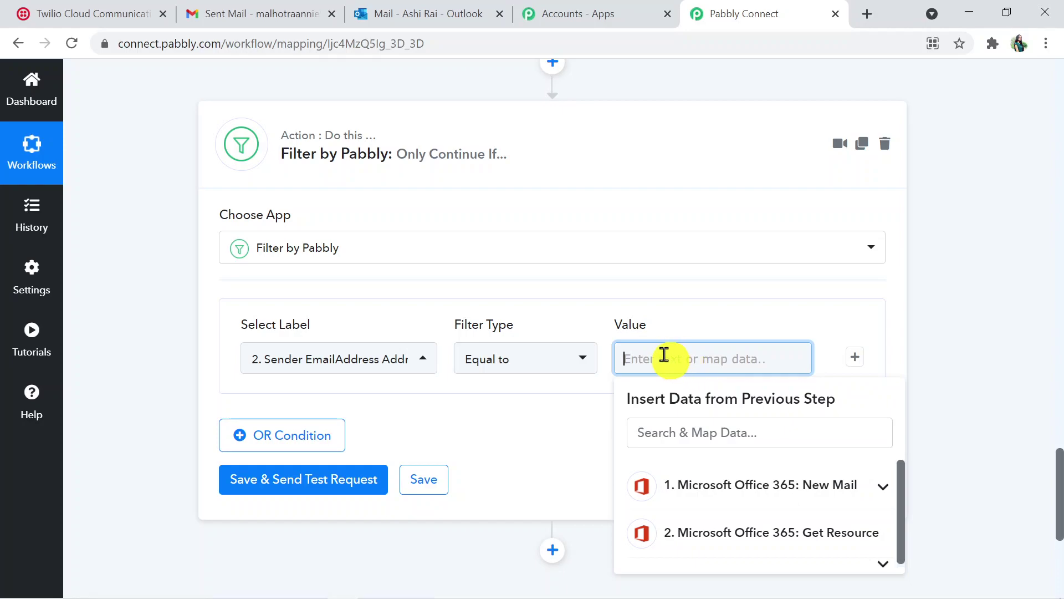
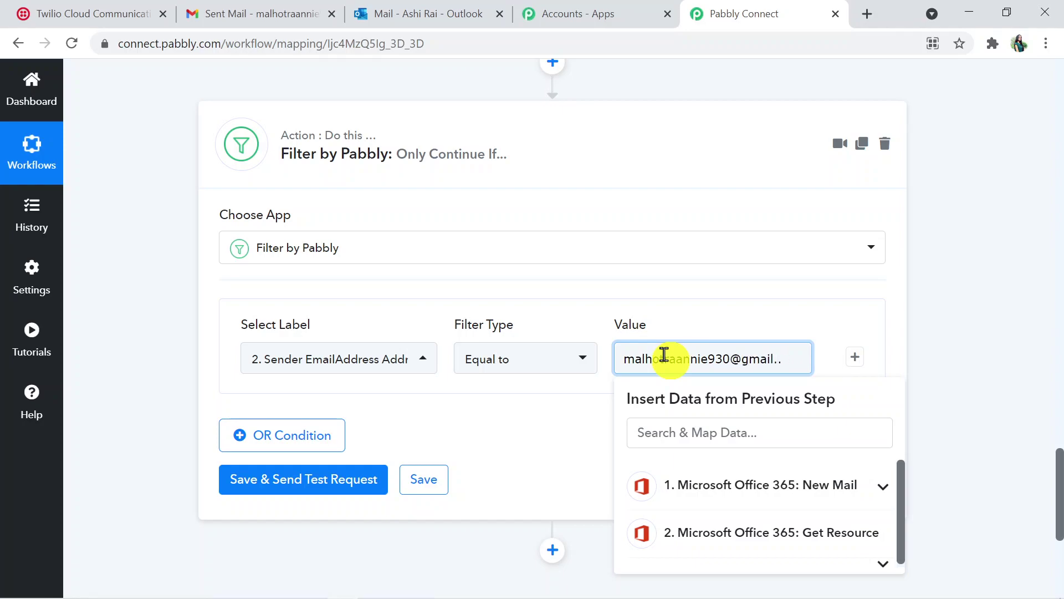
click(950, 397)
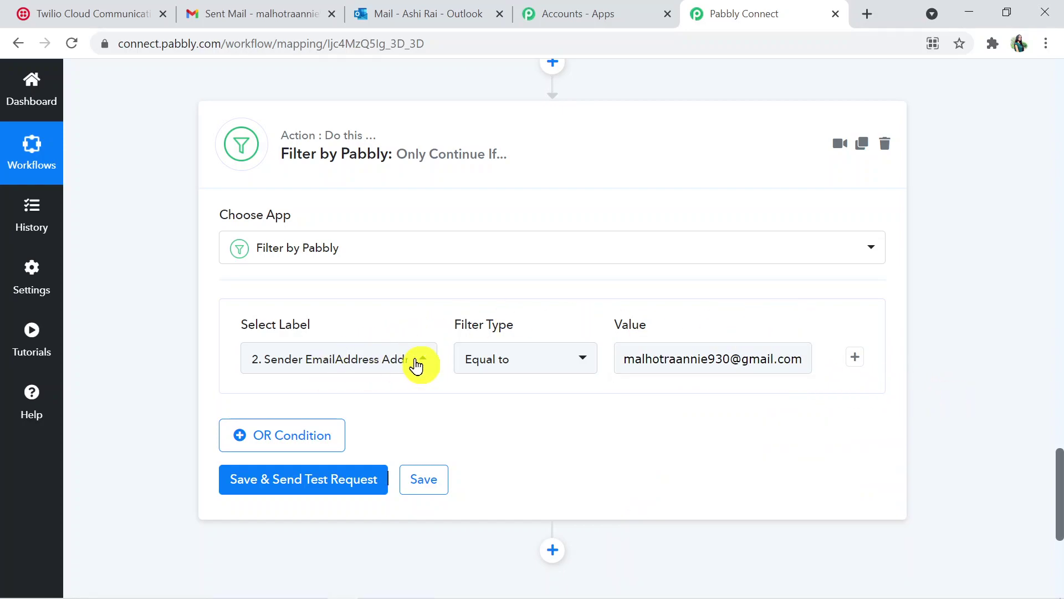
click(719, 359)
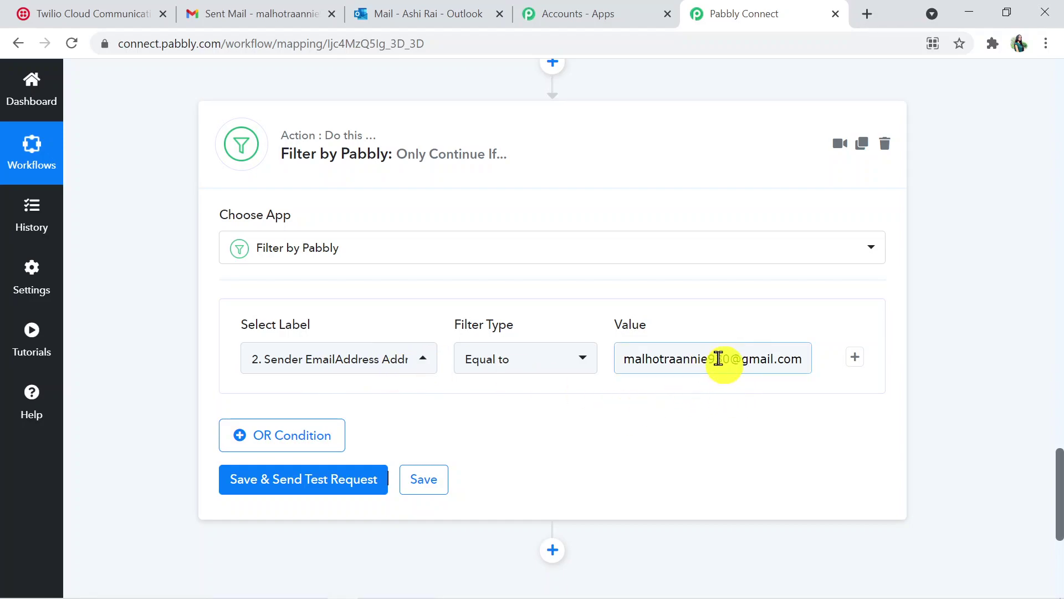
click(709, 411)
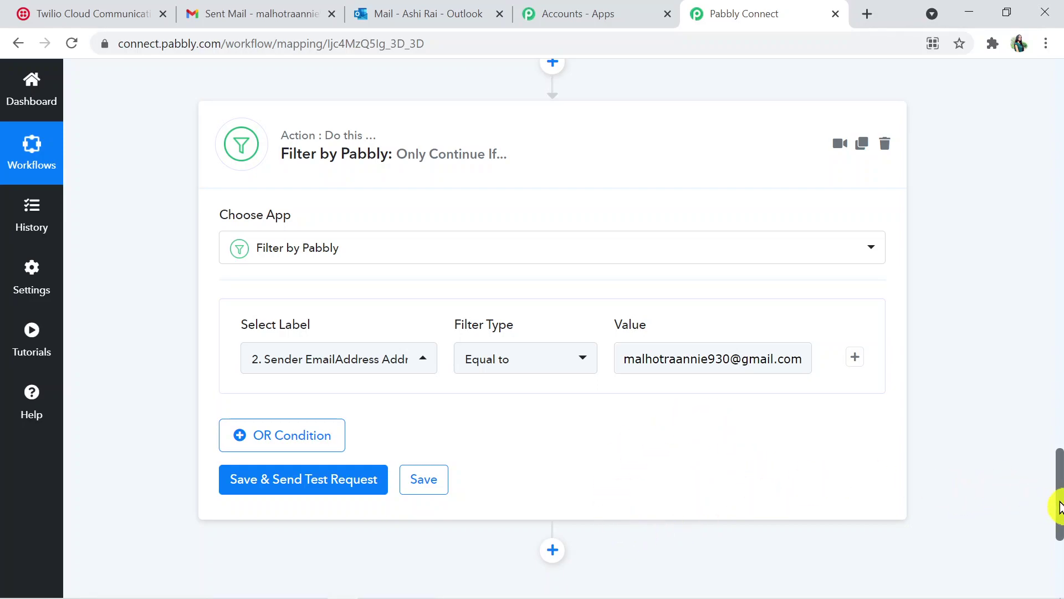
Save and test the filter, confirming Condition is true, then add a step below
drag(1059, 507, 1060, 527)
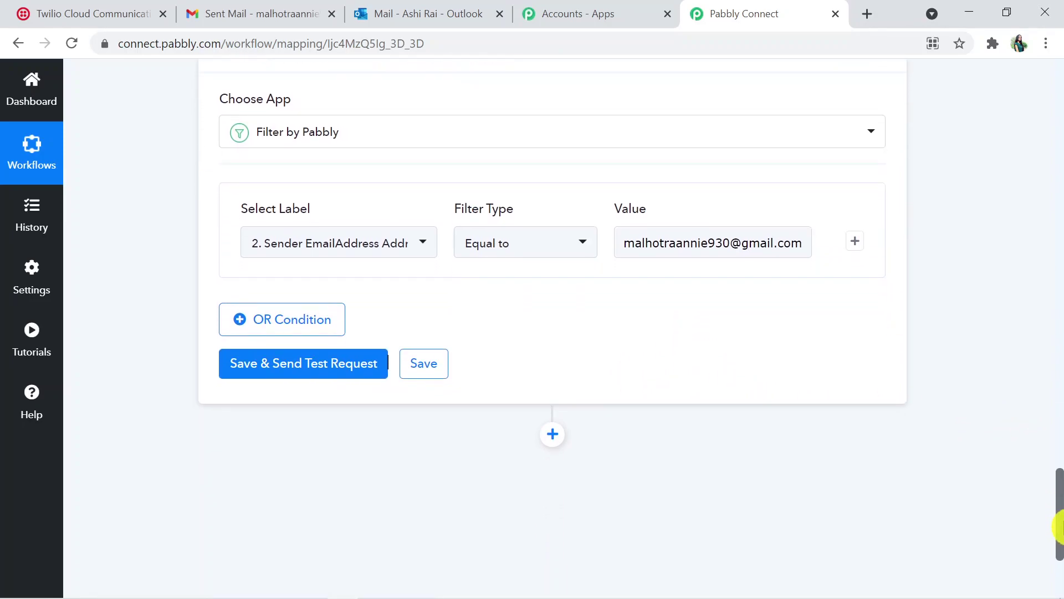
click(309, 362)
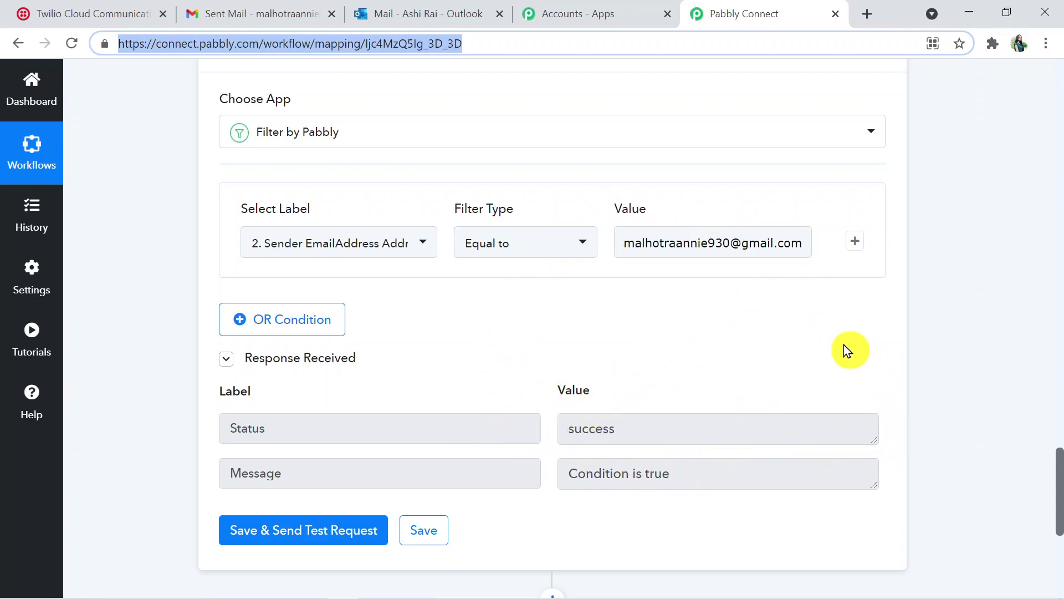
drag(1059, 466, 1060, 530)
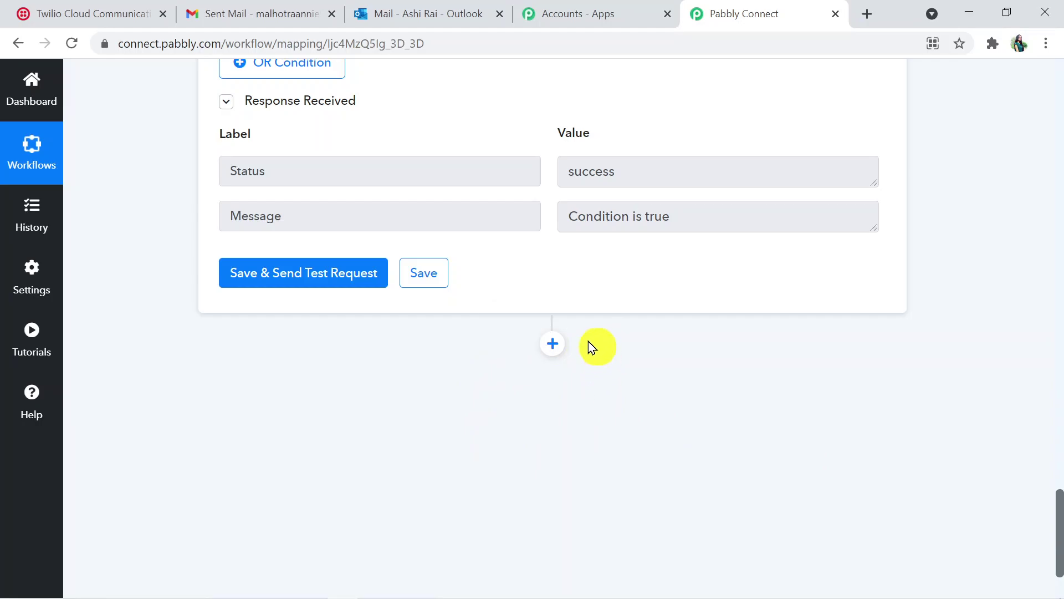
click(553, 345)
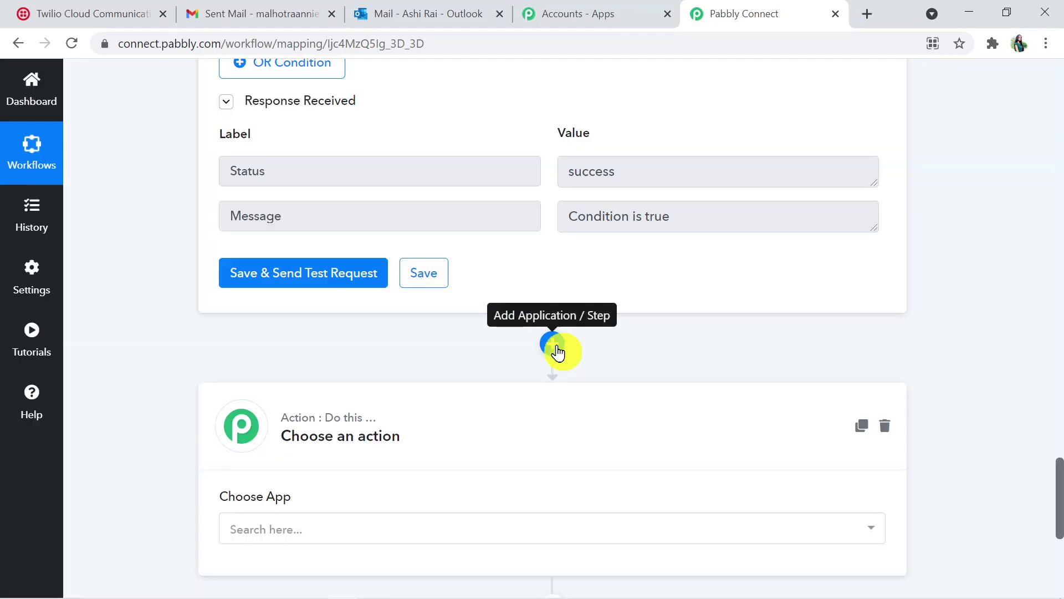
Set the new step to Twilio with the Send SMS Message action
drag(1058, 501, 1060, 541)
click(501, 309)
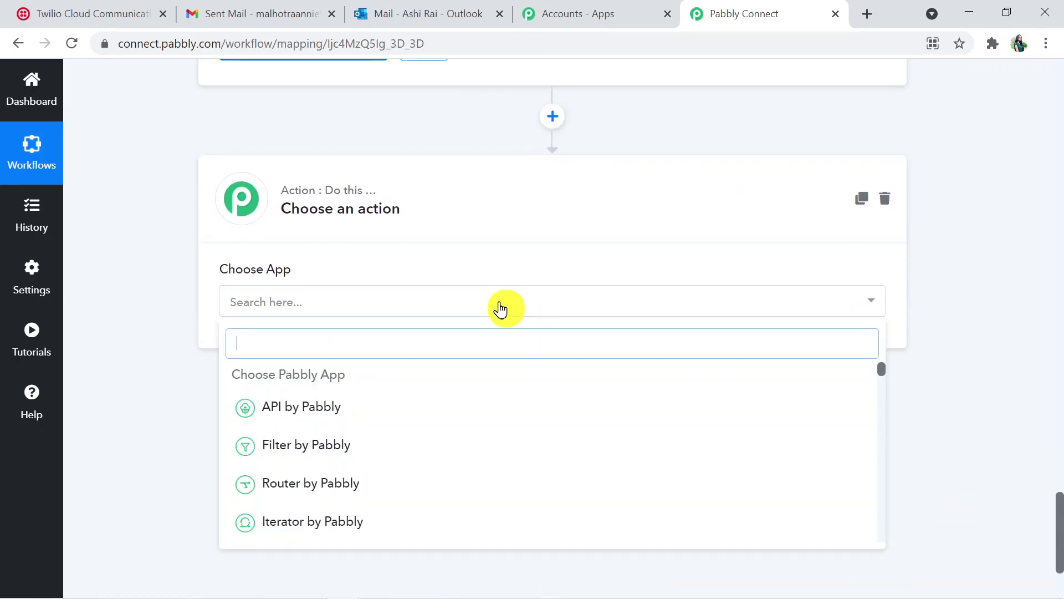
text(Te)
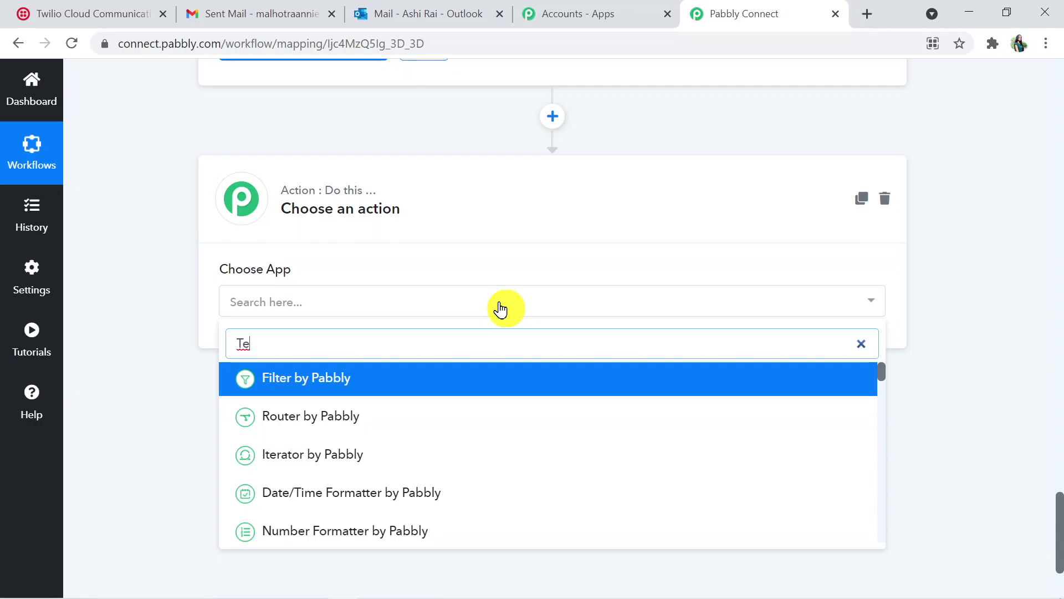
key(BackSpace)
text(wili)
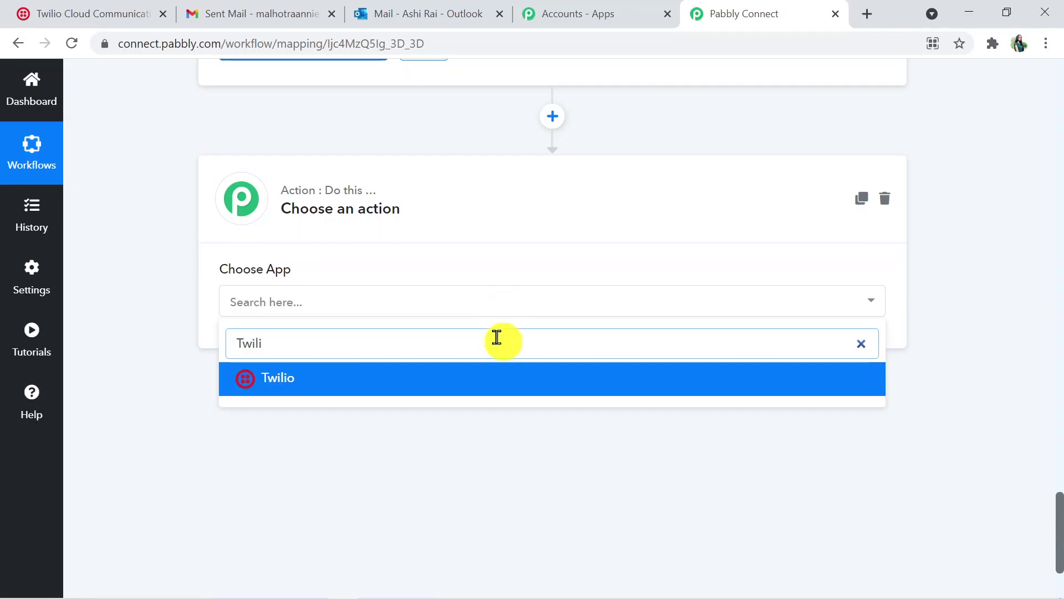
click(489, 379)
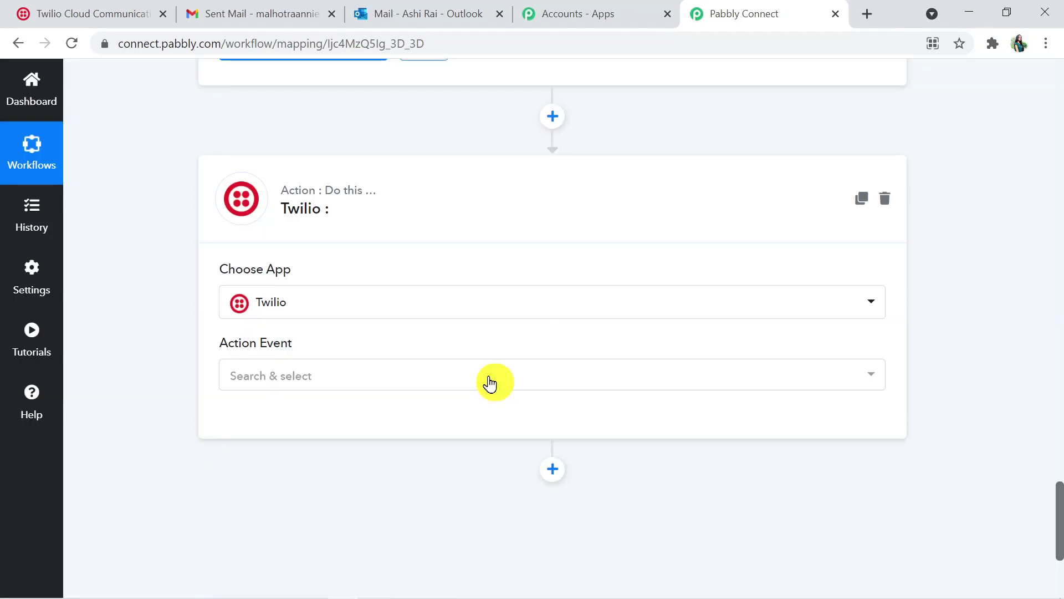
click(377, 391)
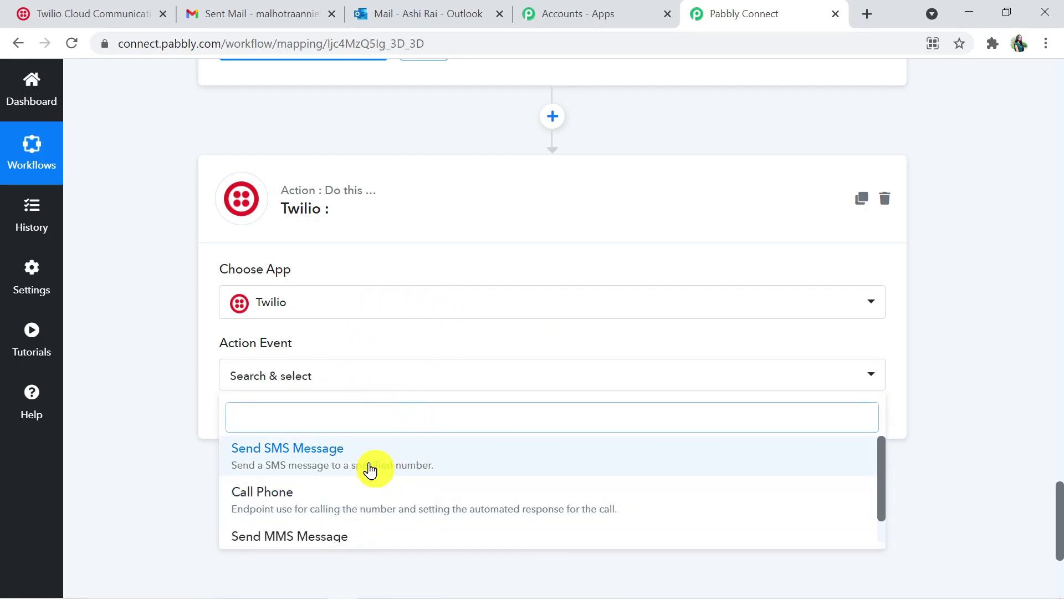
click(370, 468)
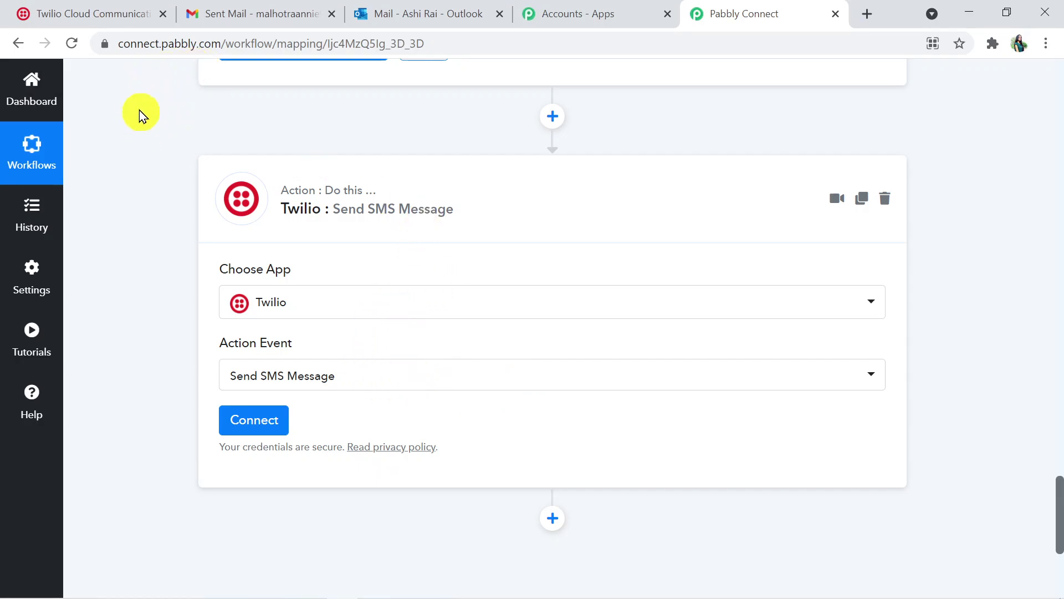
Glance at the Twilio console, then open the Connect Twilio Account form
click(115, 18)
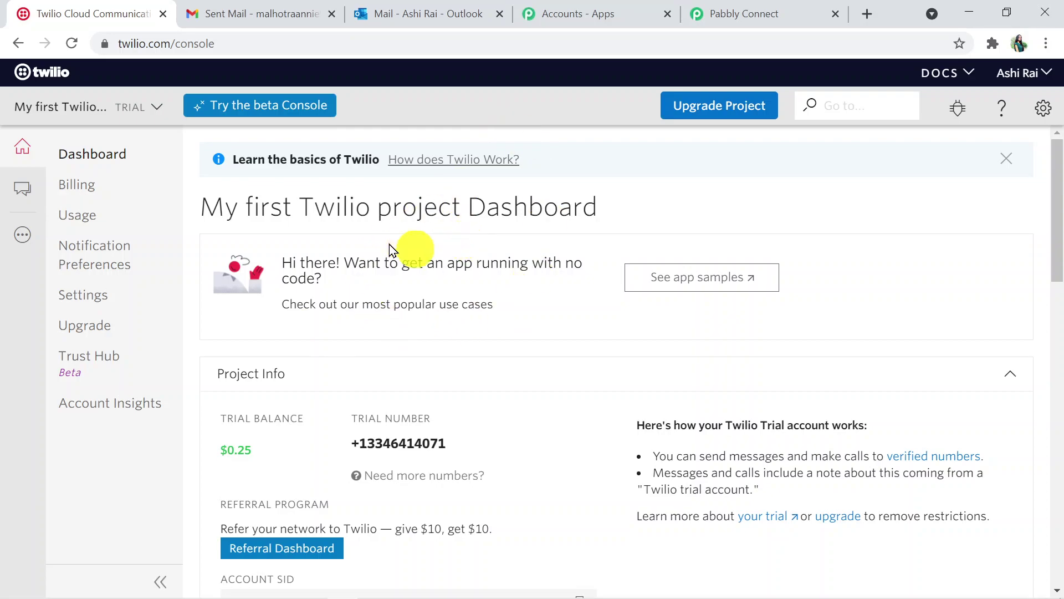
click(800, 8)
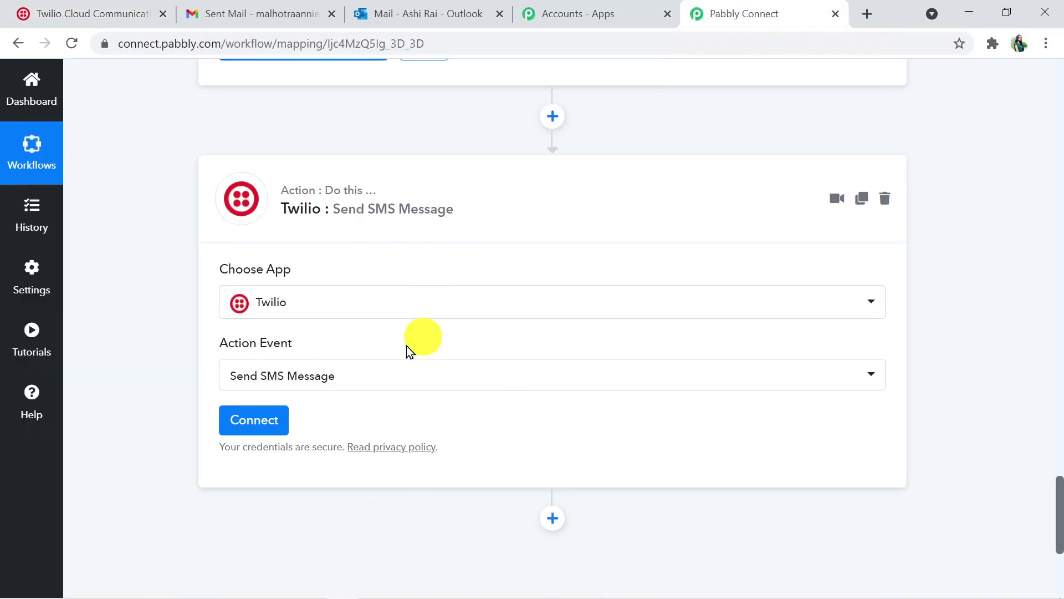
click(272, 434)
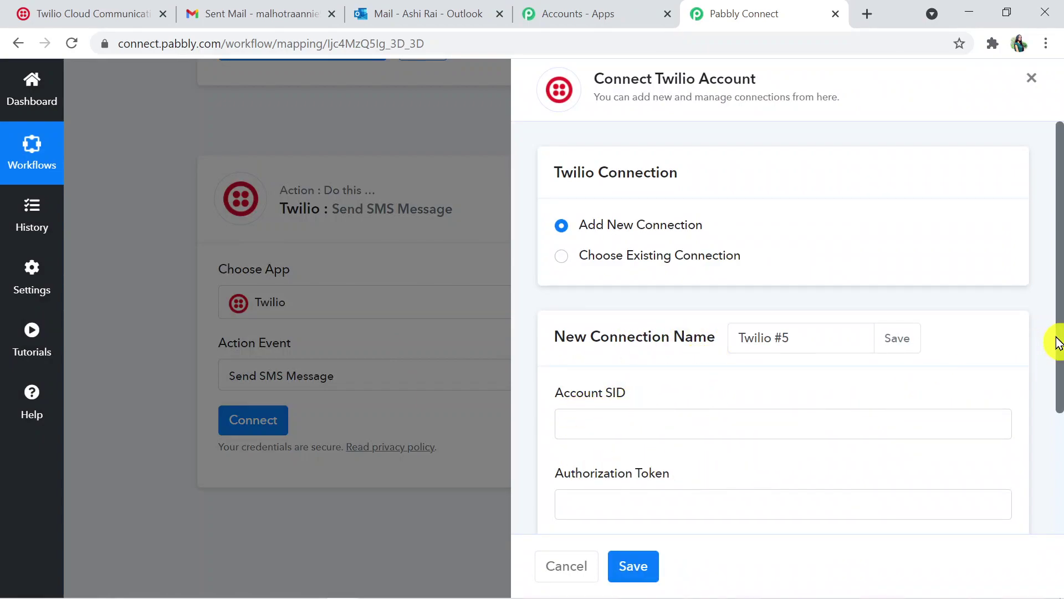
drag(1062, 355, 1060, 510)
Open Twilio's General Settings page in a new tab via the Authorization Token link
click(1020, 383)
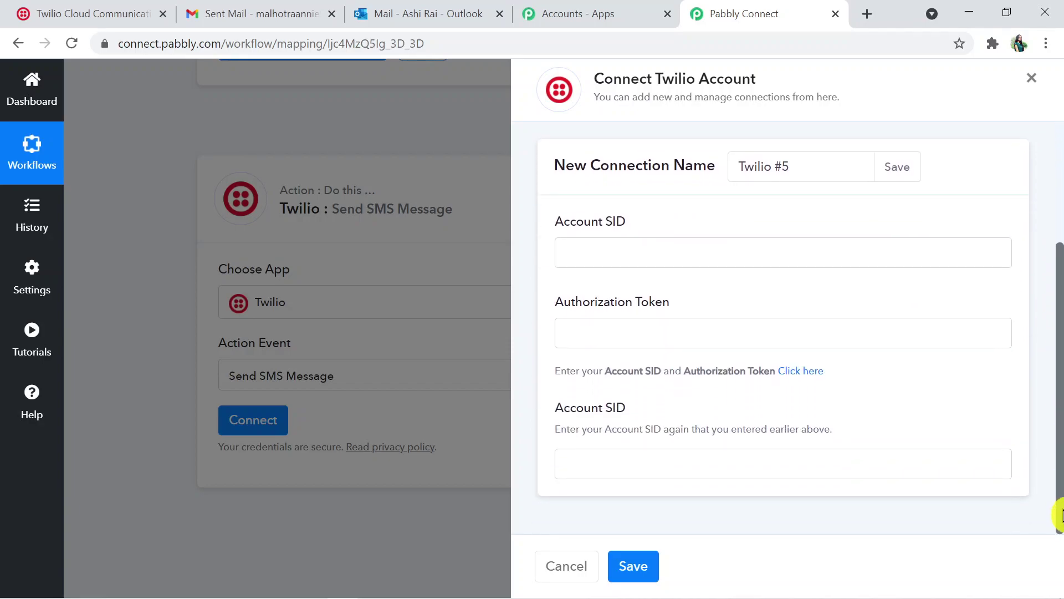
click(804, 379)
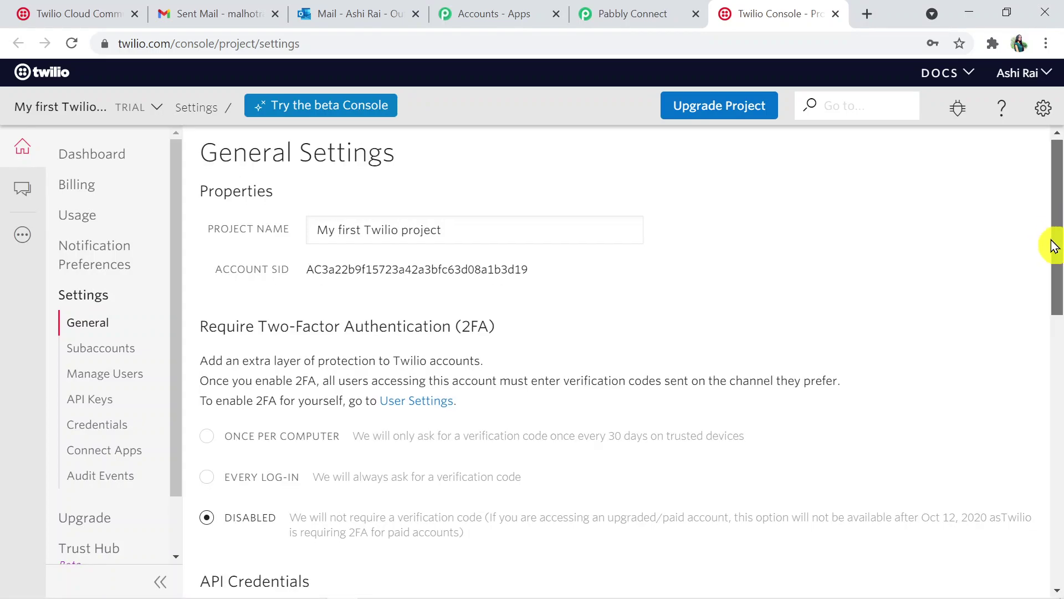
Copy the live Account SID from Twilio's API Credentials and return to Pabbly
drag(1052, 240, 1054, 373)
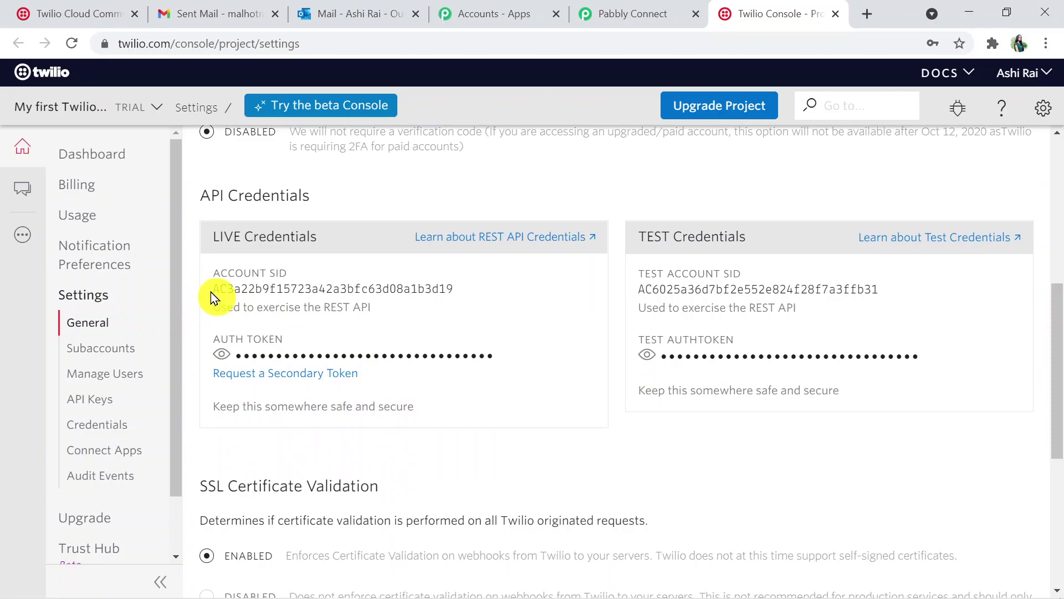
drag(214, 288, 456, 292)
key(ctrl+c)
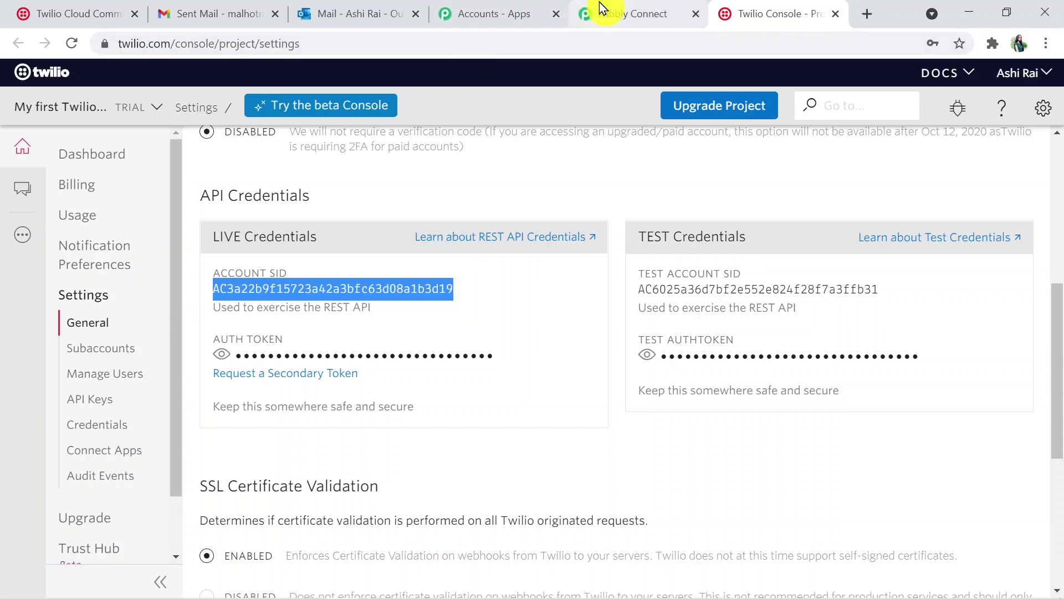
click(612, 16)
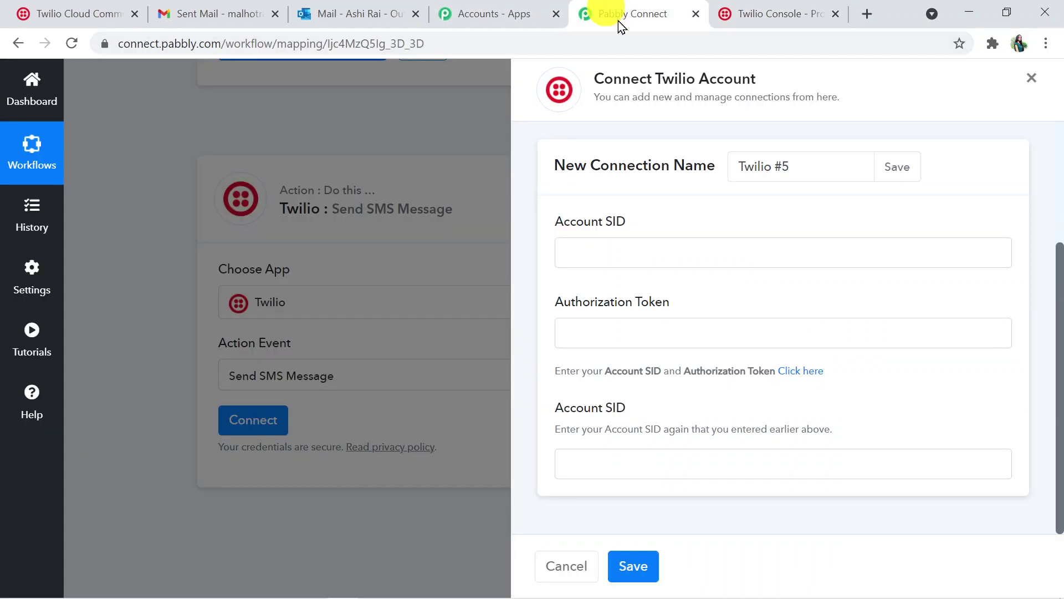
Paste the Account SID into both Account SID fields of the Twilio connection form
click(636, 243)
key(ctrl+v)
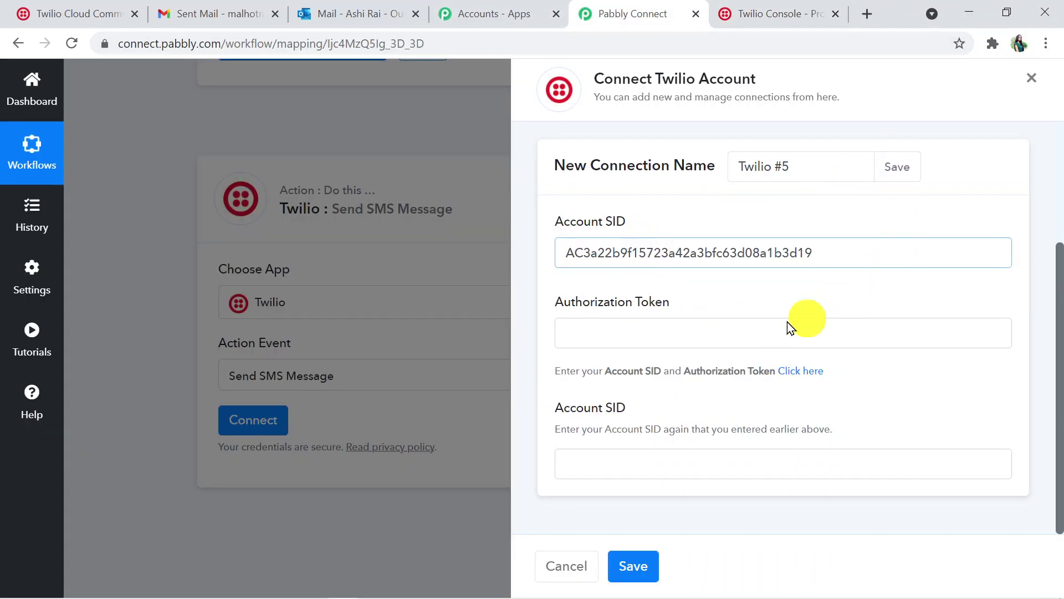
click(676, 461)
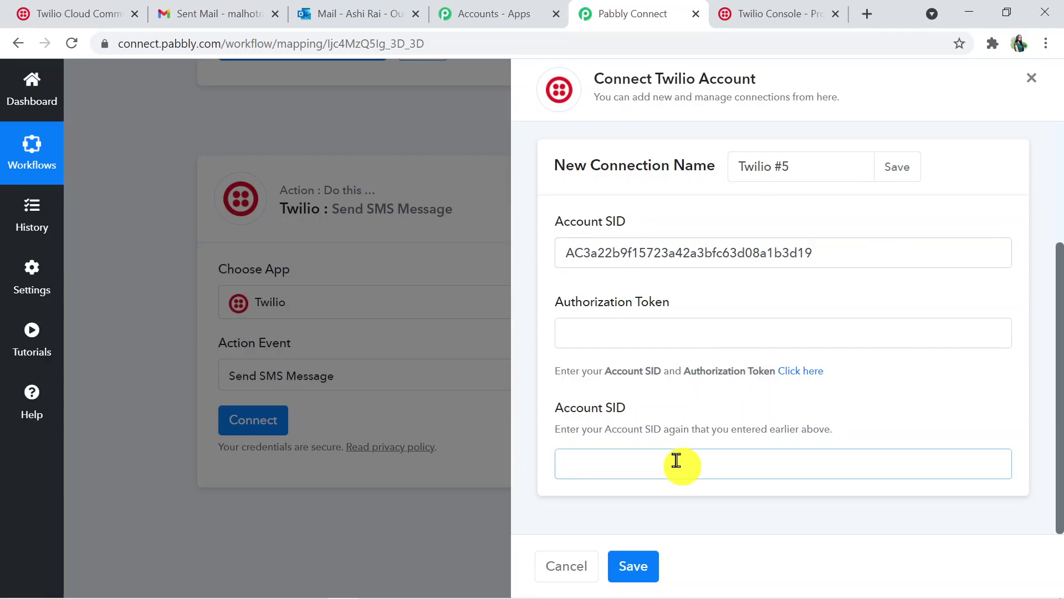
key(ctrl+v)
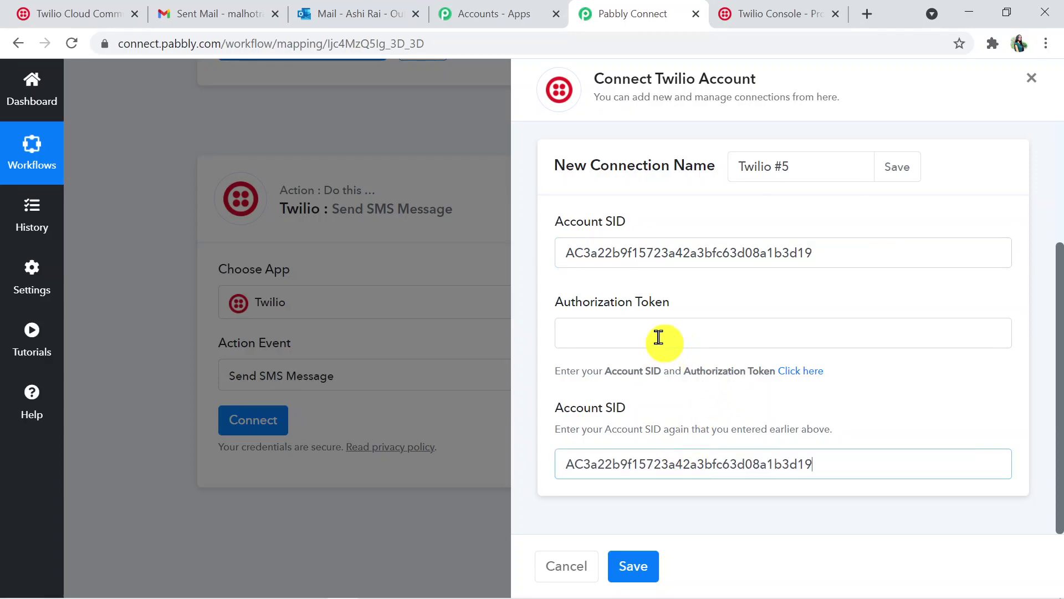
Copy the live Auth Token from Twilio, paste it into Authorization Token, and save
click(659, 338)
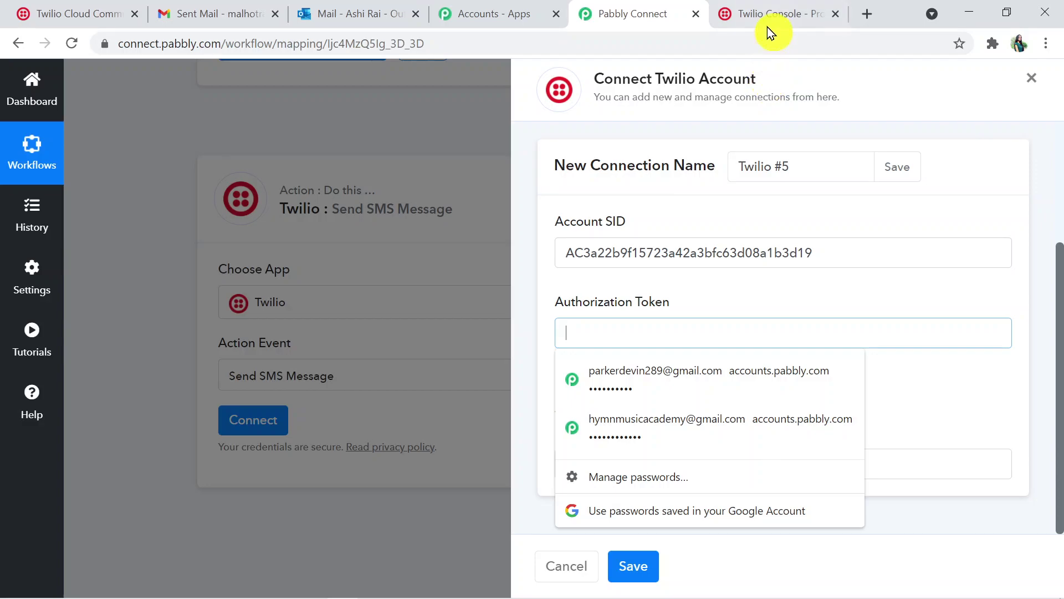
click(775, 13)
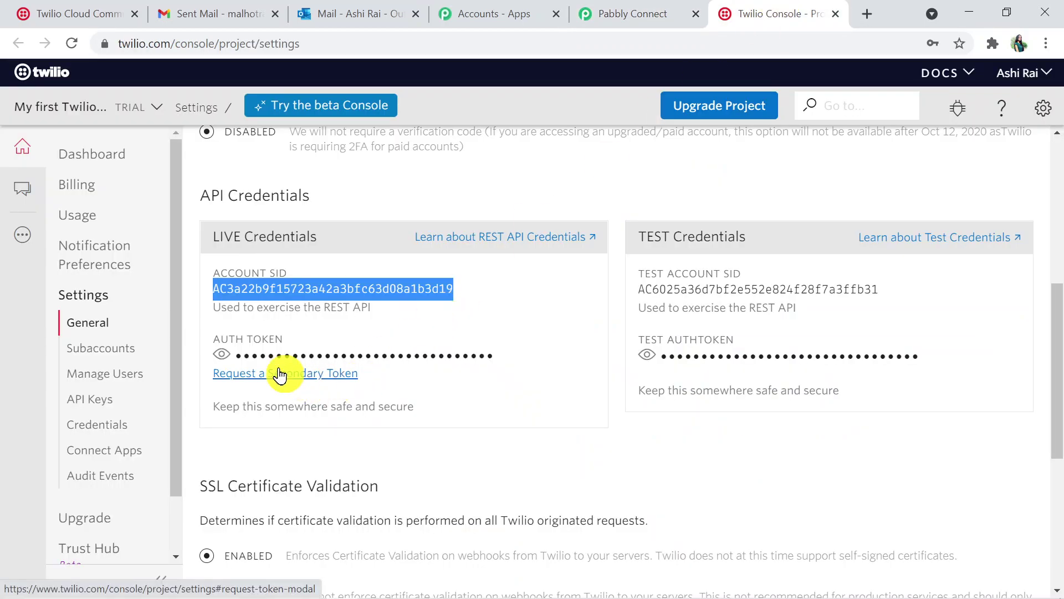
click(221, 355)
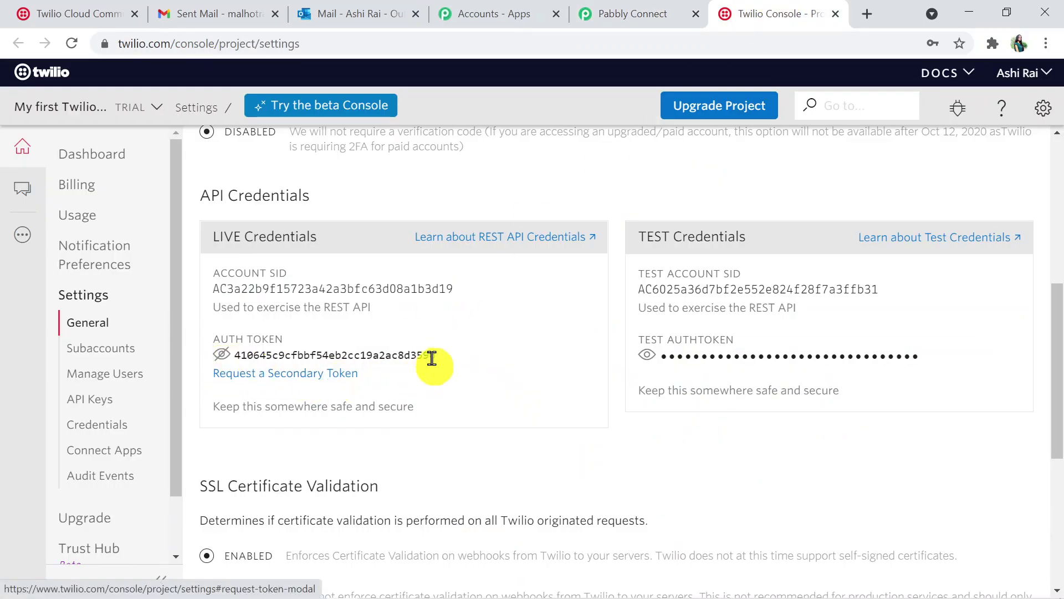
drag(447, 351, 236, 352)
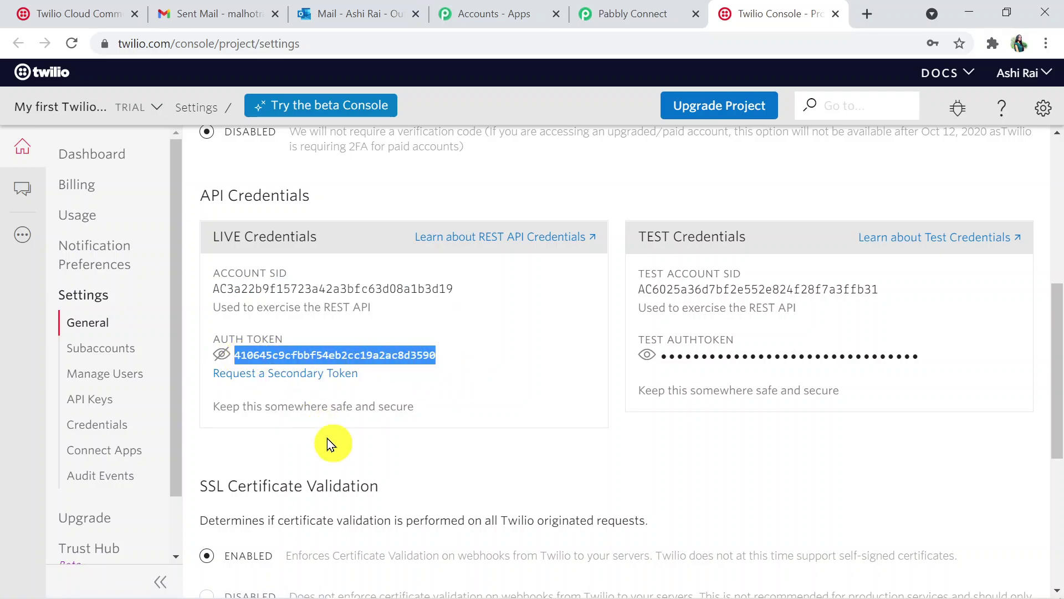
click(610, 15)
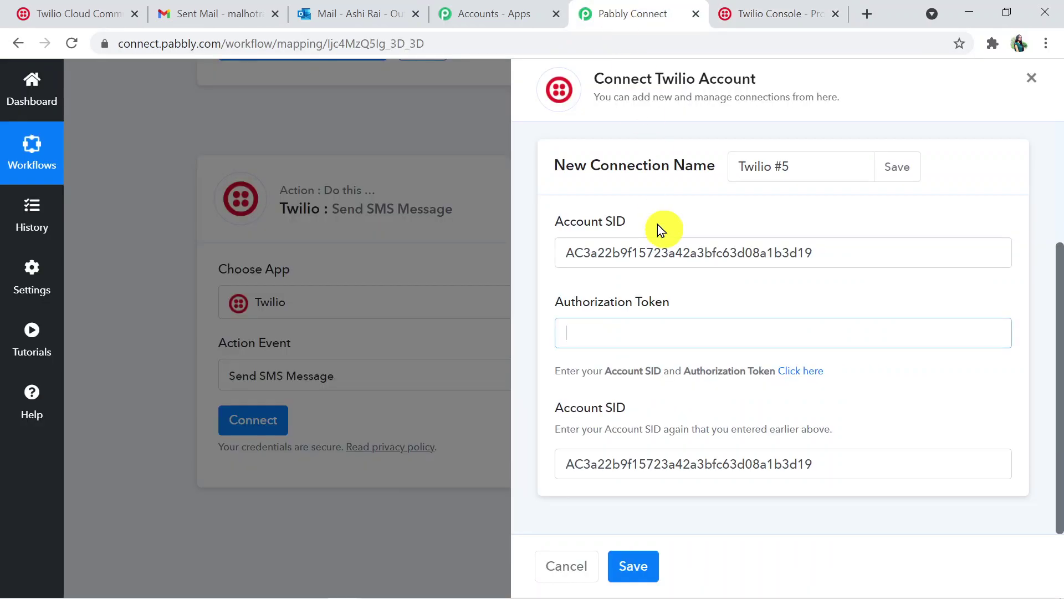
click(616, 329)
key(ctrl+v)
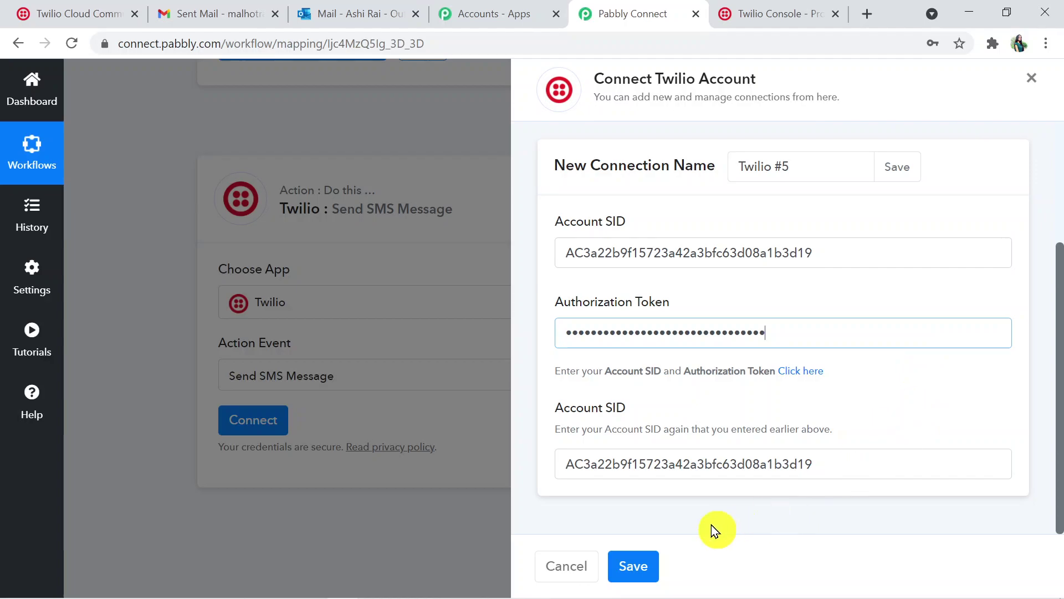
click(631, 574)
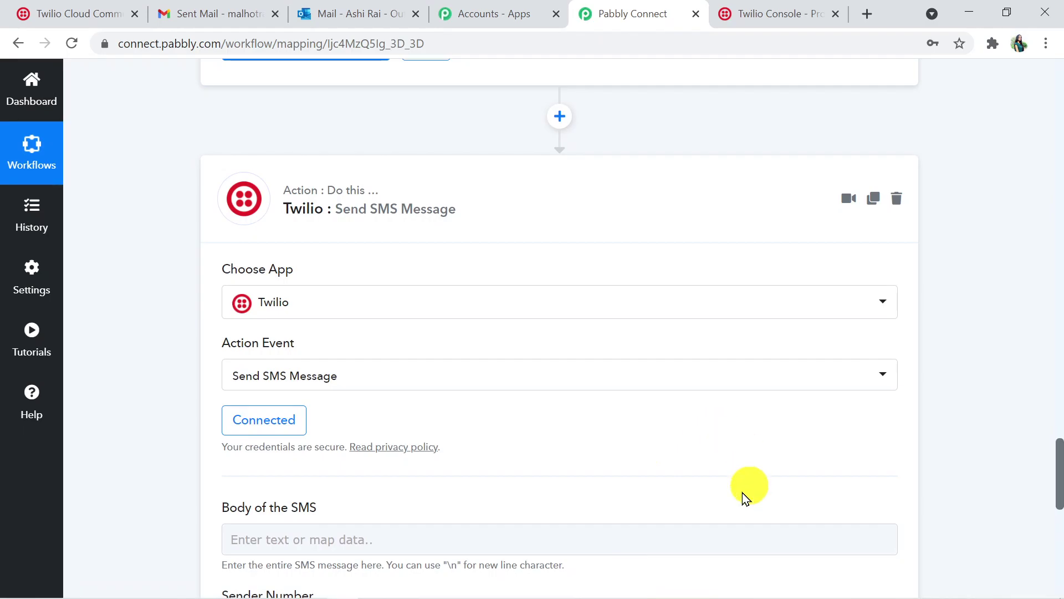
Write an SMS body that greets the recipient by name: 'You have a new mail from Your Boss'
drag(1060, 466, 1058, 499)
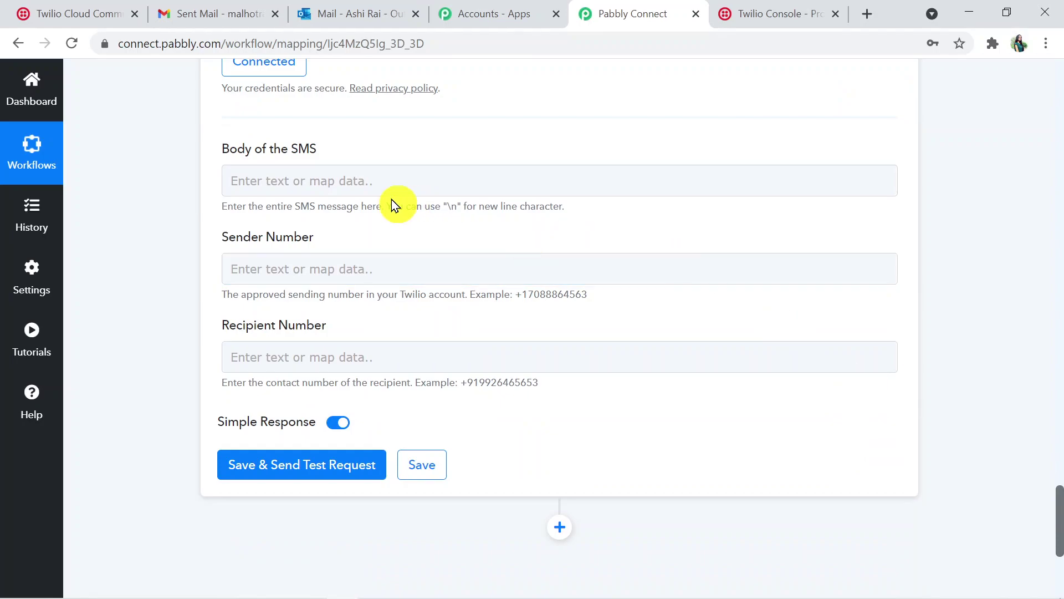
click(416, 176)
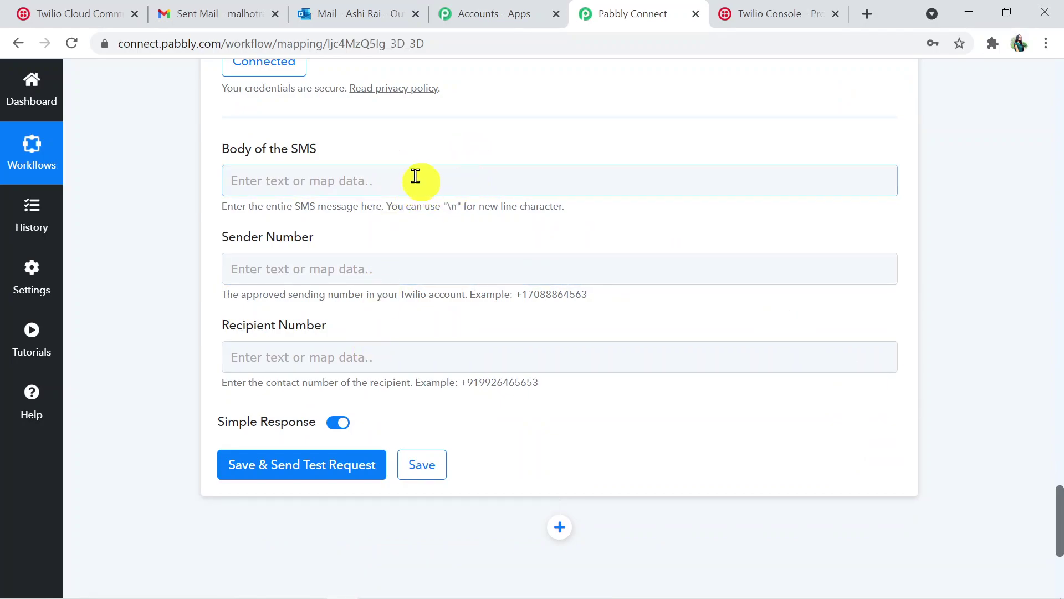
click(583, 248)
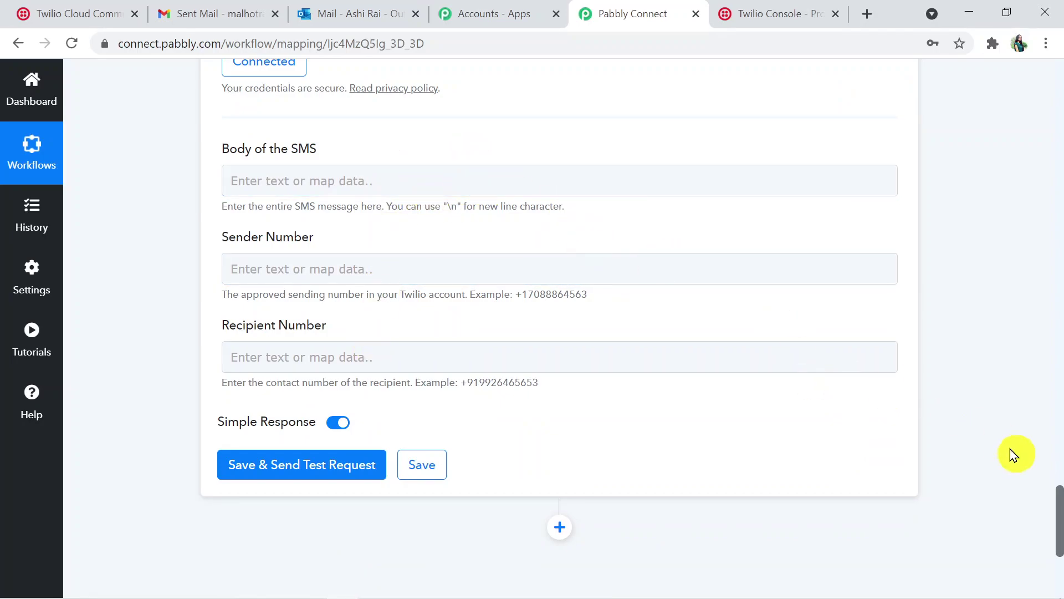
drag(1055, 497, 1059, 518)
scroll(1017, 392, down, 2)
click(993, 400)
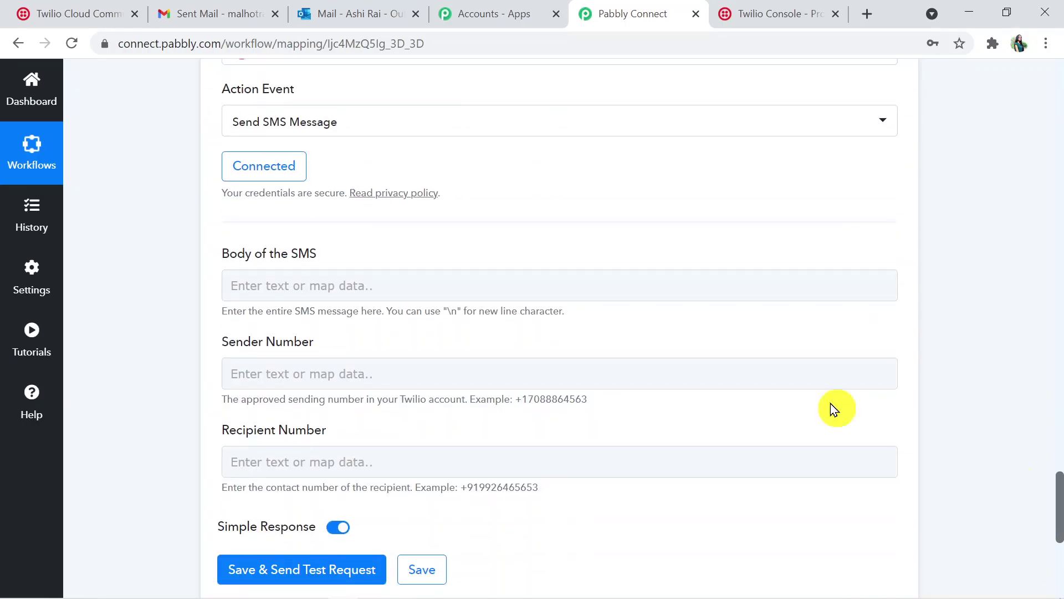
click(327, 286)
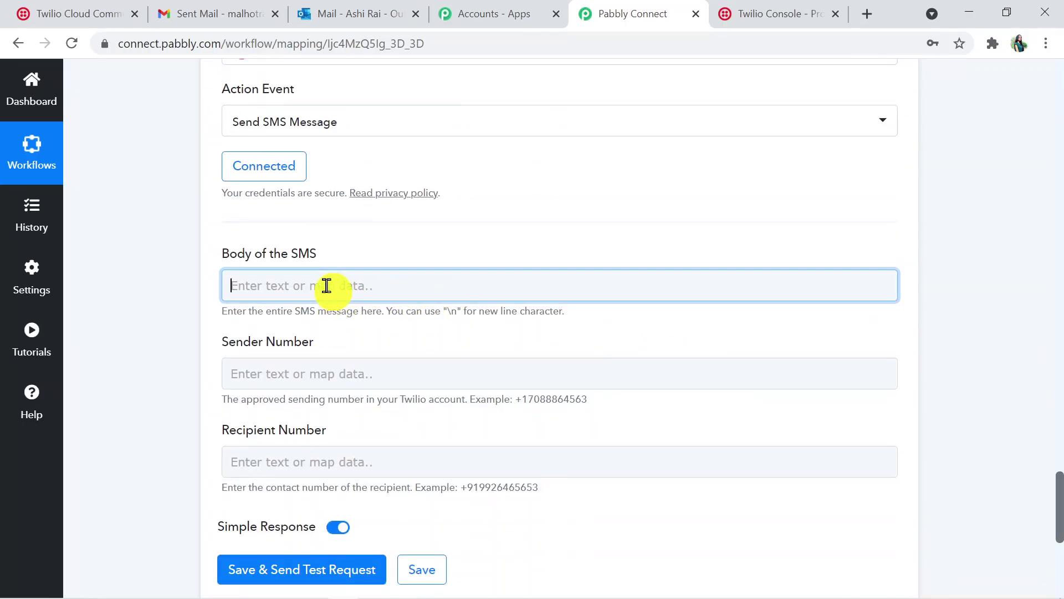
text(Hello)
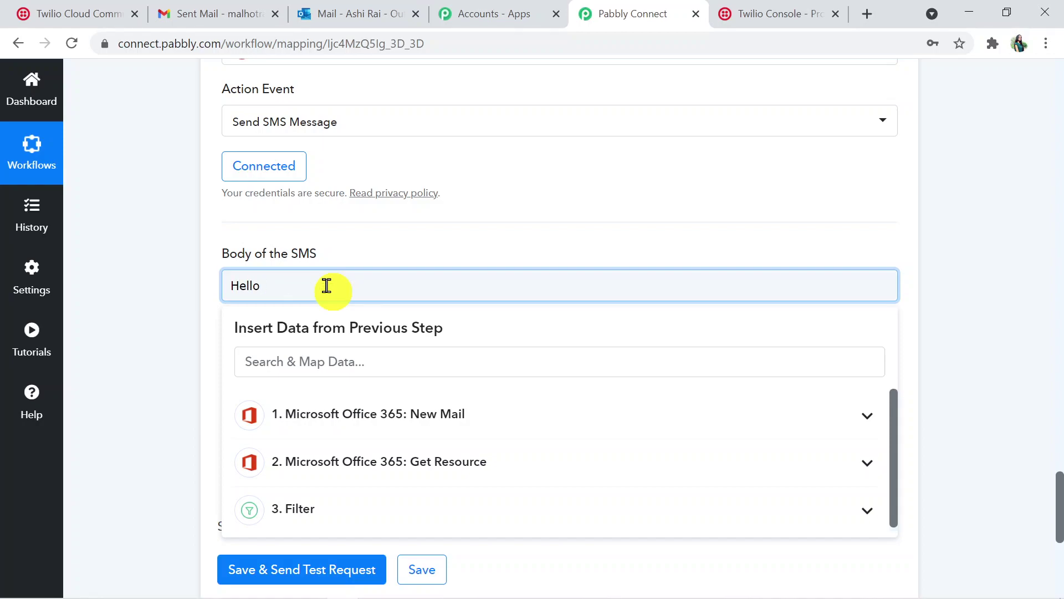
text(Ashi)
text(, You have a new)
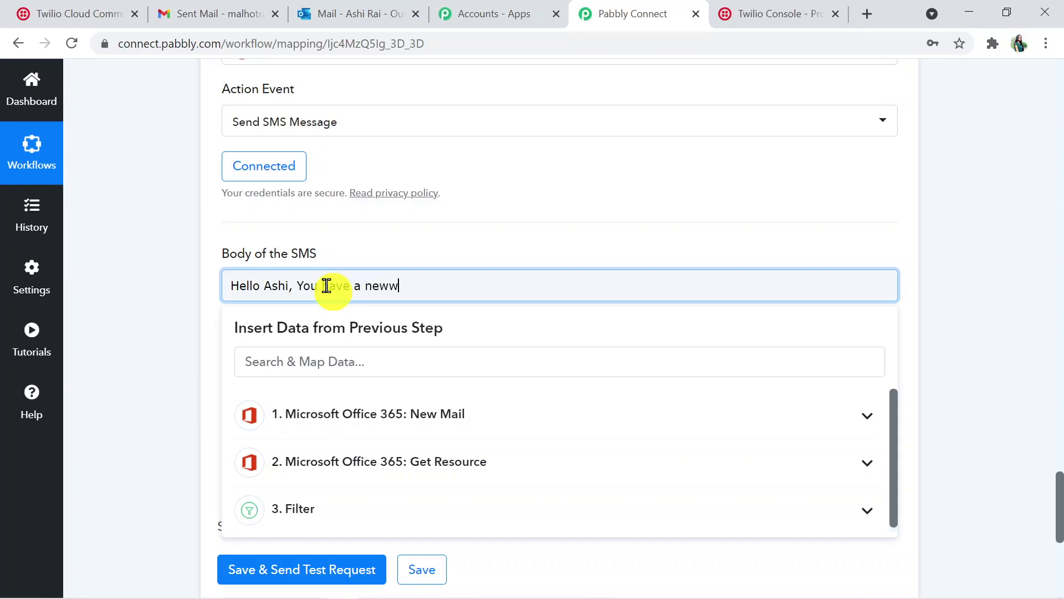
text( mail from Your Boss.)
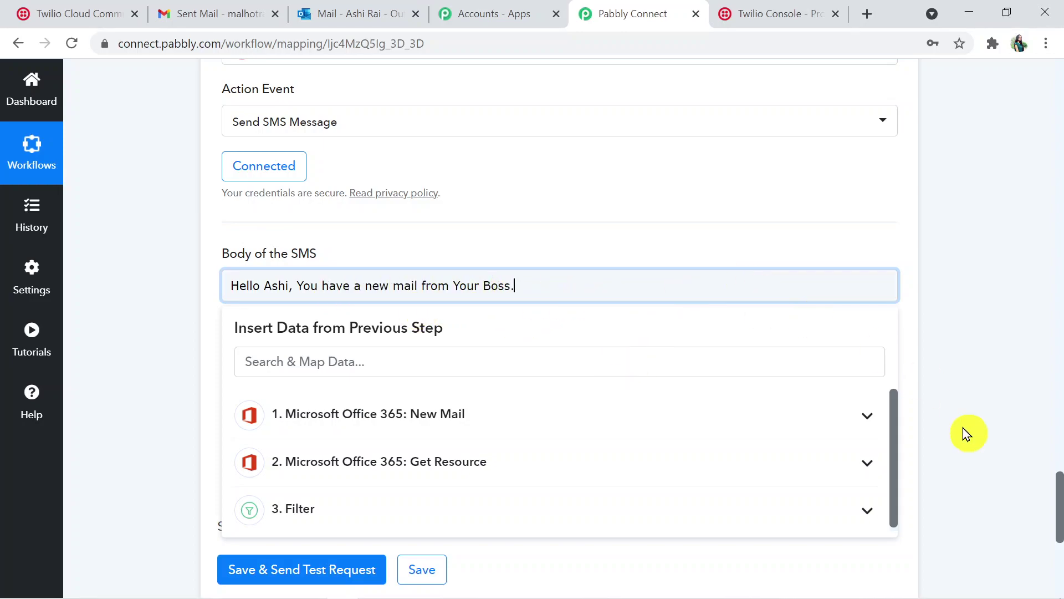
click(984, 428)
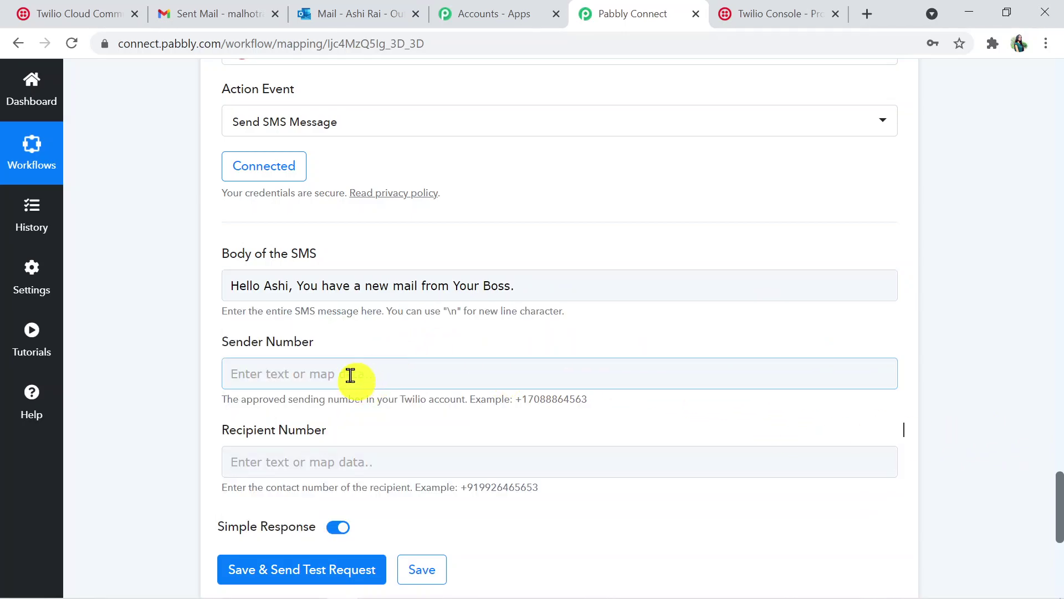
Copy the Twilio trial phone number from the console for the Sender Number field
click(321, 373)
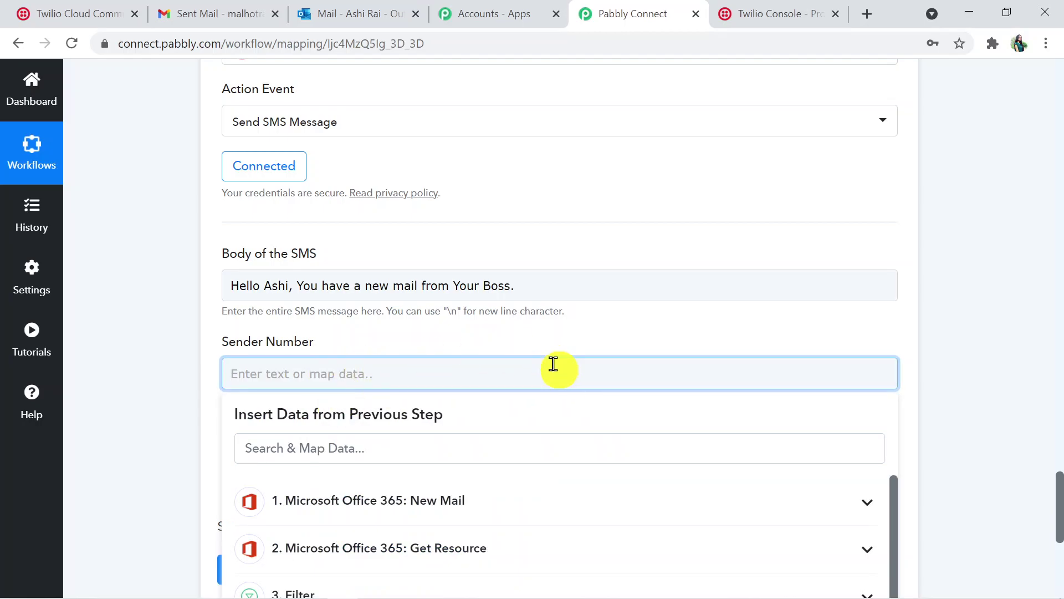
drag(1059, 493, 1058, 512)
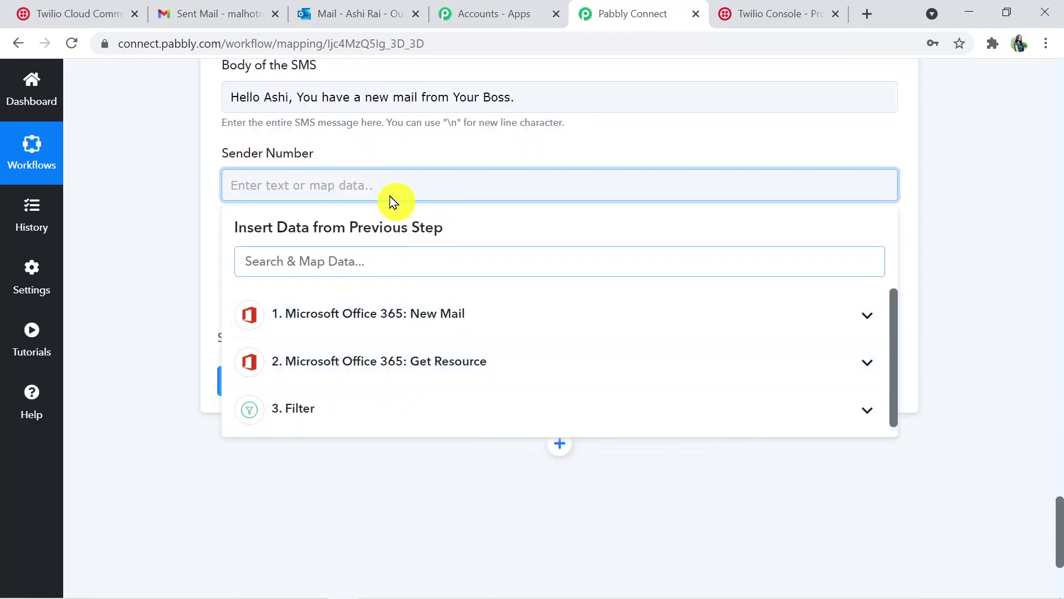
click(55, 9)
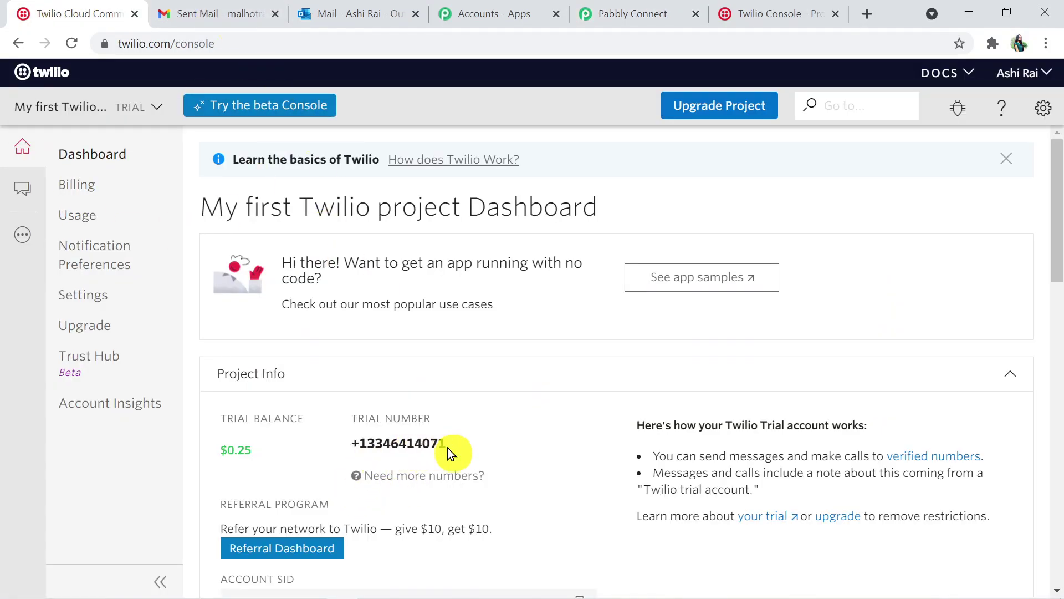
drag(444, 445, 360, 444)
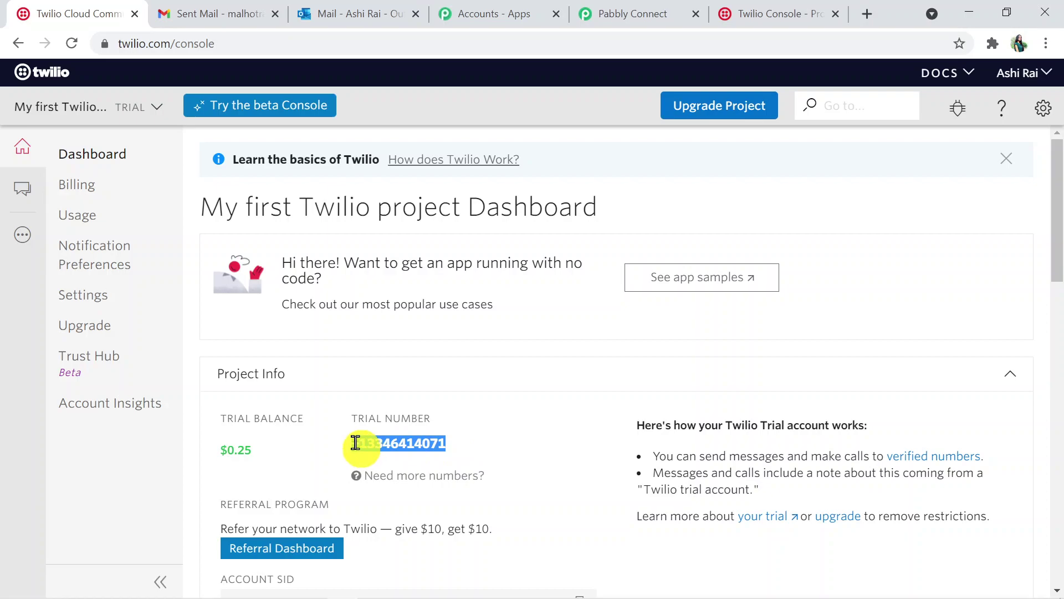
click(364, 465)
mouse_move(365, 470)
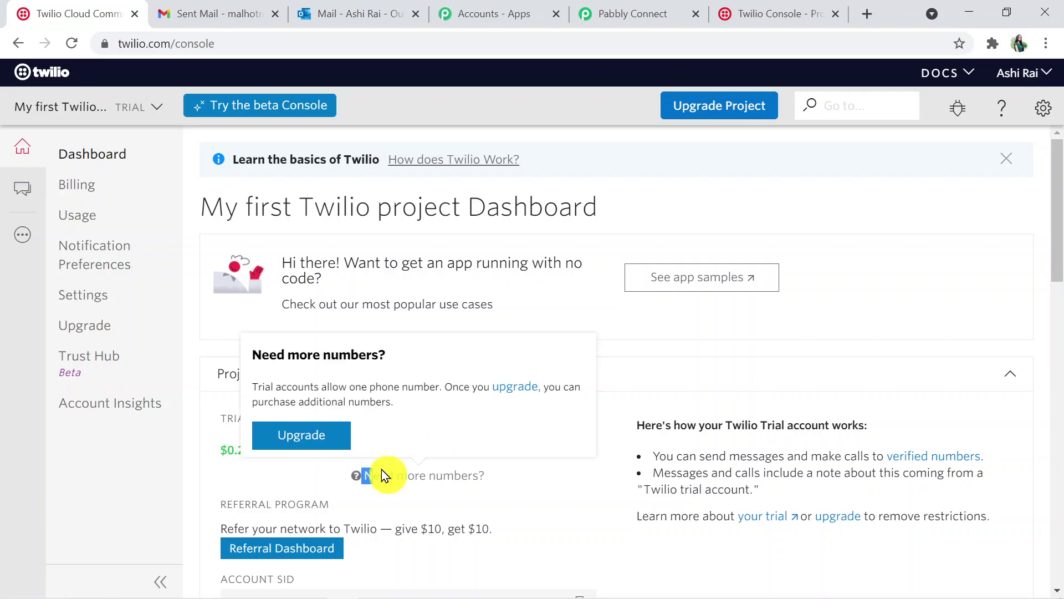
drag(454, 438, 348, 442)
key(ctrl+c)
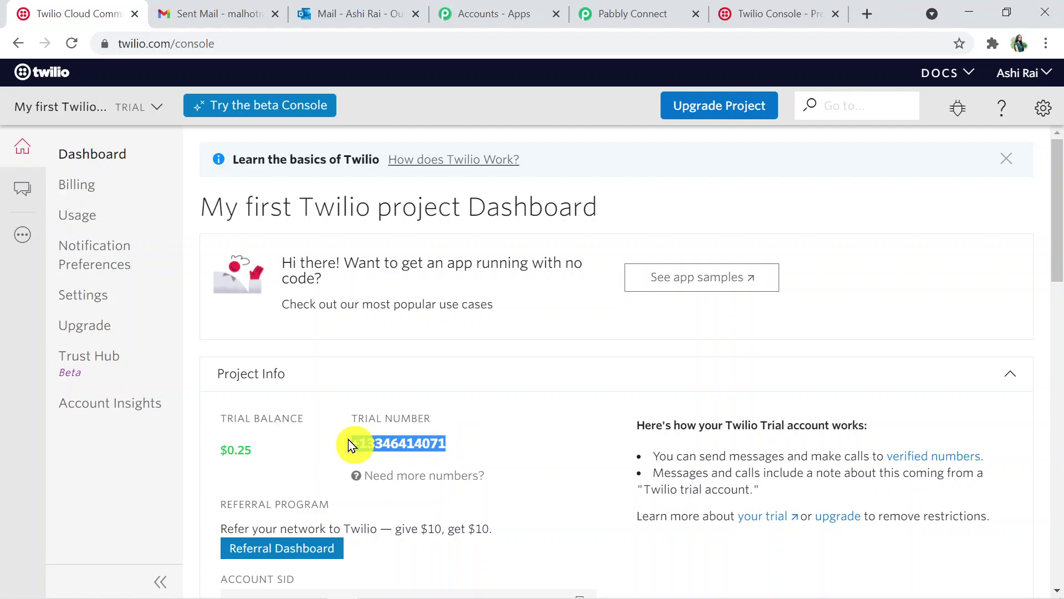
click(779, 14)
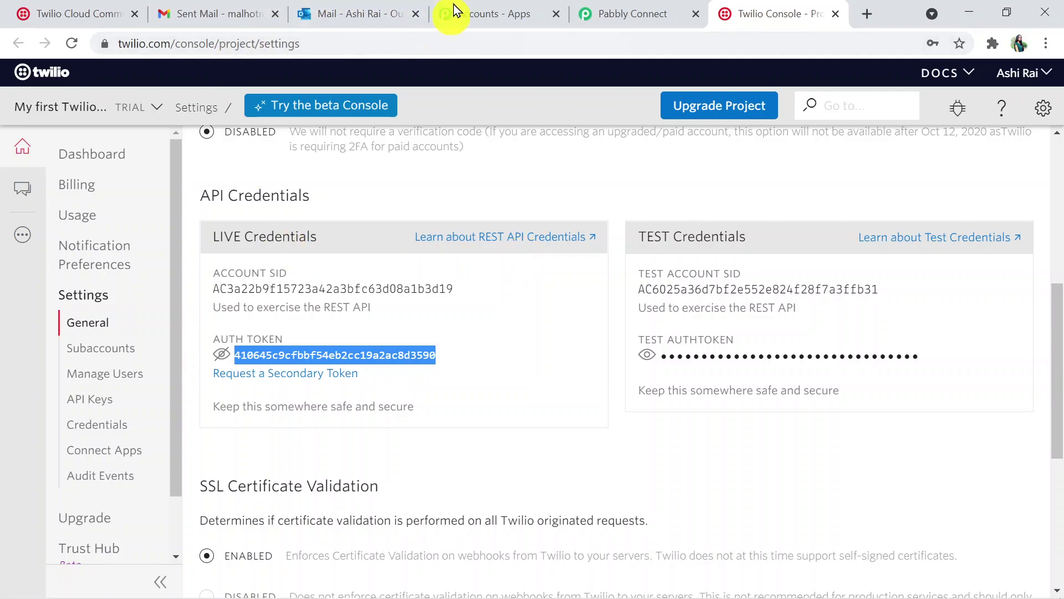
click(613, 15)
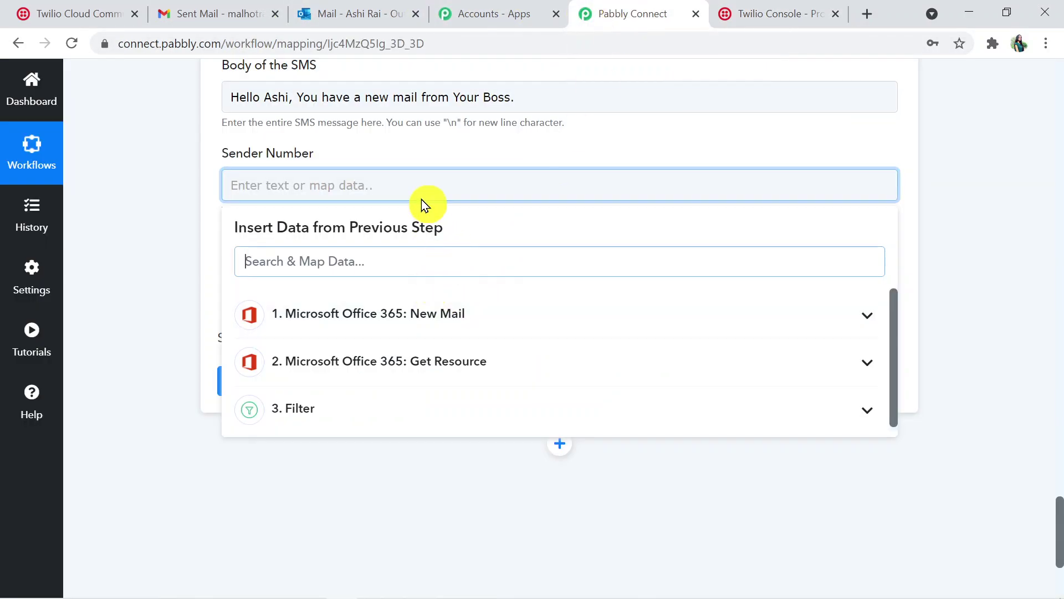
click(418, 180)
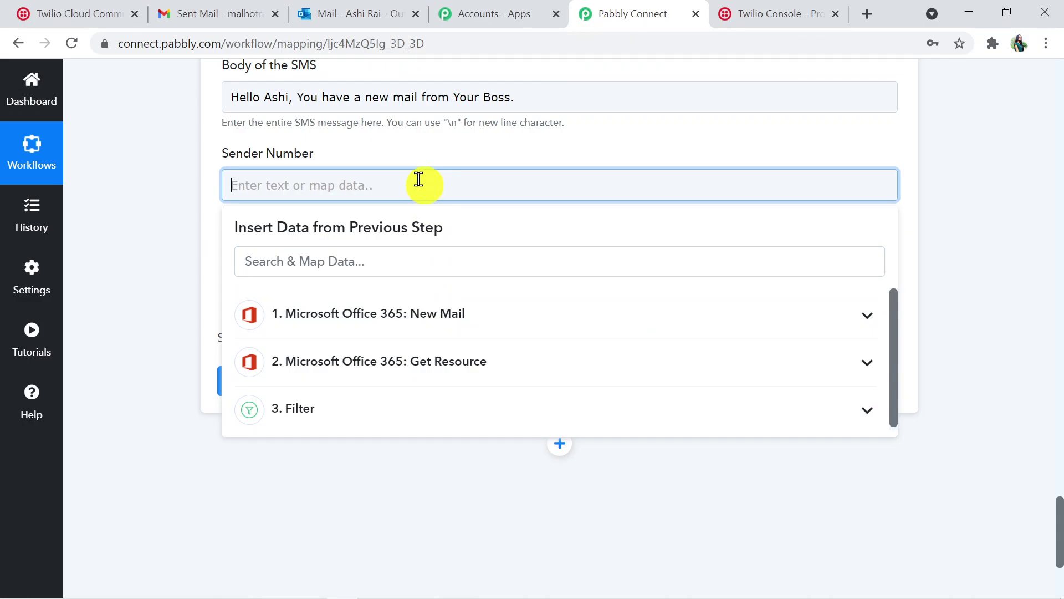
Paste the trial number as the Sender Number and enter the recipient's phone number
key(ctrl+v)
click(914, 192)
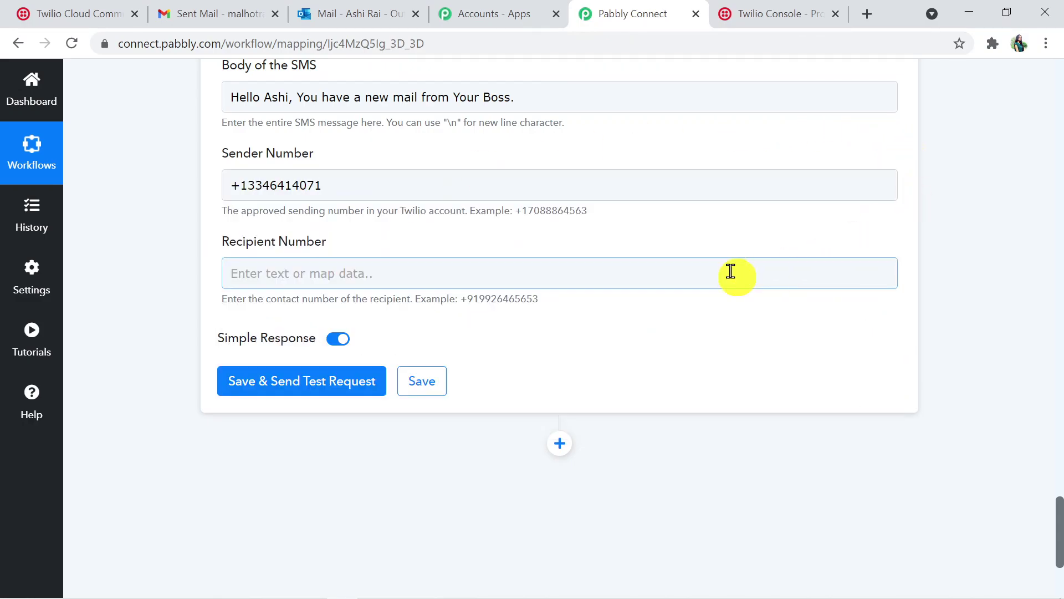
click(436, 280)
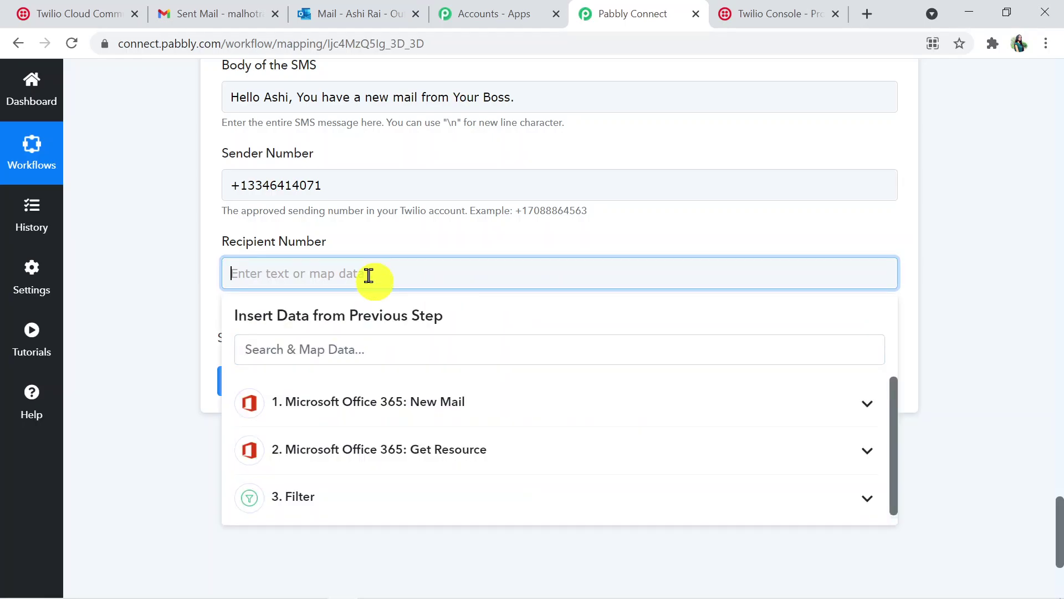
text(=)
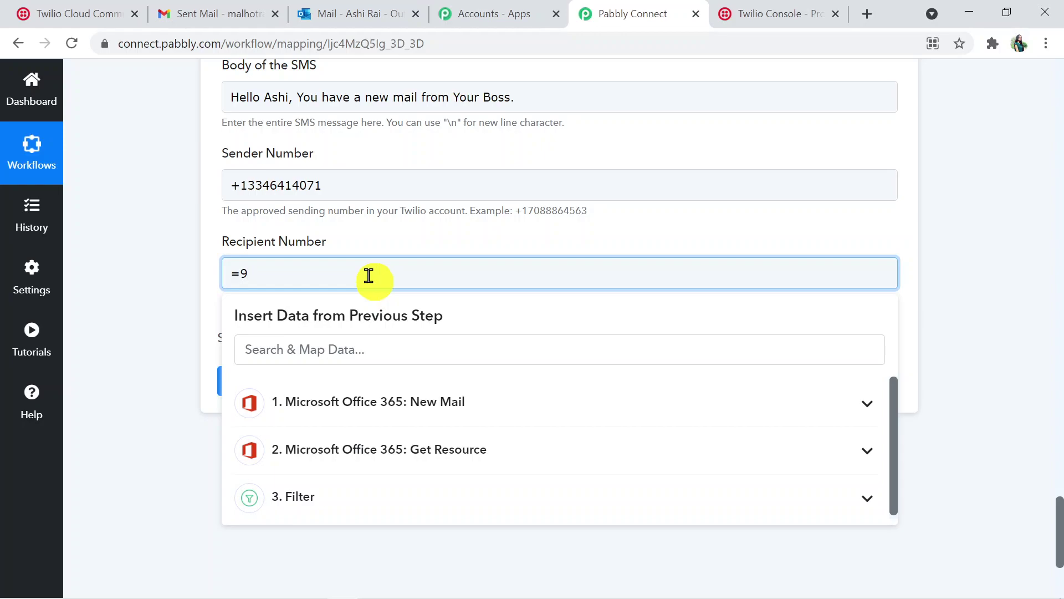
key(BackSpace)
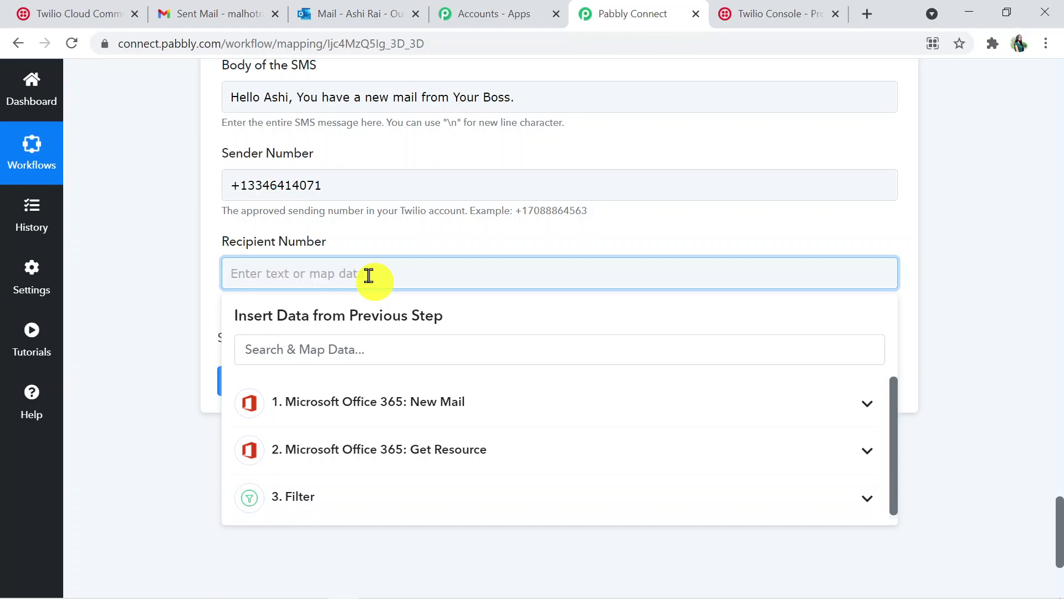
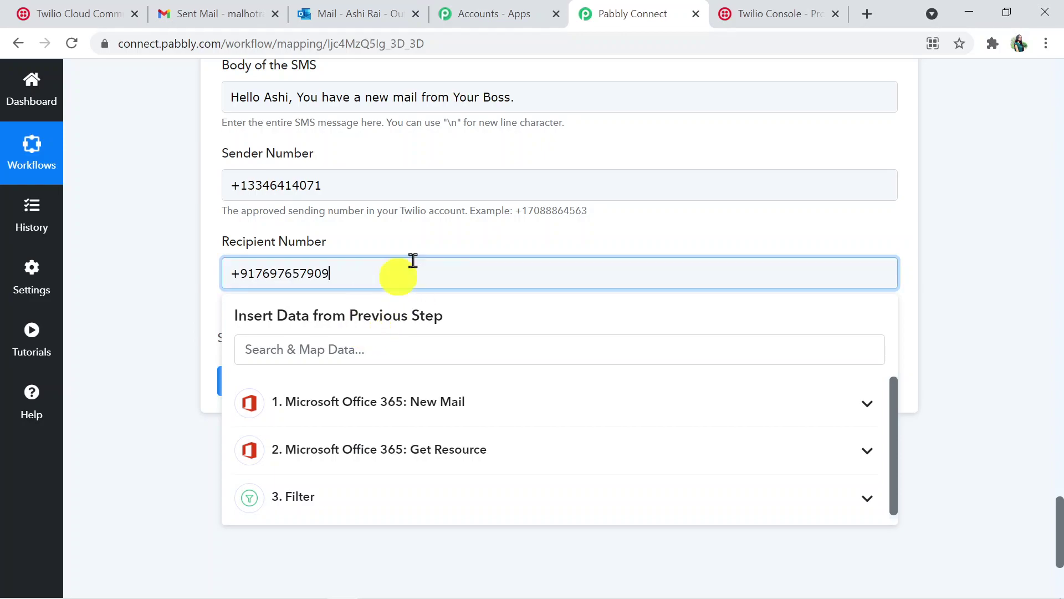
click(975, 331)
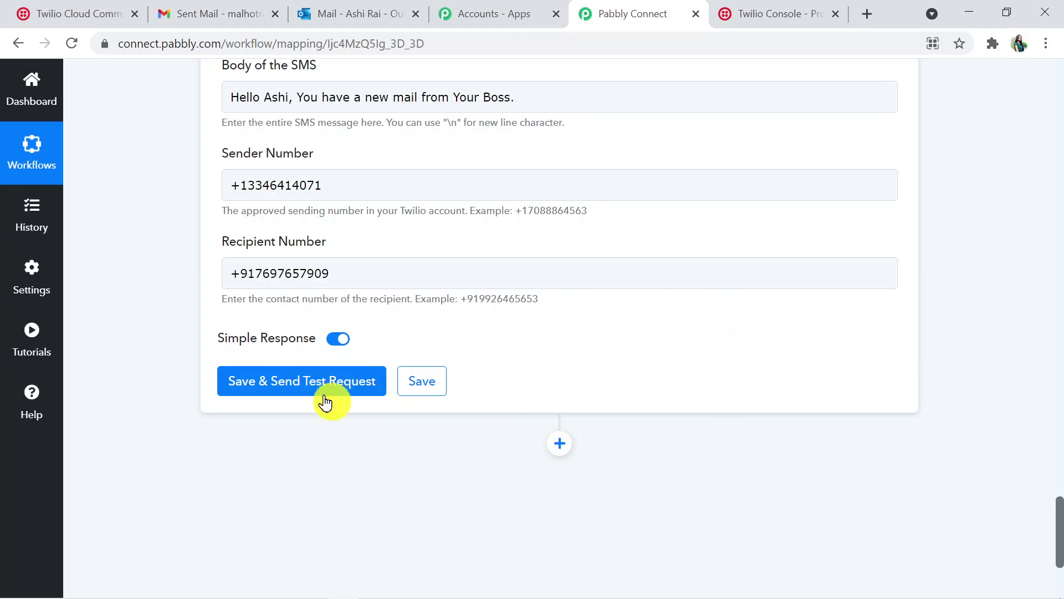
Save the Twilio SMS step, send a test request, and review the queued response fields
click(315, 387)
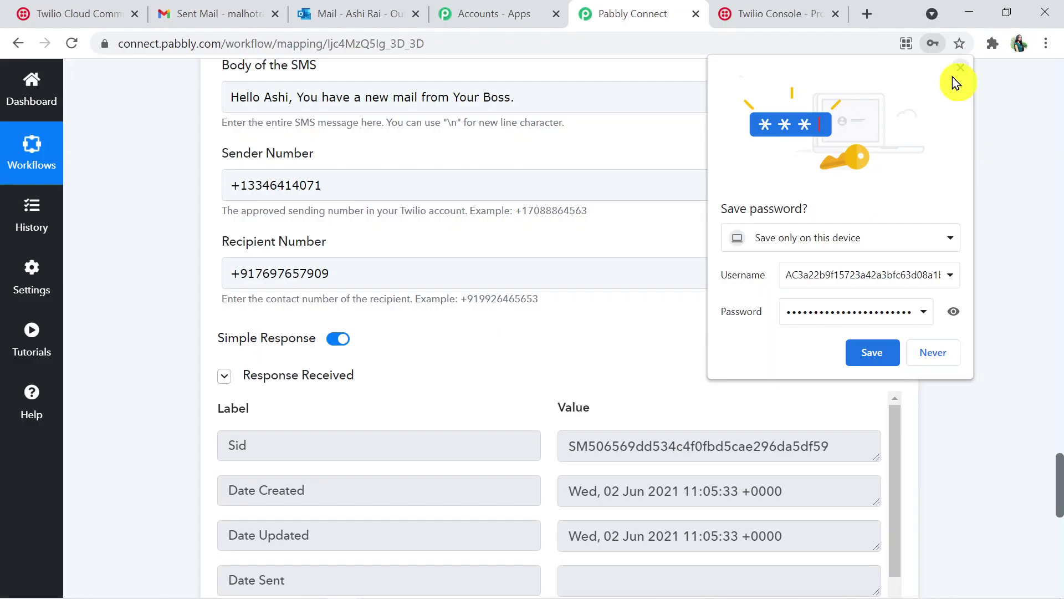
click(960, 68)
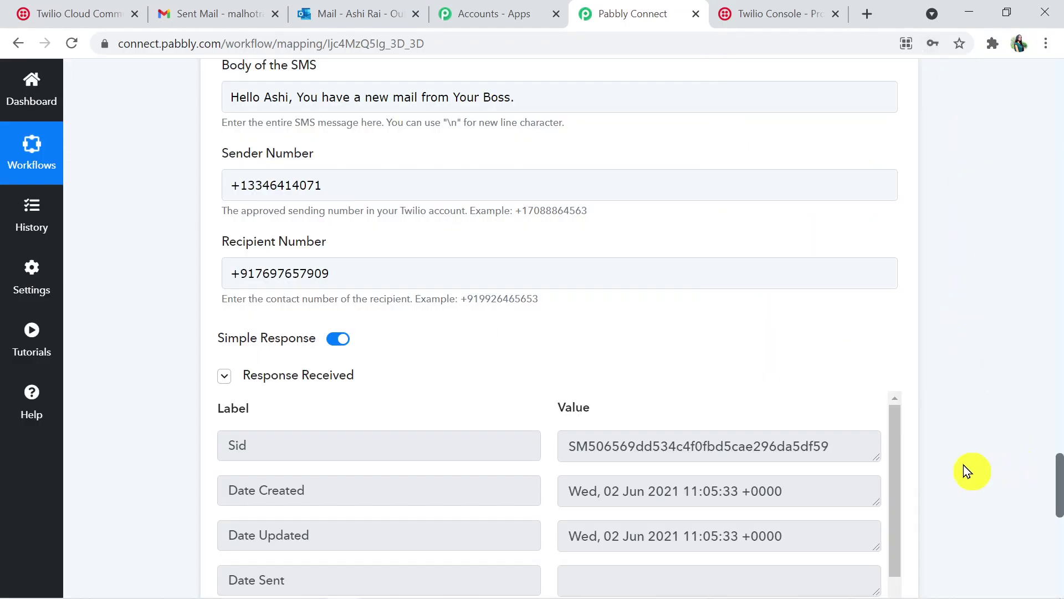
drag(1059, 469, 1057, 505)
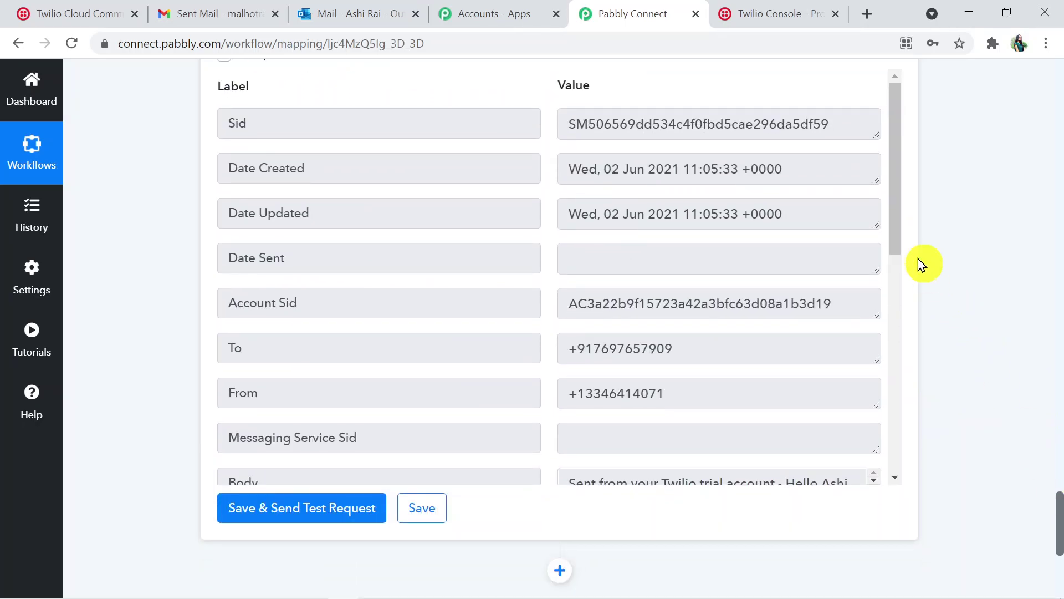
drag(895, 225, 887, 321)
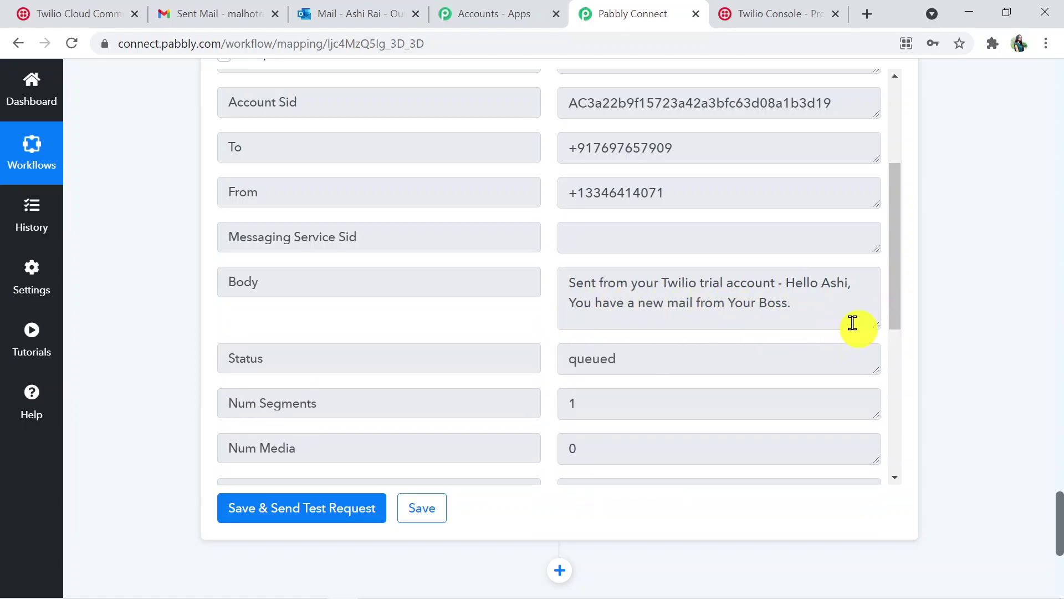
drag(893, 297, 883, 203)
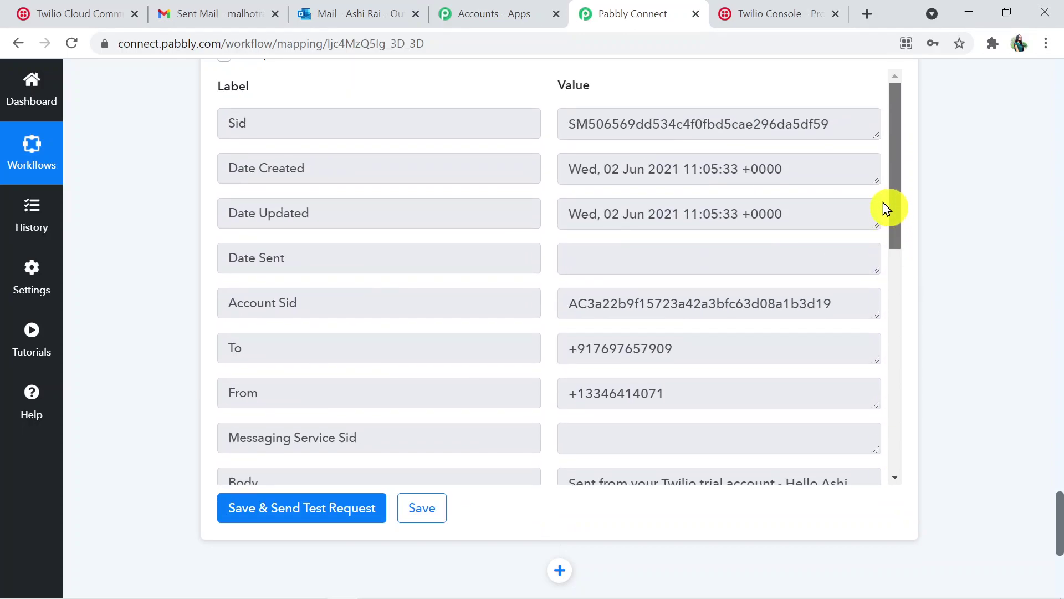
drag(884, 203, 908, 197)
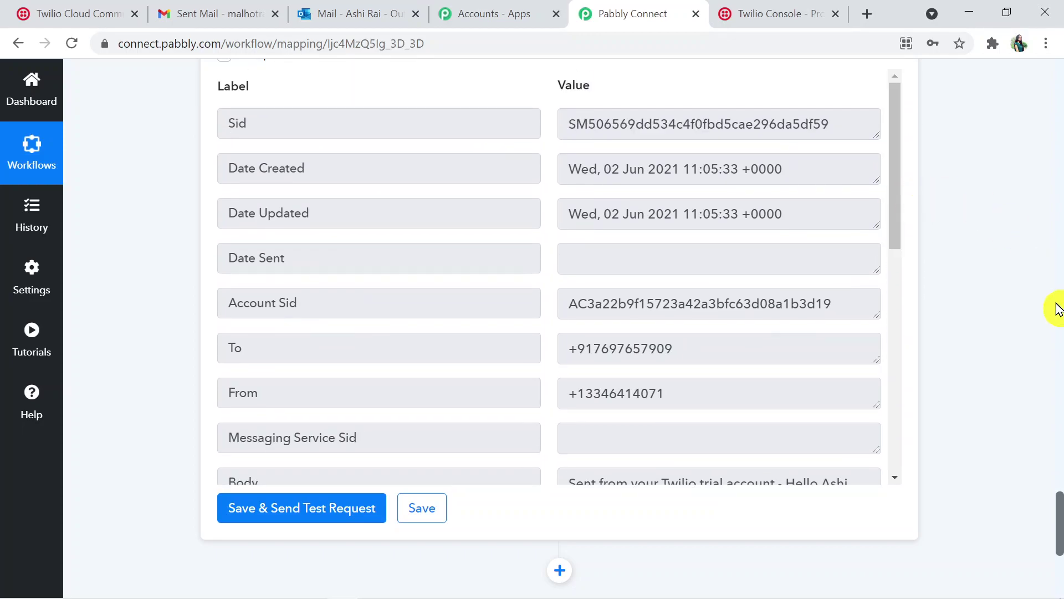
drag(1060, 536, 1060, 487)
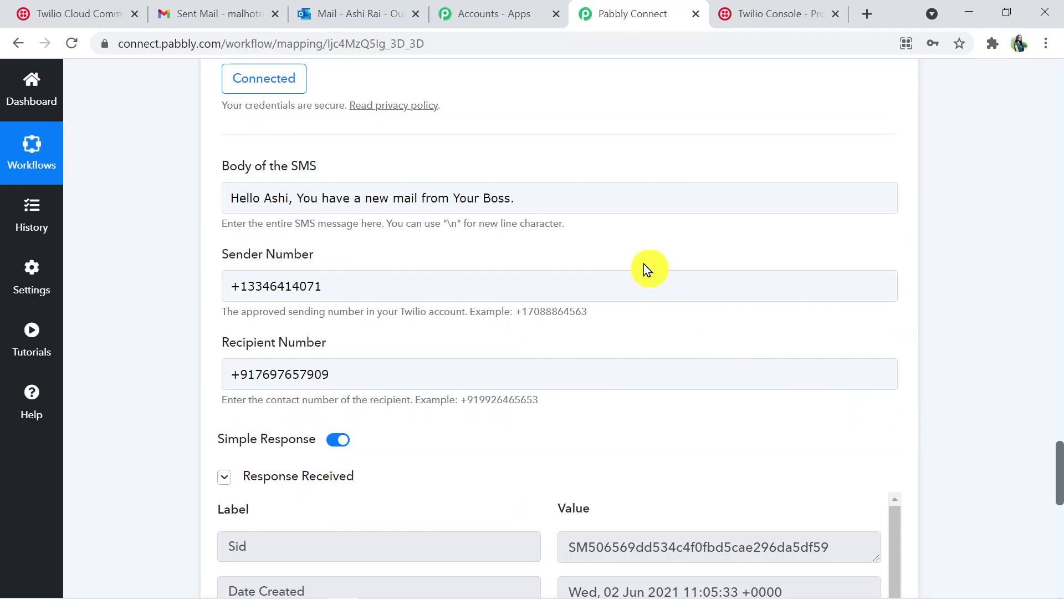
Open the 2021-06-02 outgoing message under Programmable Messaging to view its delivery details
click(94, 16)
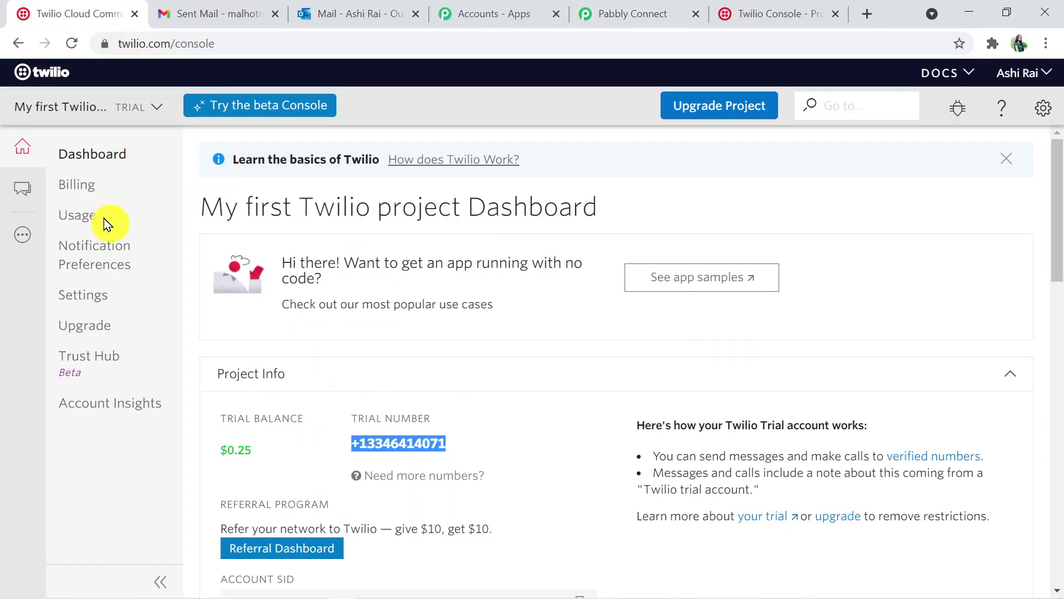
click(23, 248)
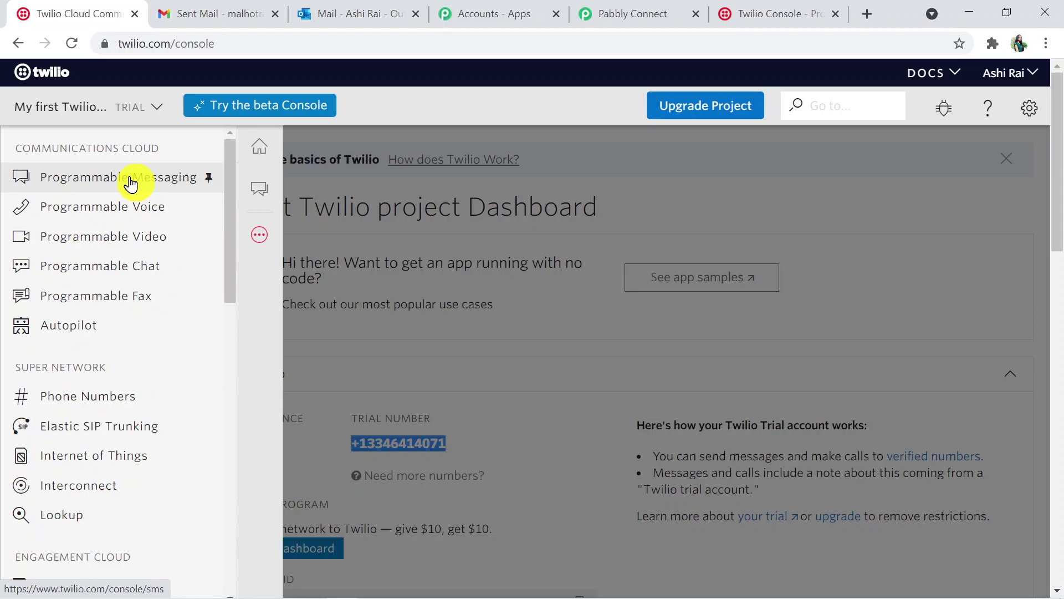
click(131, 184)
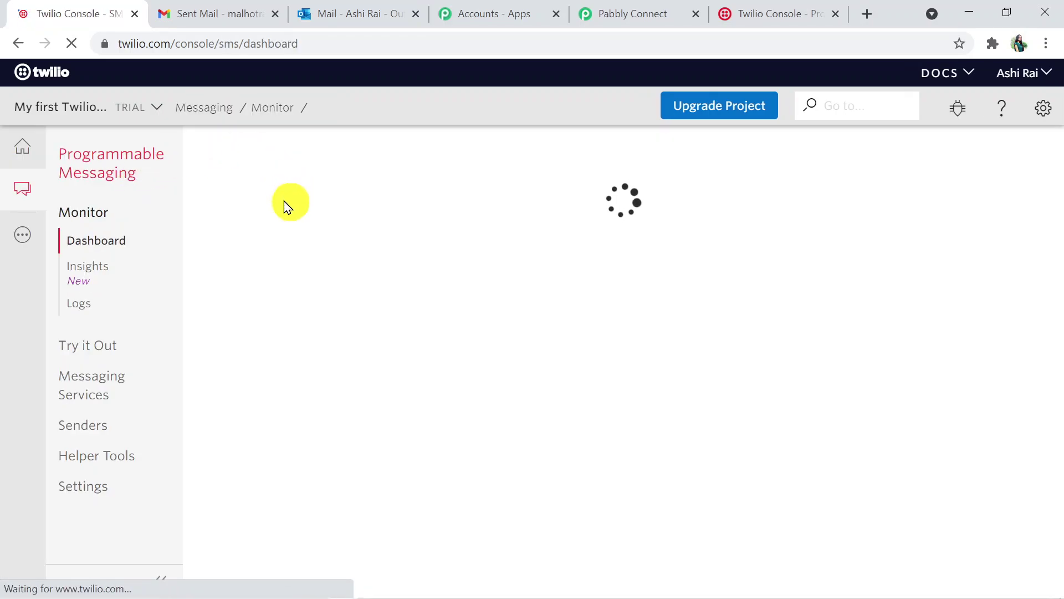
drag(1058, 216, 1062, 368)
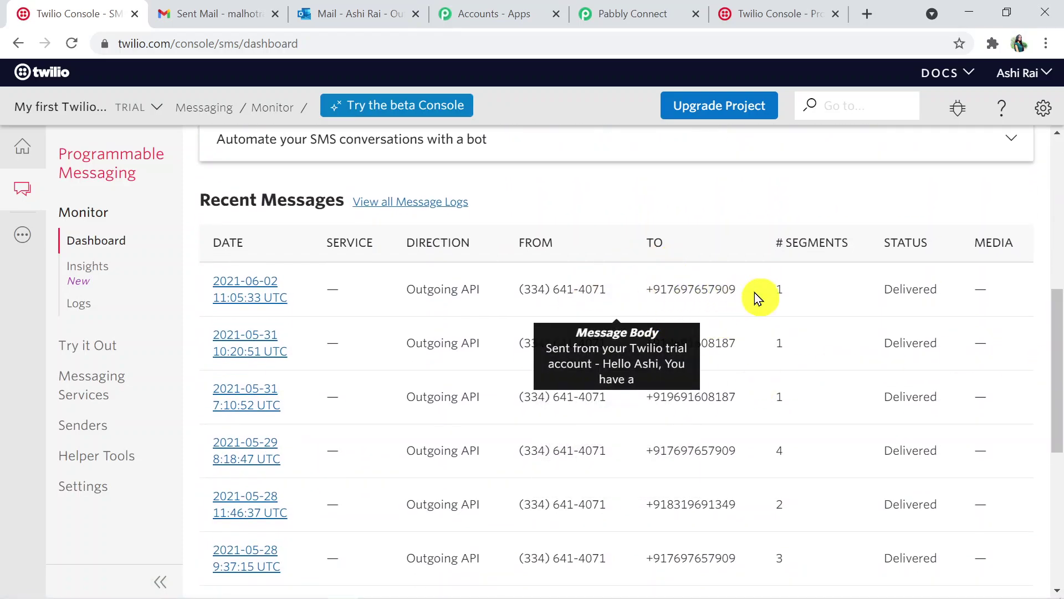
click(229, 286)
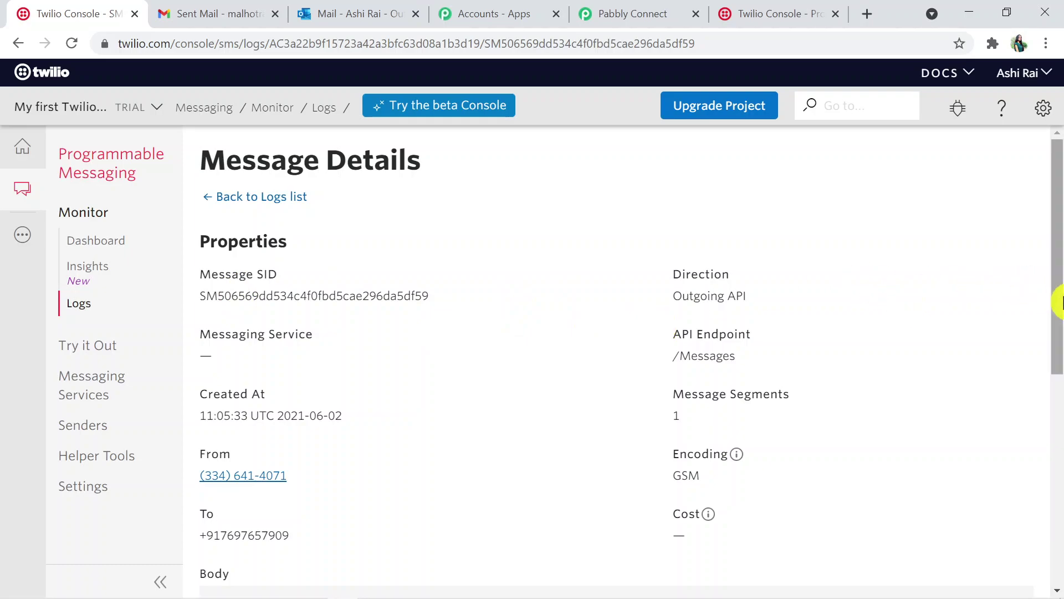
drag(1059, 297, 1059, 387)
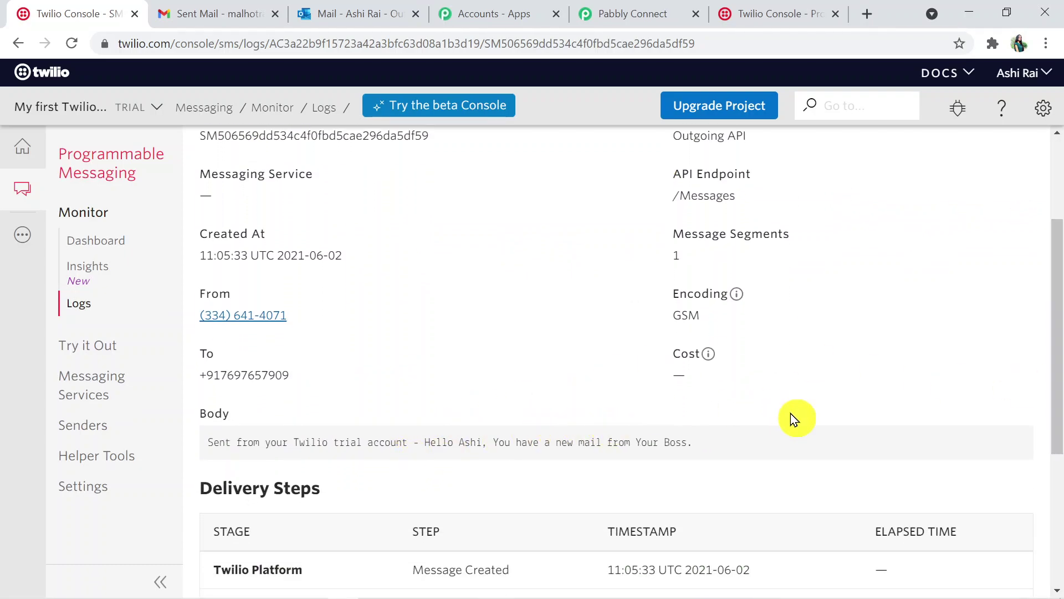
drag(1055, 321, 1055, 190)
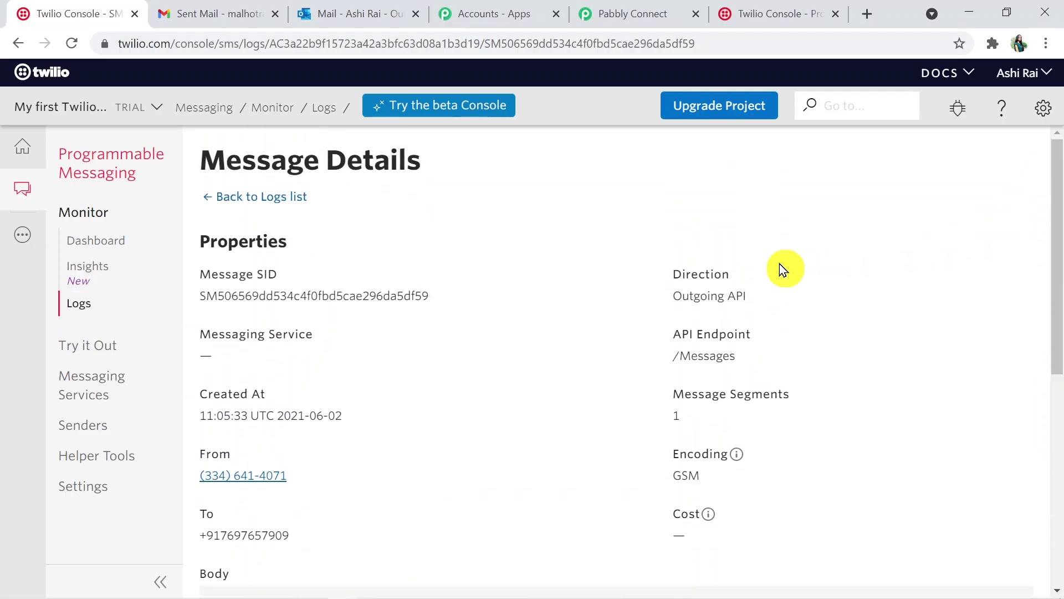
Collapse the Twilio, Filter, Office 365 and trigger step cards to see the whole workflow
click(600, 9)
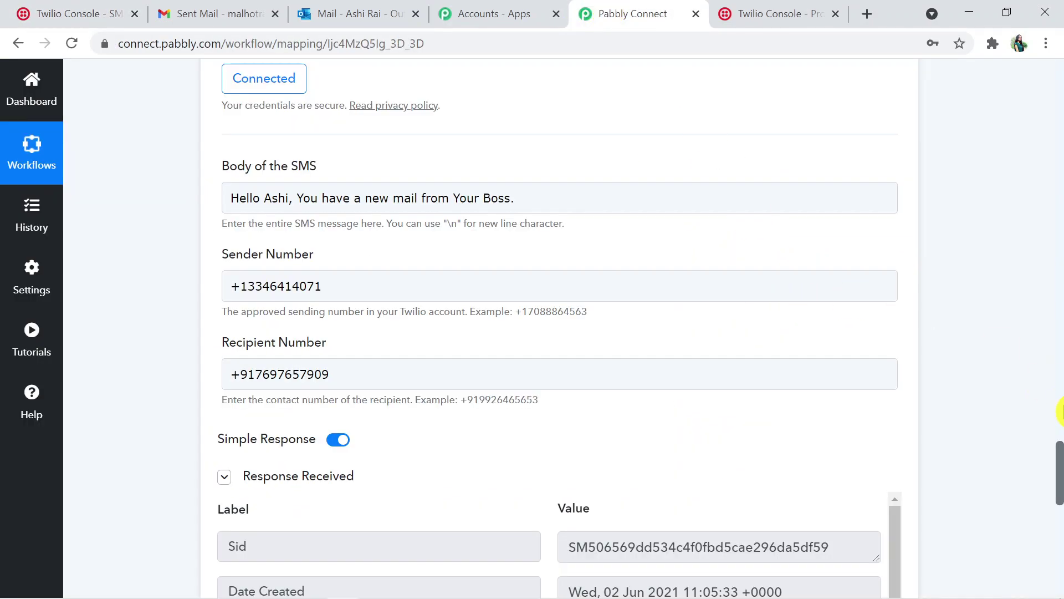
drag(1059, 482, 1055, 410)
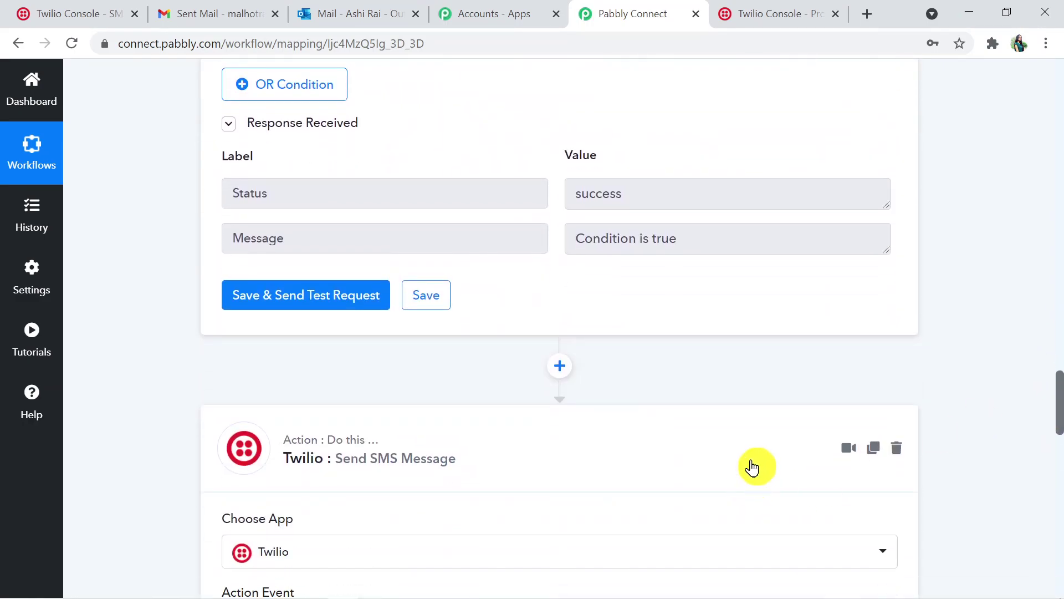
click(760, 442)
drag(1059, 487, 1059, 432)
click(724, 333)
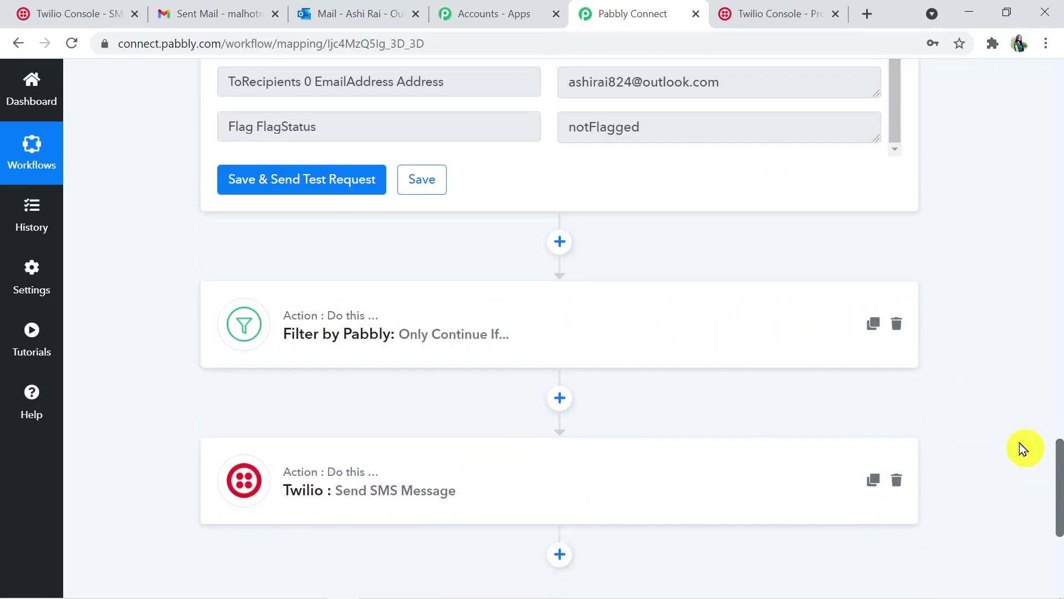
drag(1059, 505, 1059, 304)
click(706, 373)
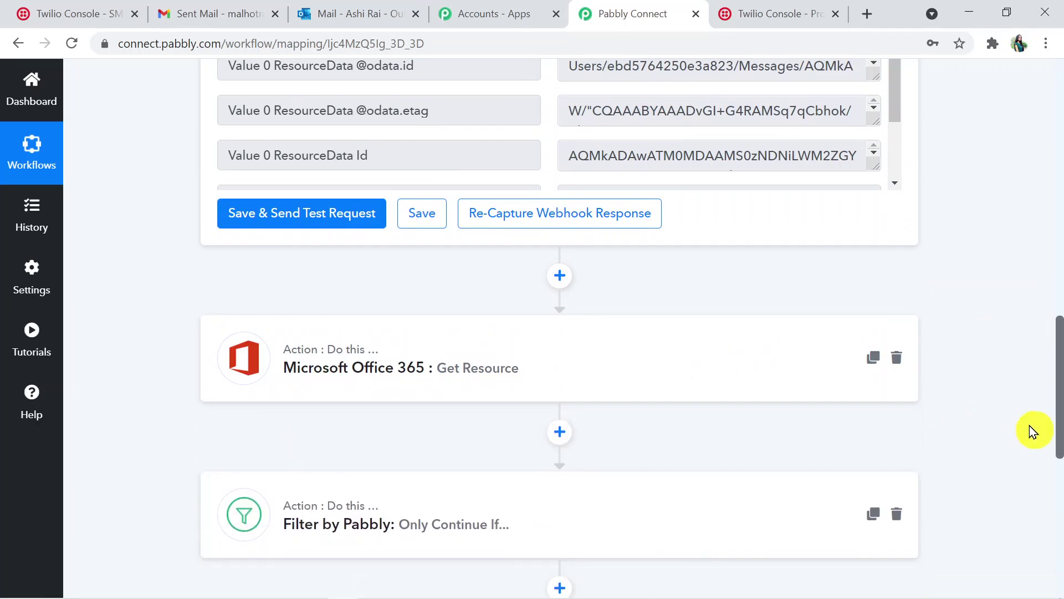
drag(1059, 438, 1058, 166)
click(713, 161)
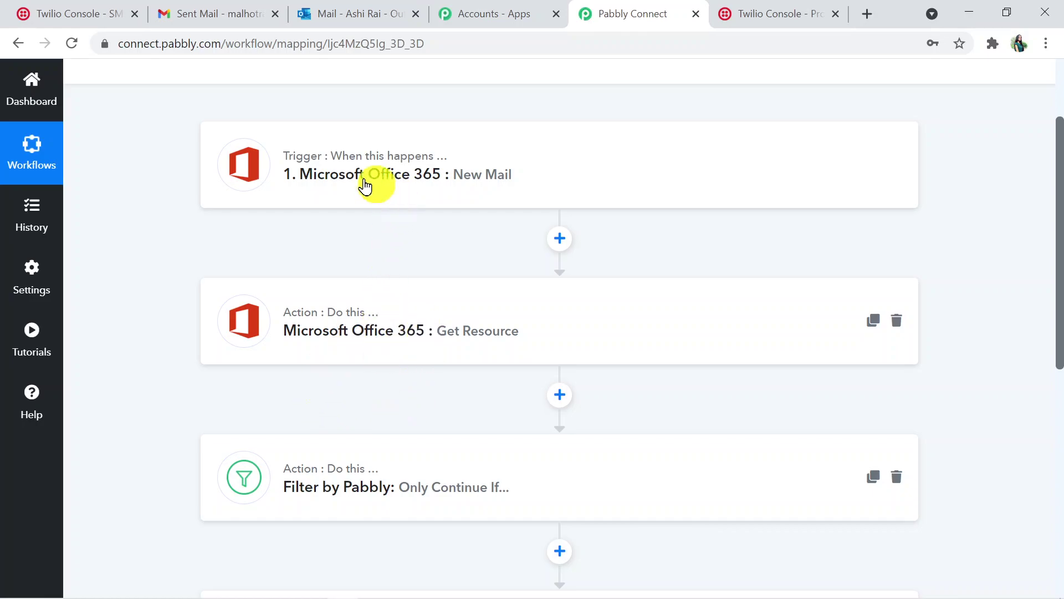
Expand the New Mail, Get Resource, Filter and Twilio steps one by one to review their settings
click(501, 179)
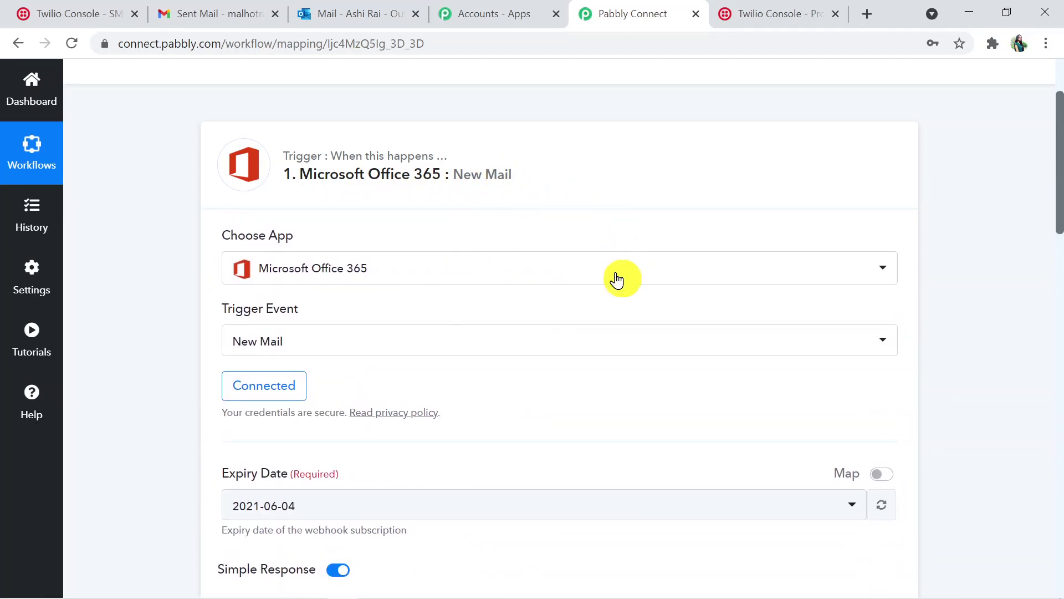
drag(1059, 205, 1046, 418)
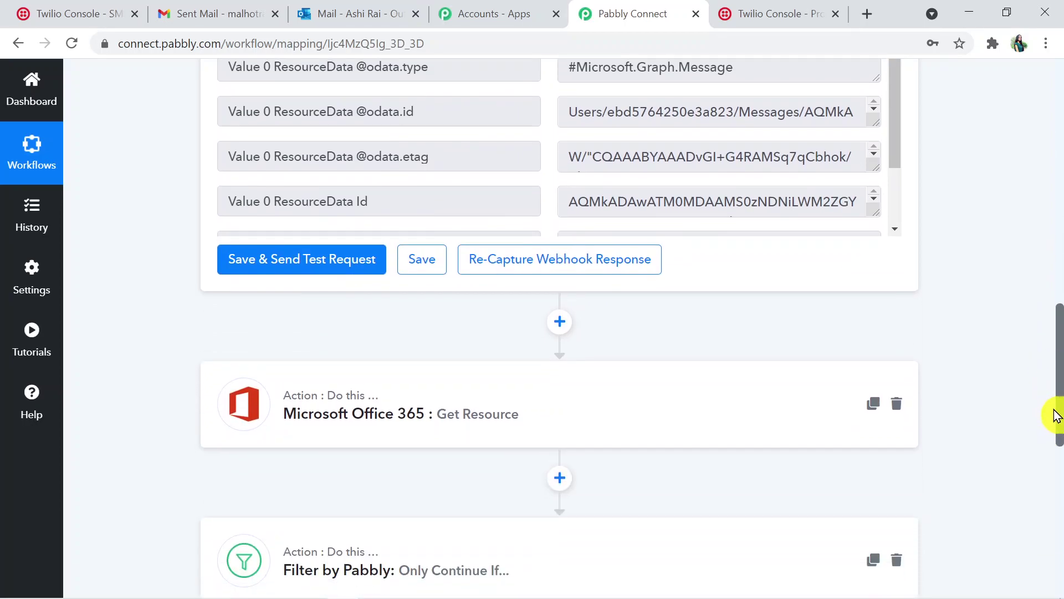
scroll(1056, 415, down, 1)
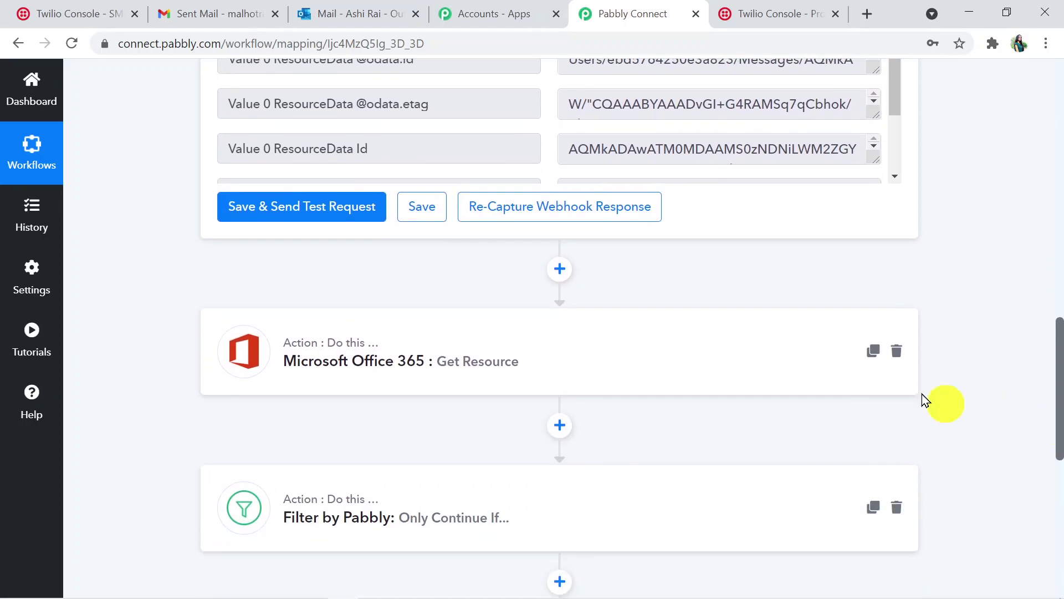
click(705, 358)
drag(1053, 326, 1060, 529)
click(716, 334)
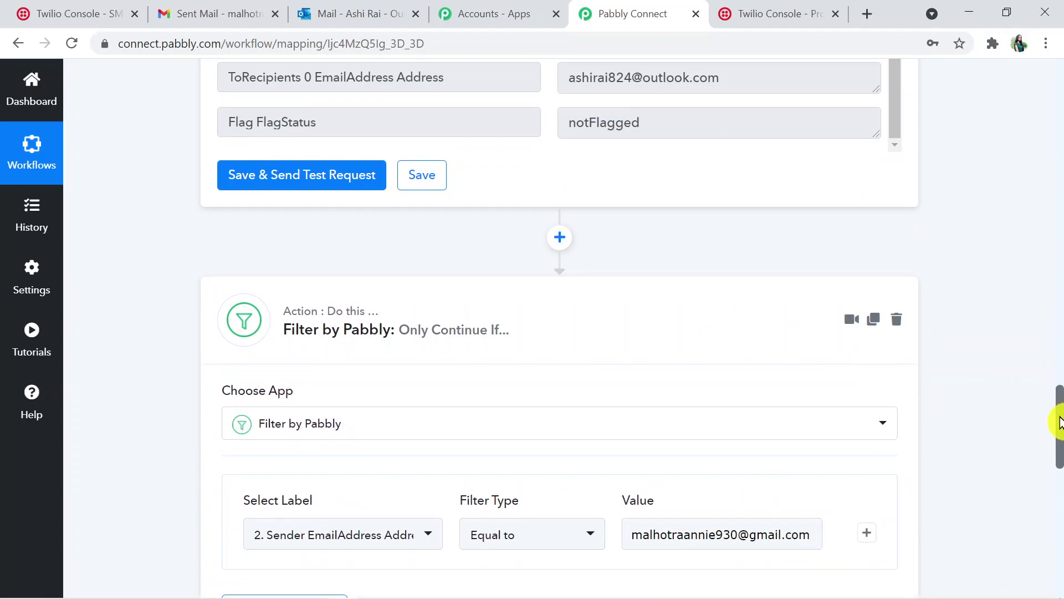
drag(1060, 422, 1060, 521)
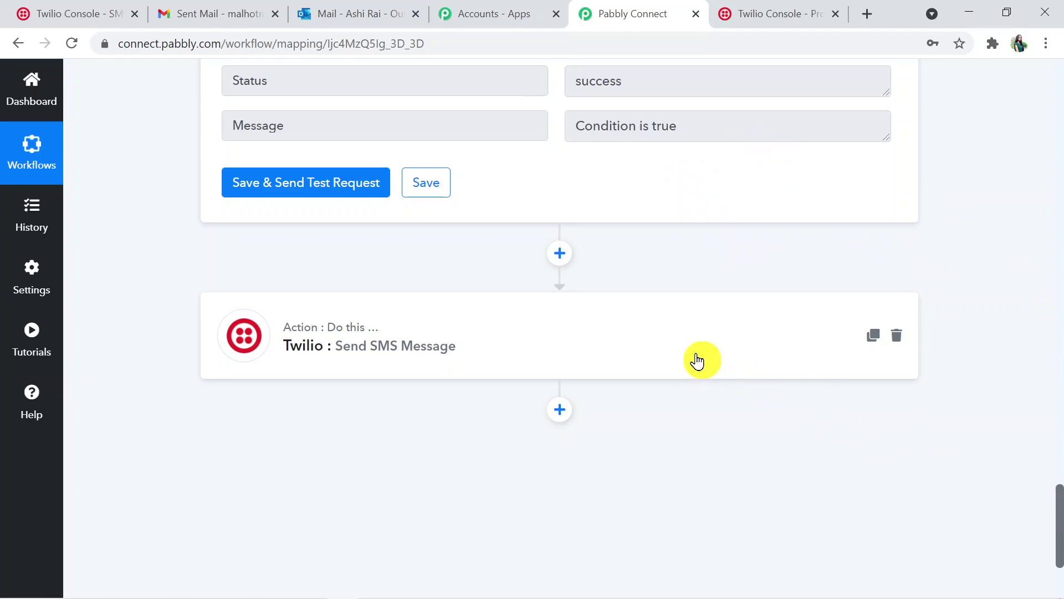
click(619, 373)
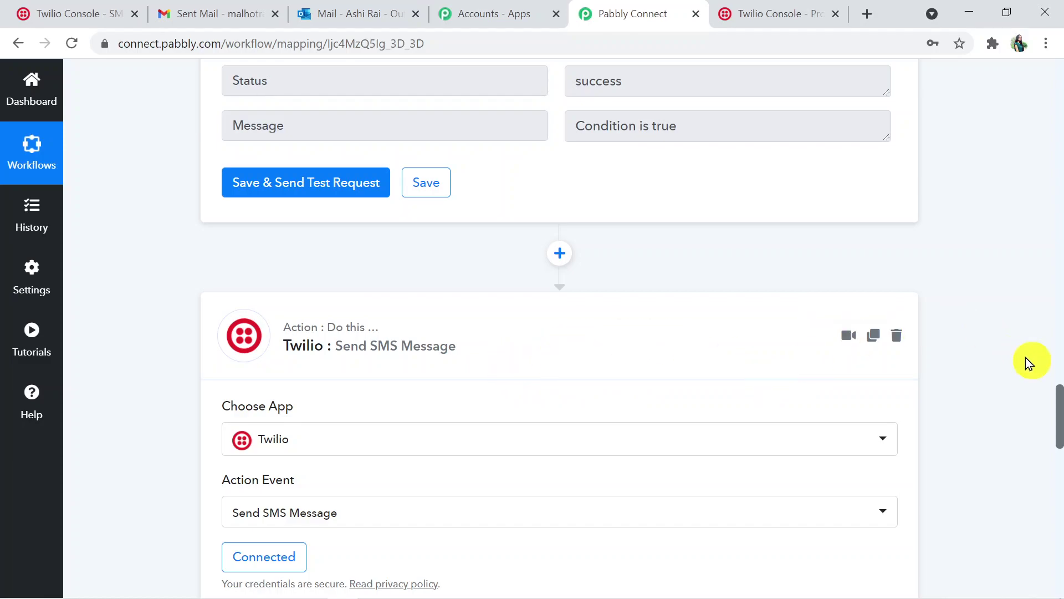
click(744, 341)
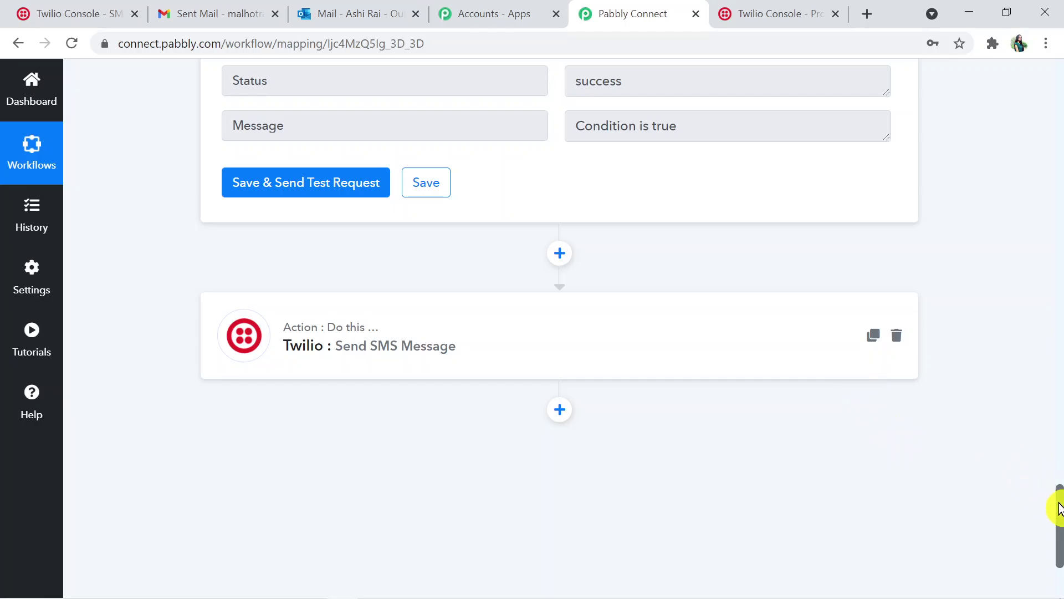
drag(1060, 509, 1060, 413)
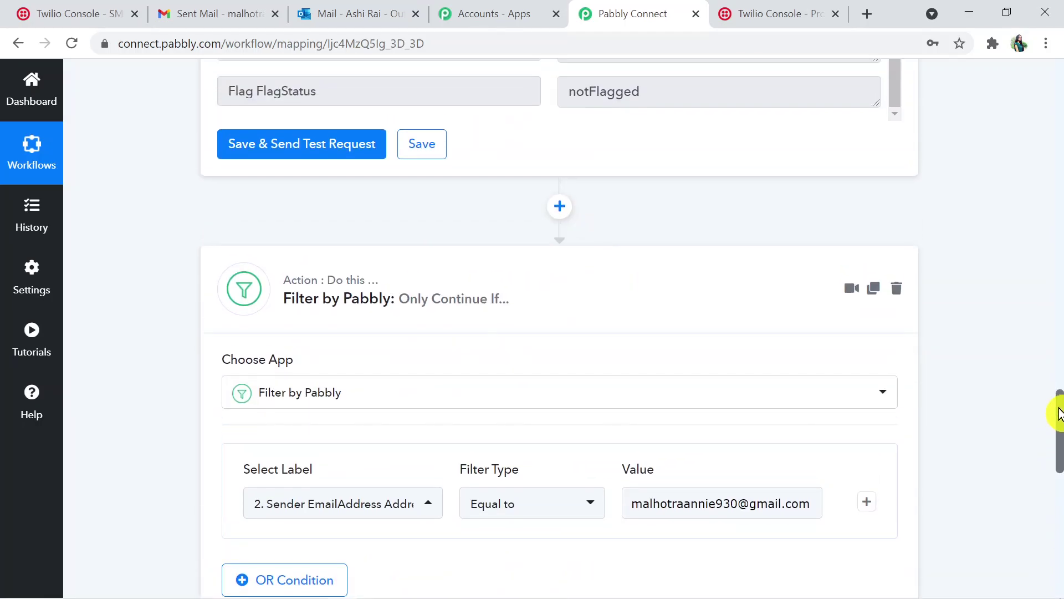